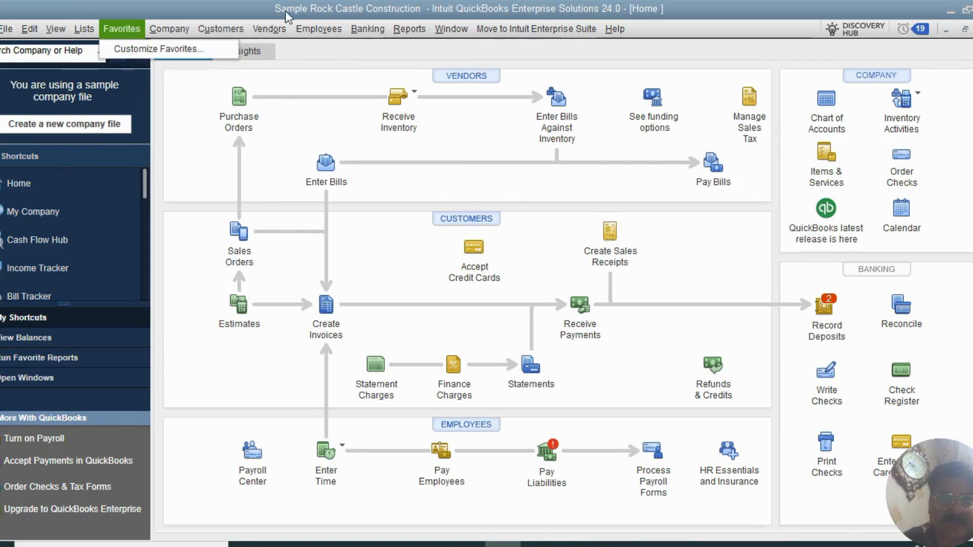
- Open the Chart of Accounts list for the sample company
left_click(198, 83)
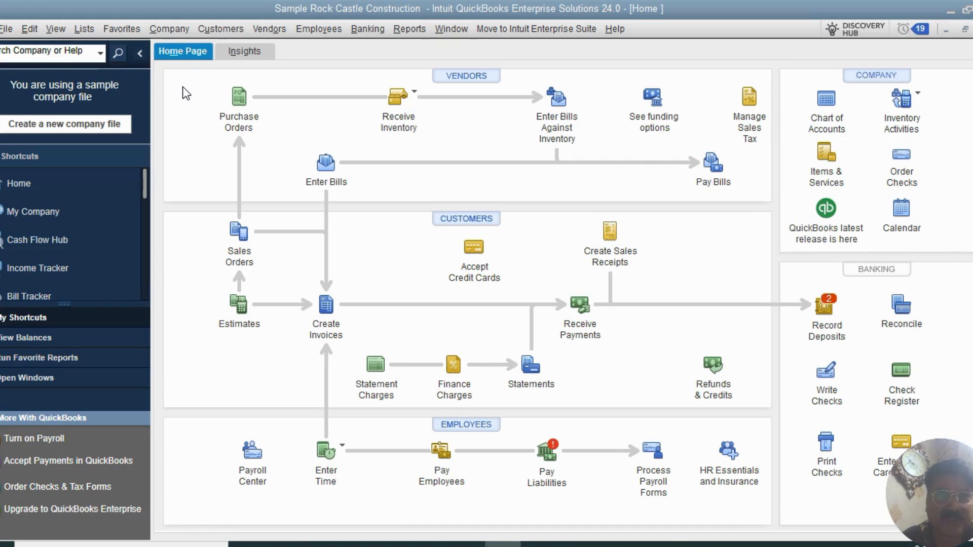
left_click(82, 31)
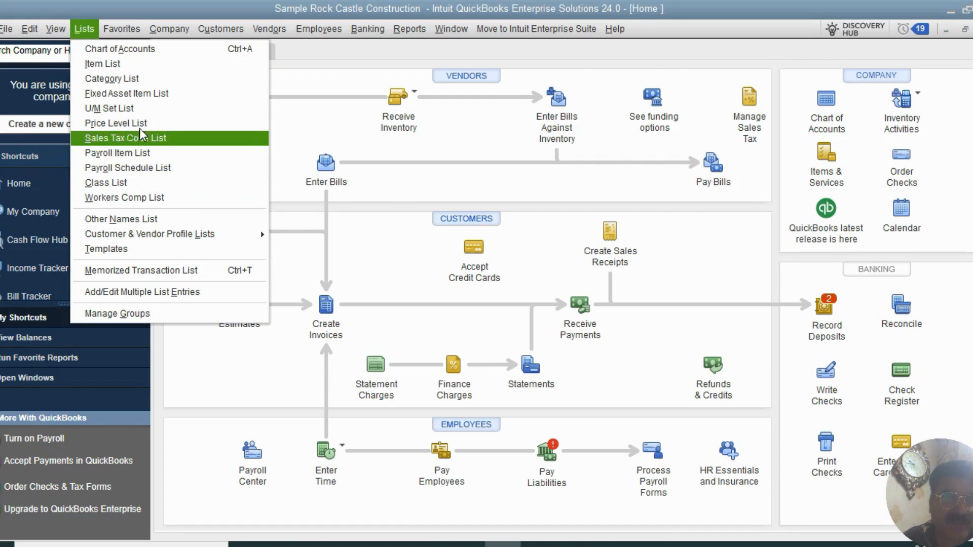
left_click(96, 48)
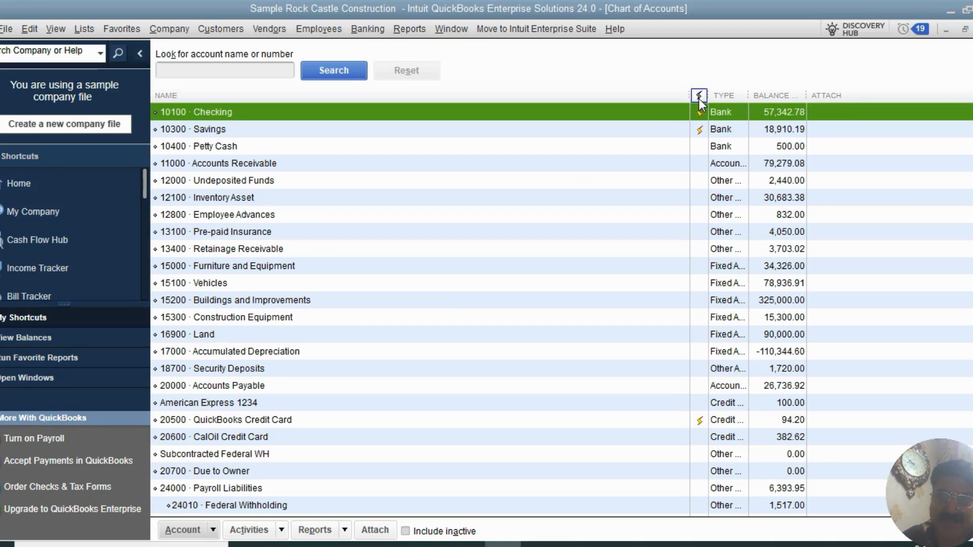
- Sort the chart of accounts by type and widen the Type column to fit the full account type names
left_click_drag(690, 95, 656, 95)
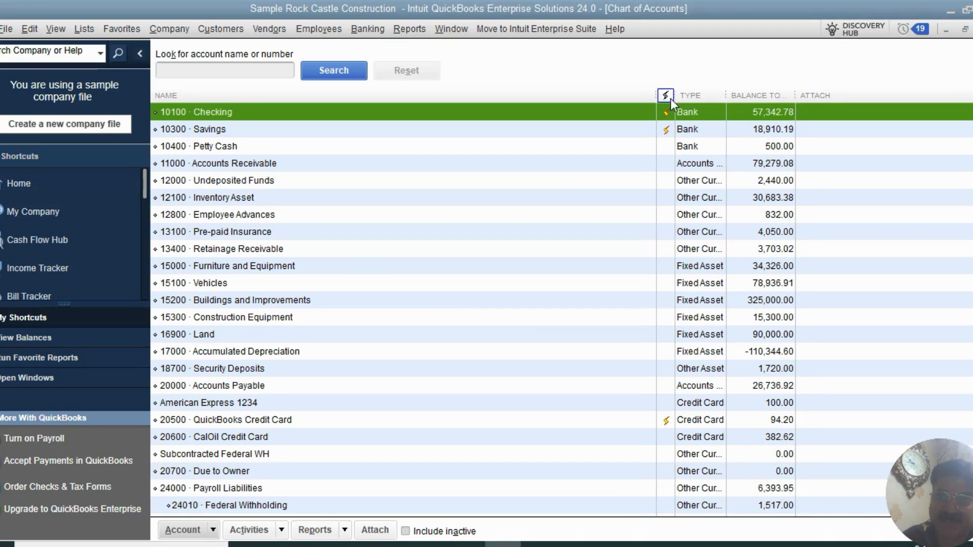
left_click(698, 94)
left_click_drag(730, 96, 740, 95)
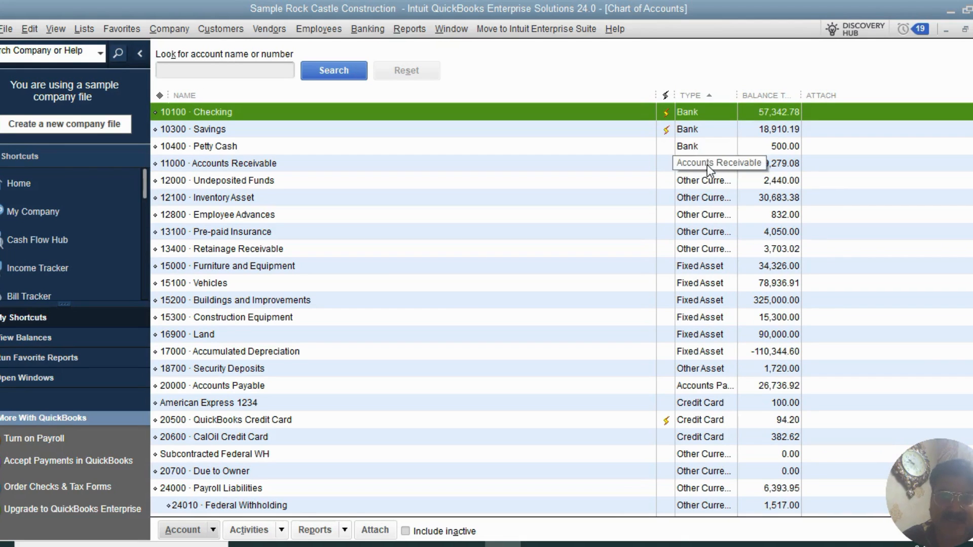
left_click_drag(737, 97, 823, 96)
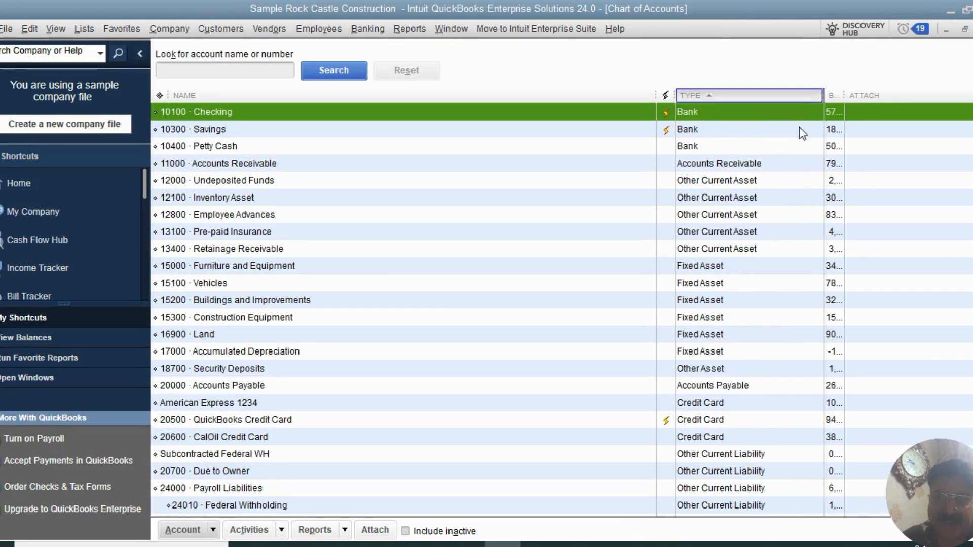
- Examine the account names and their types throughout the chart, including the liability, equity, income, cost of goods sold and expense accounts
scroll(724, 439, "down", 8)
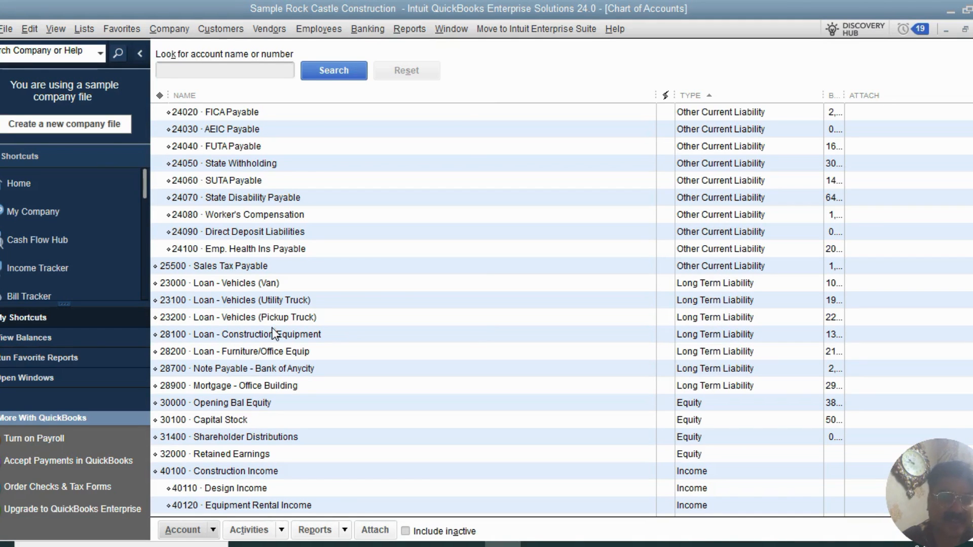
scroll(771, 427, "down", 3)
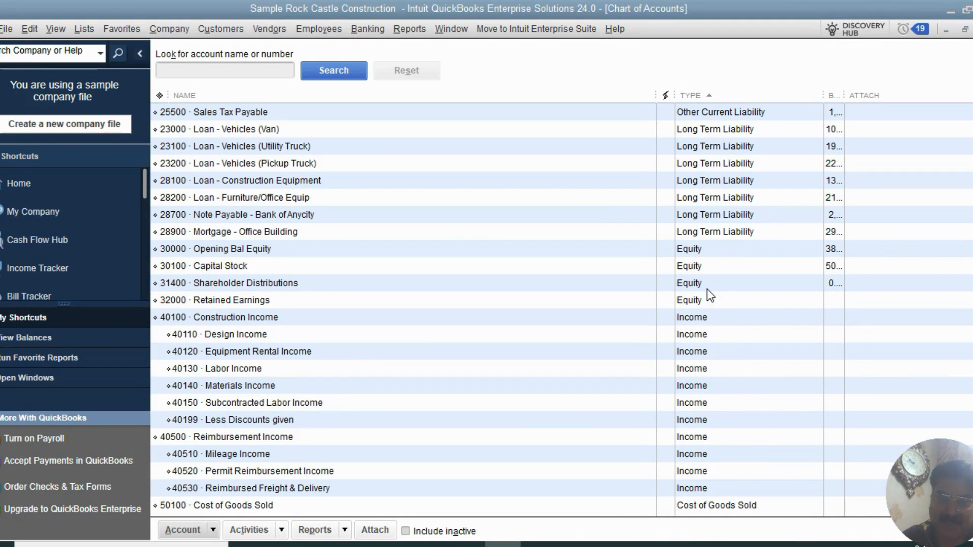
left_click(705, 318)
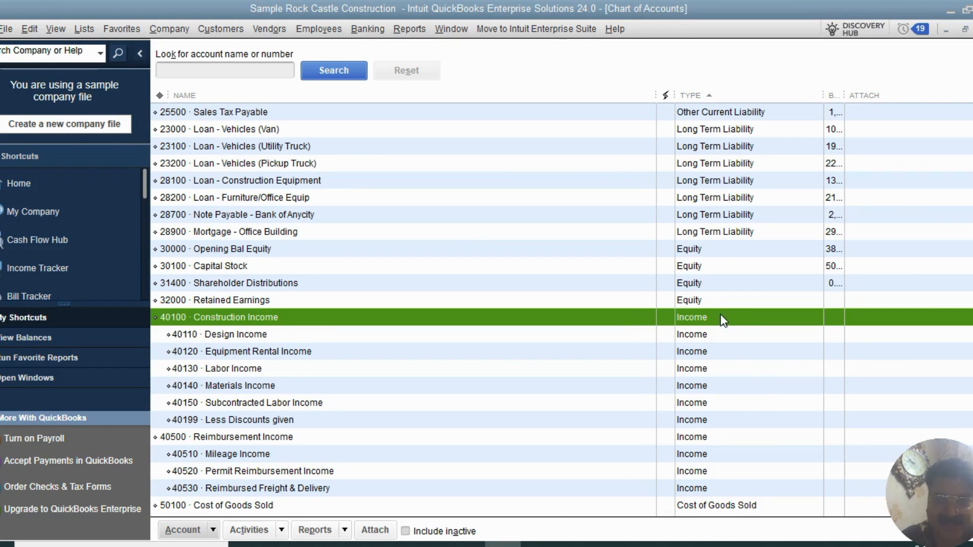
scroll(721, 349, "down", 5)
left_click(723, 251)
scroll(707, 360, "down", 3)
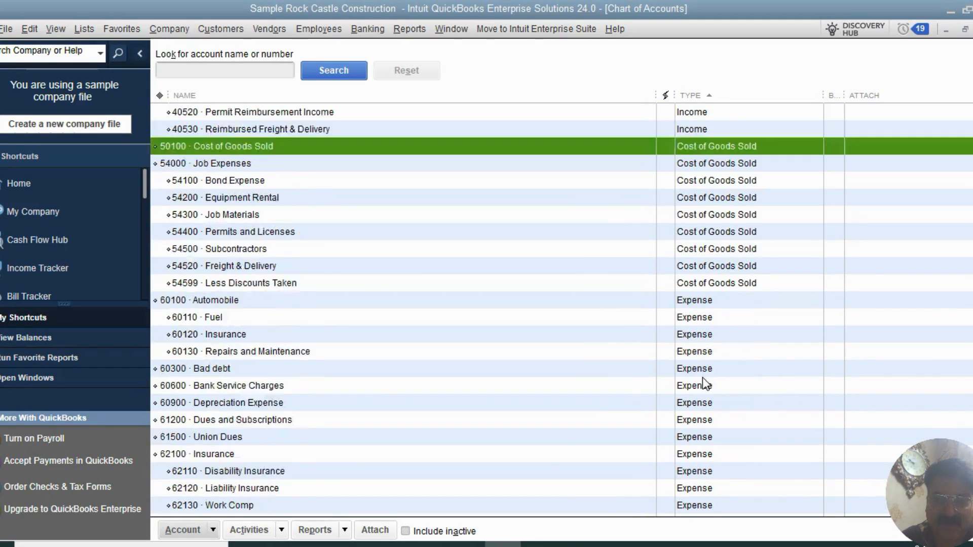
left_click(705, 359)
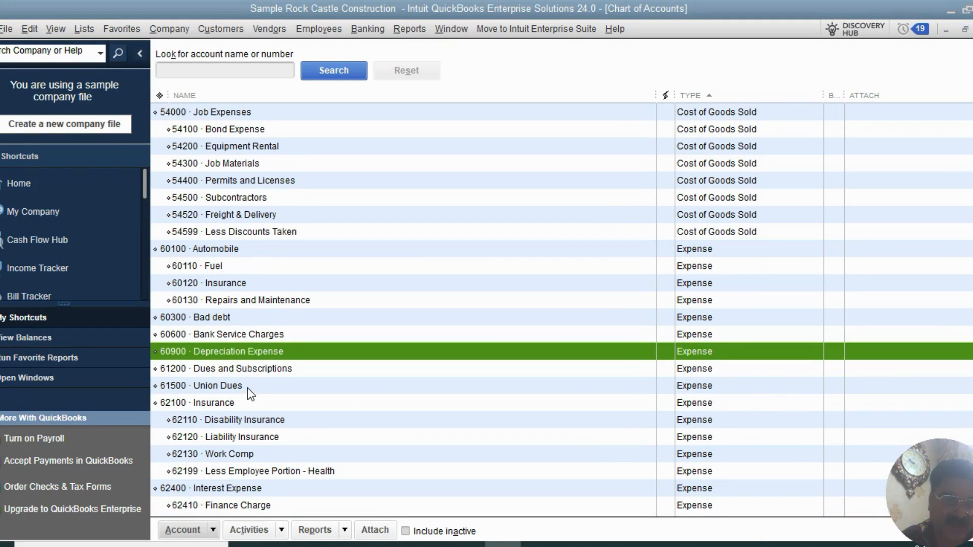
scroll(503, 355, "up", 20)
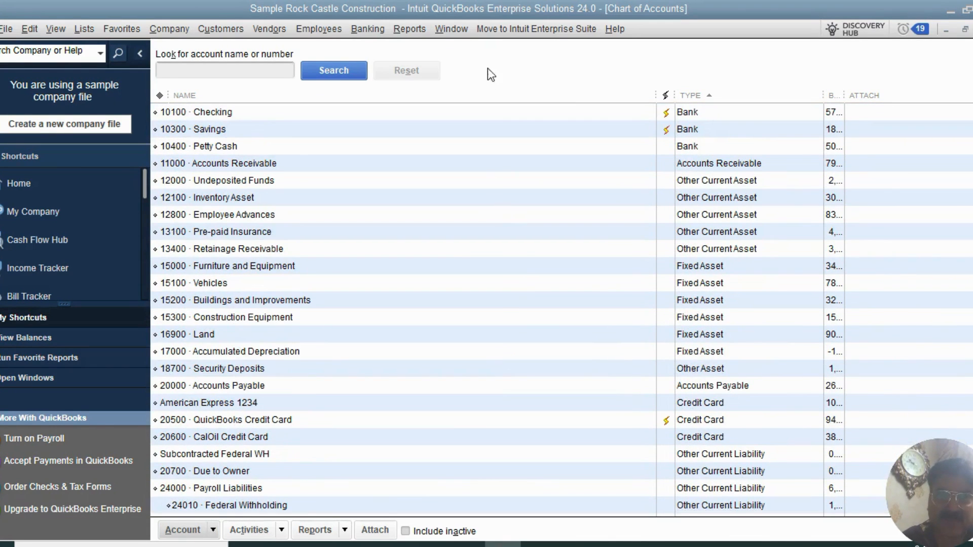
- Start a new account of type Bank and go to its account name
left_click(216, 530)
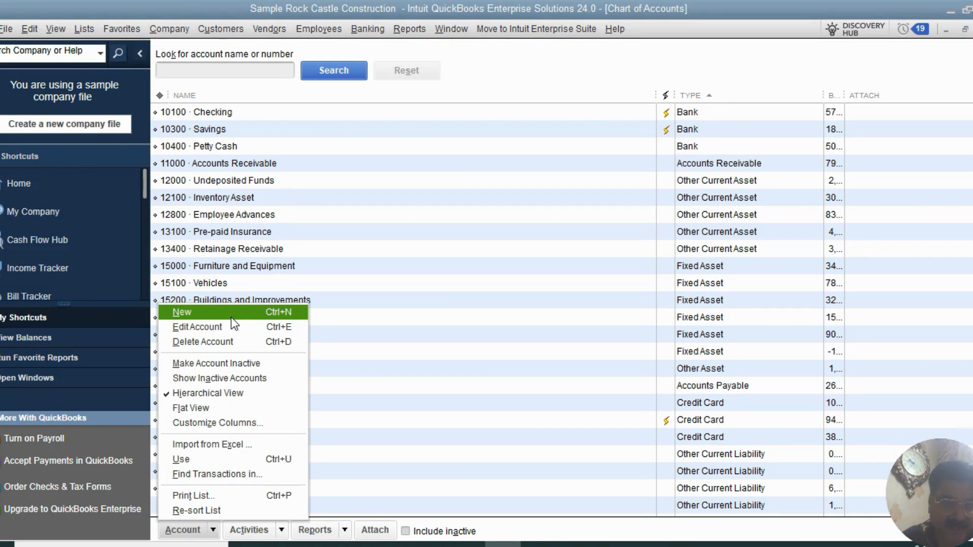
left_click(214, 311)
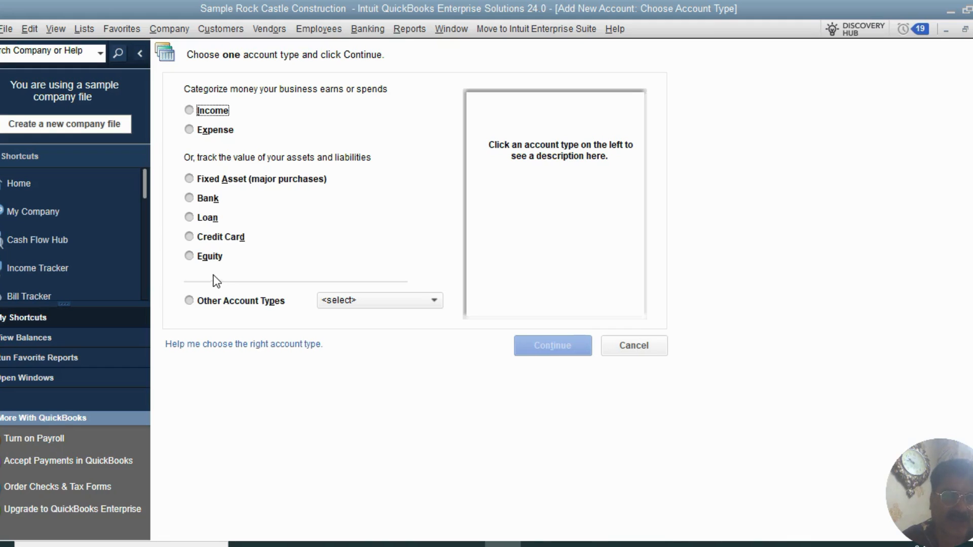
left_click(190, 199)
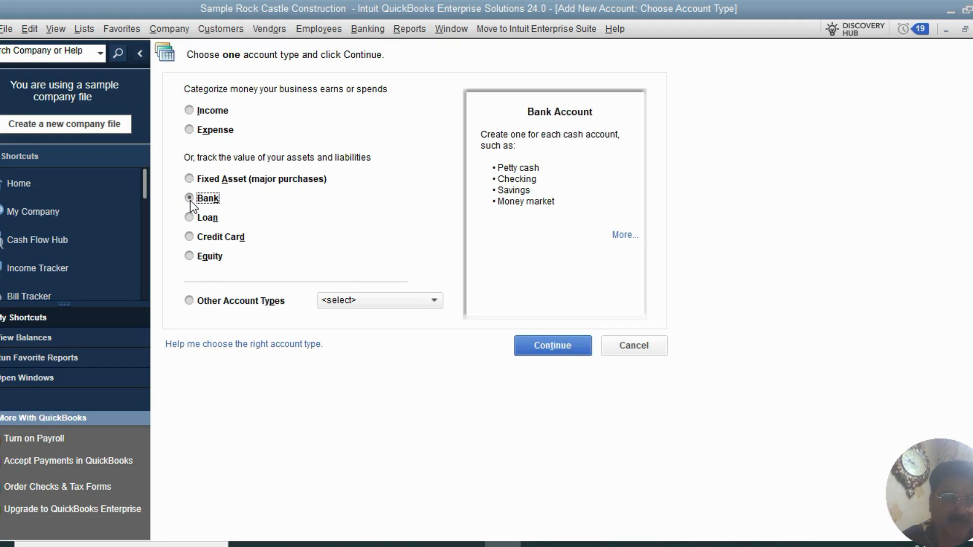
left_click(548, 342)
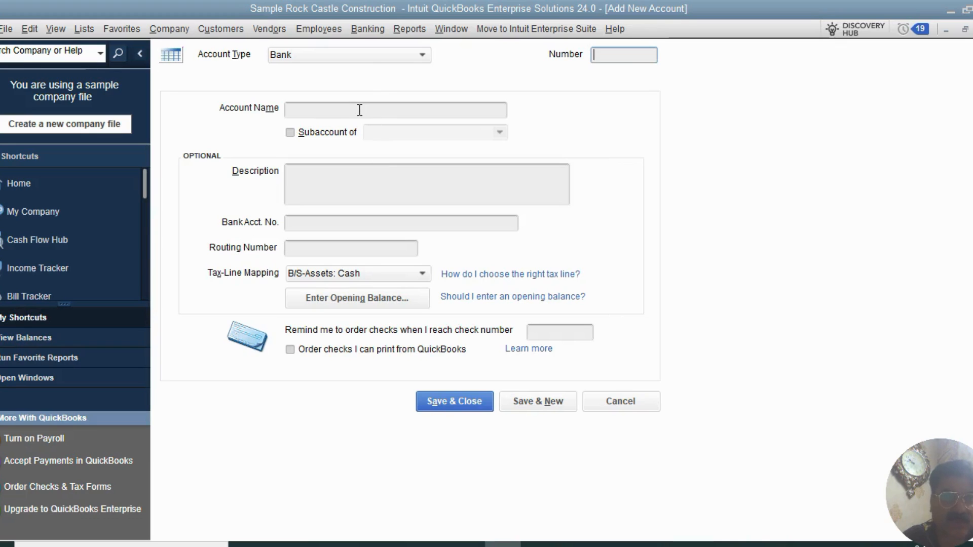
left_click(356, 109)
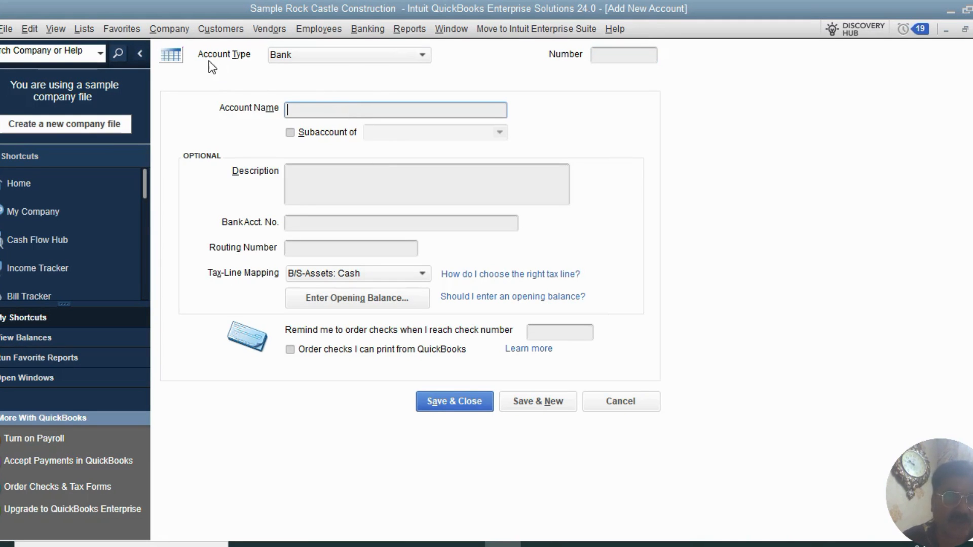
left_click(421, 55)
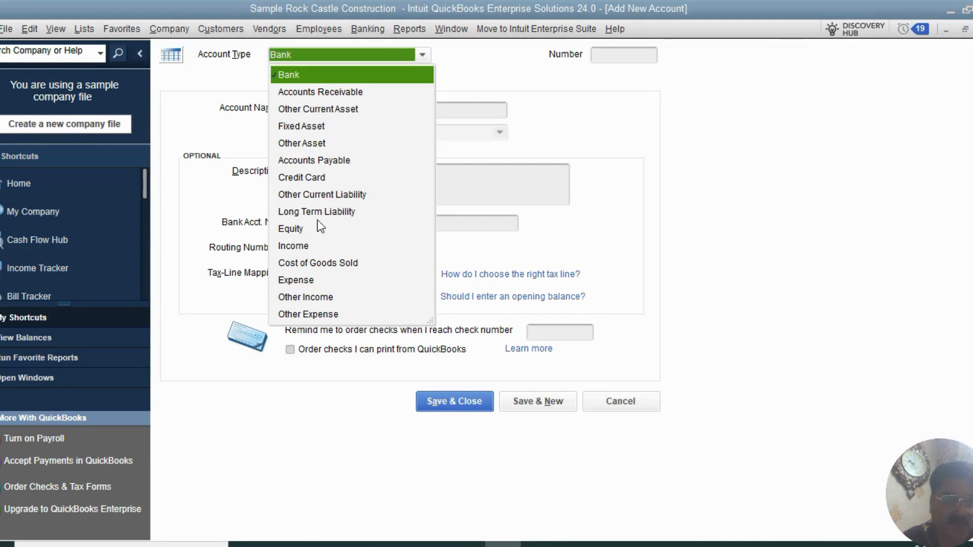
left_click(297, 248)
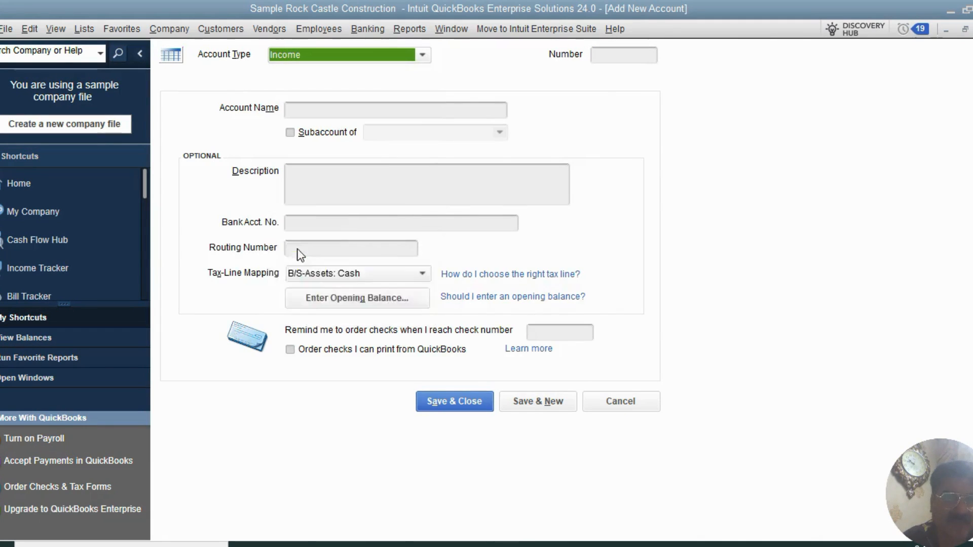
left_click(422, 56)
left_click(333, 79)
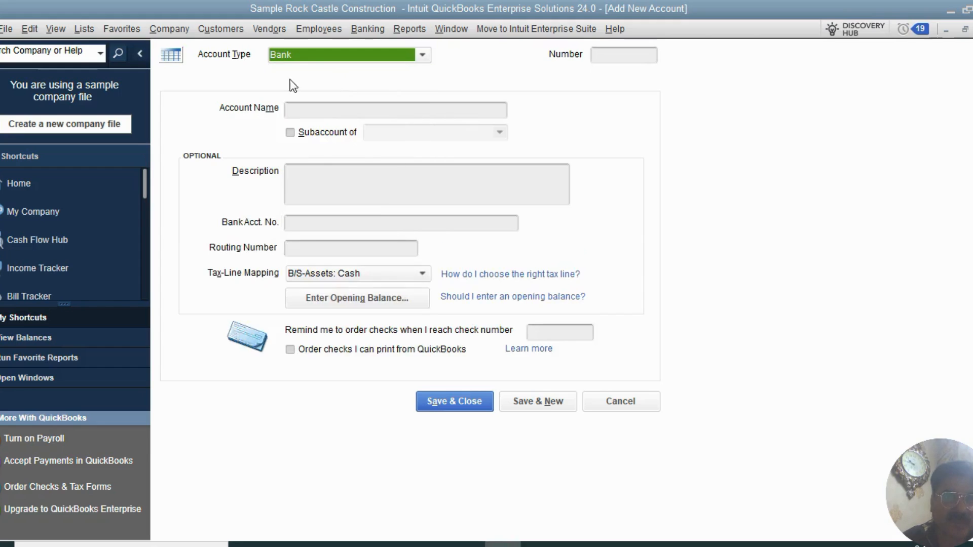
- Name the new bank account "American express"
left_click(326, 111)
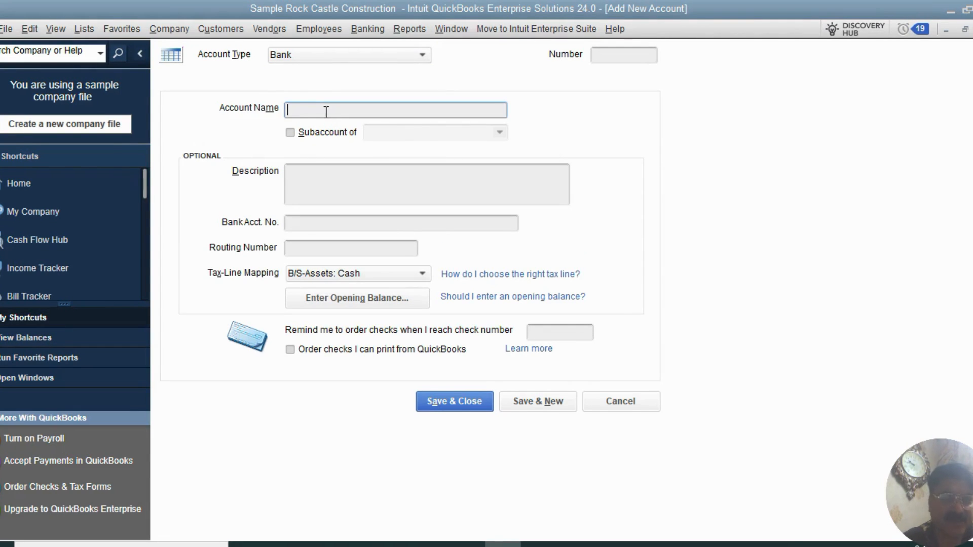
type("American e")
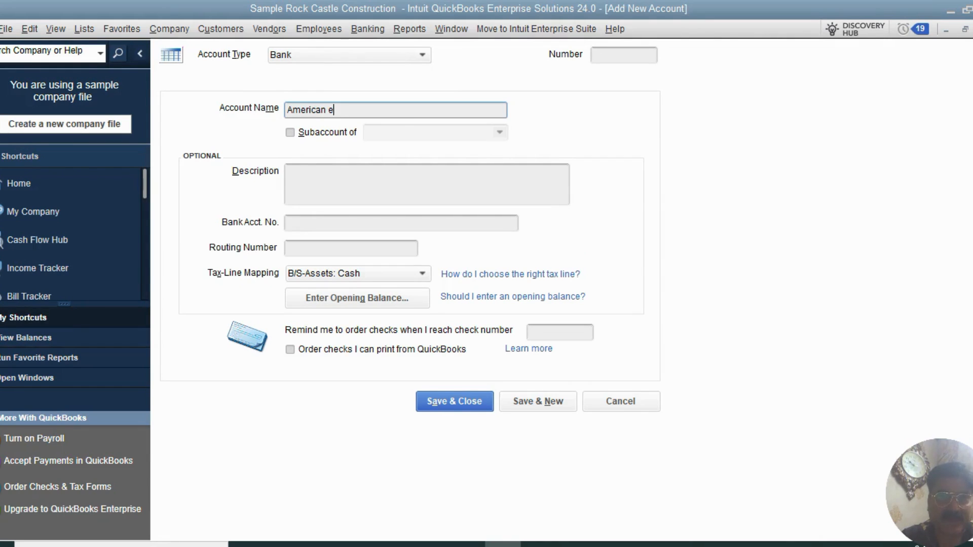
type("xpress")
key("BackSpace")
key("BackSpace")
key("BackSpace")
key("BackSpace")
key("BackSpace")
key("BackSpace")
key("BackSpace")
key("BackSpace")
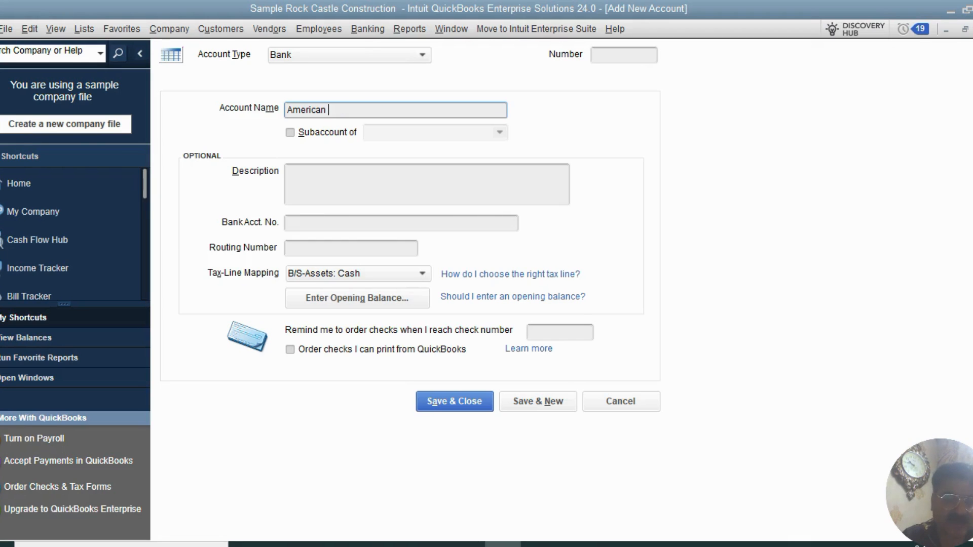
type("exp")
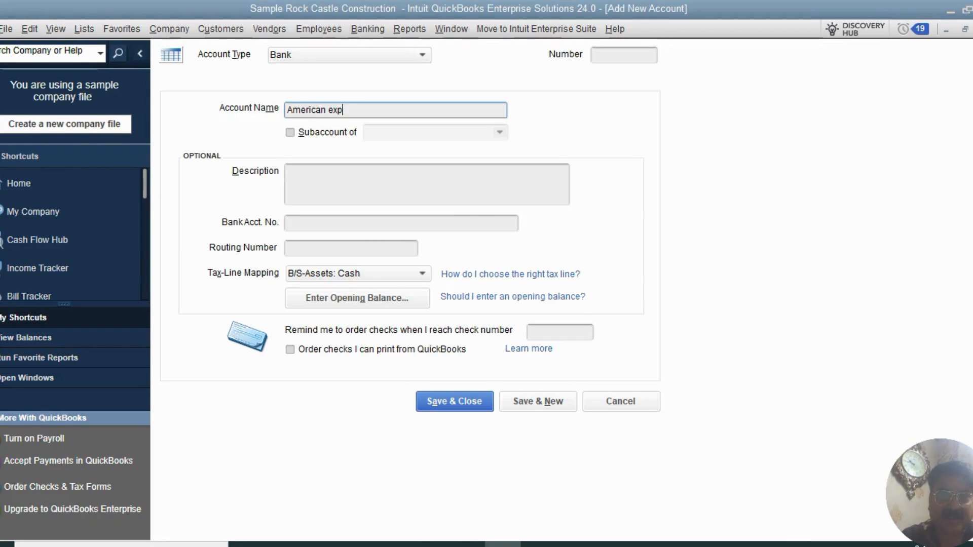
type("ress")
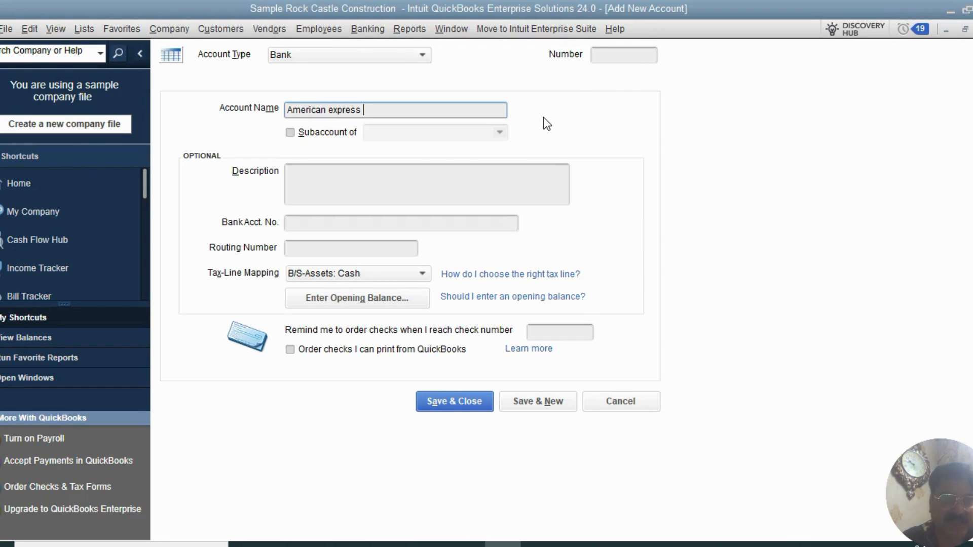
key("shift+Left")
key("shift+Left")
key("shift+Left")
key("shift+Left")
key("shift+Left")
key("shift+Left")
key("shift+Left")
key("shift+Left")
key("shift+Left")
key("shift+Left")
key("shift+Left")
key("shift+Left")
key("shift+Left")
key("shift+Left")
key("shift+Left")
key("shift+Left")
key("shift+Left")
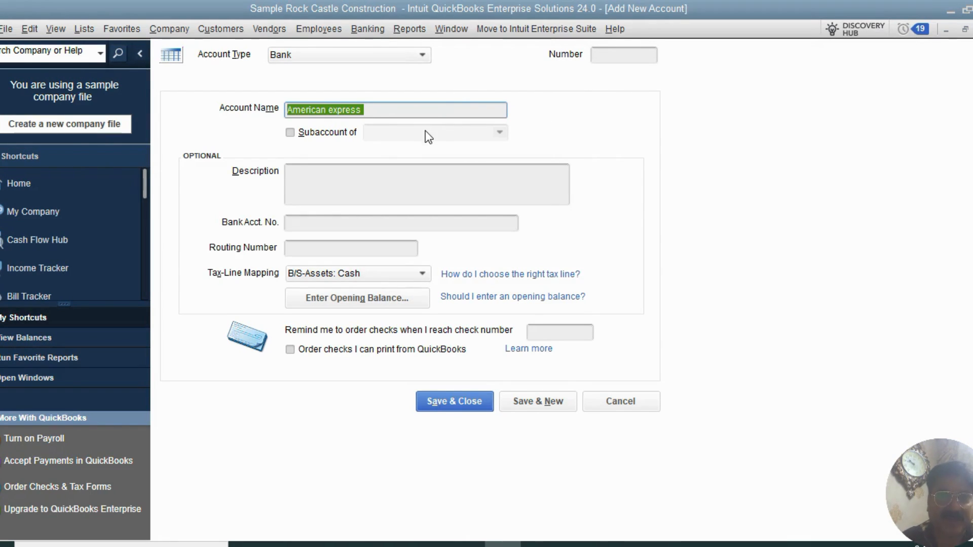
left_click(303, 134)
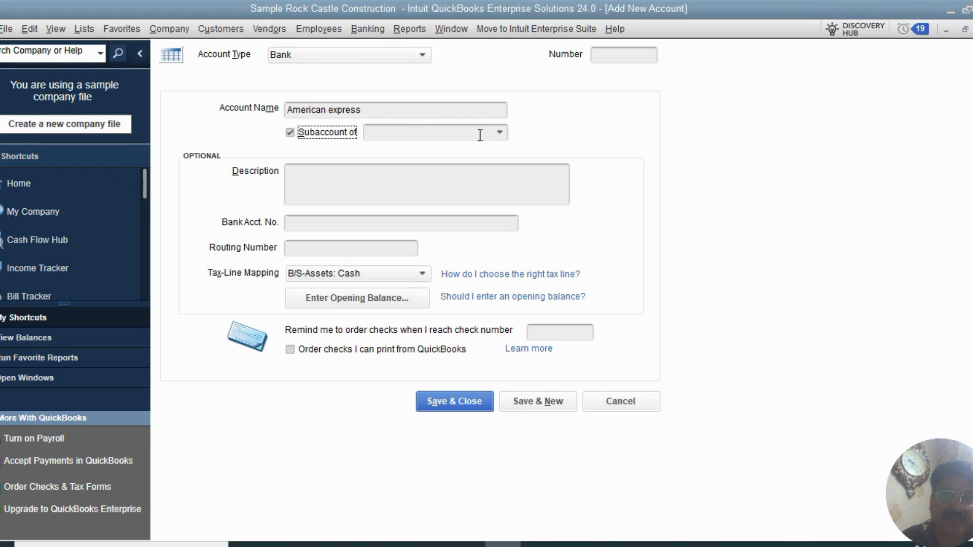
left_click(290, 134)
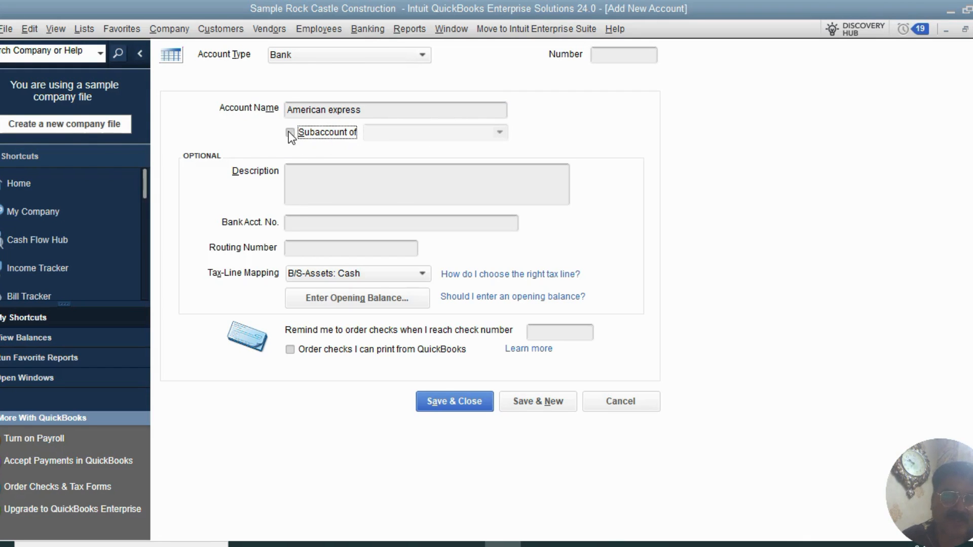
left_click(289, 132)
left_click(499, 132)
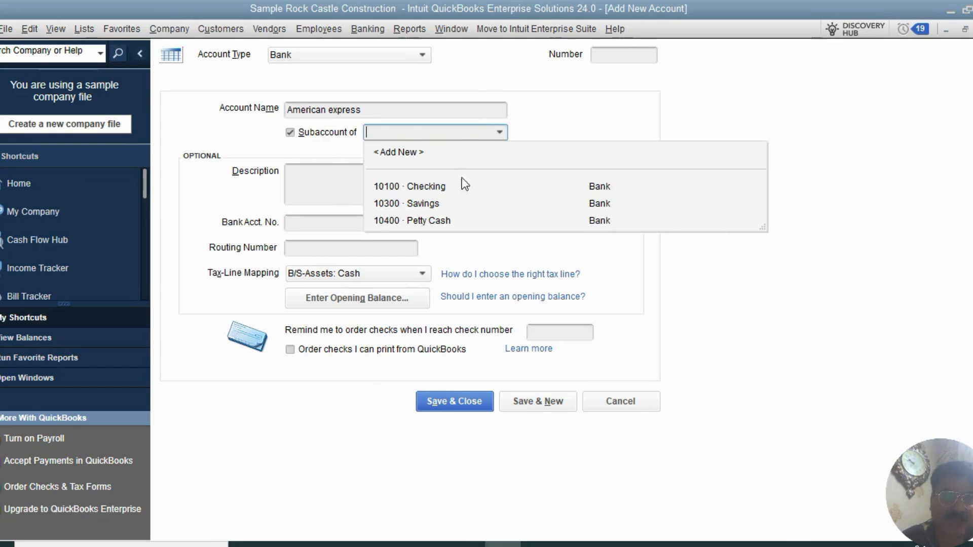
left_click(502, 131)
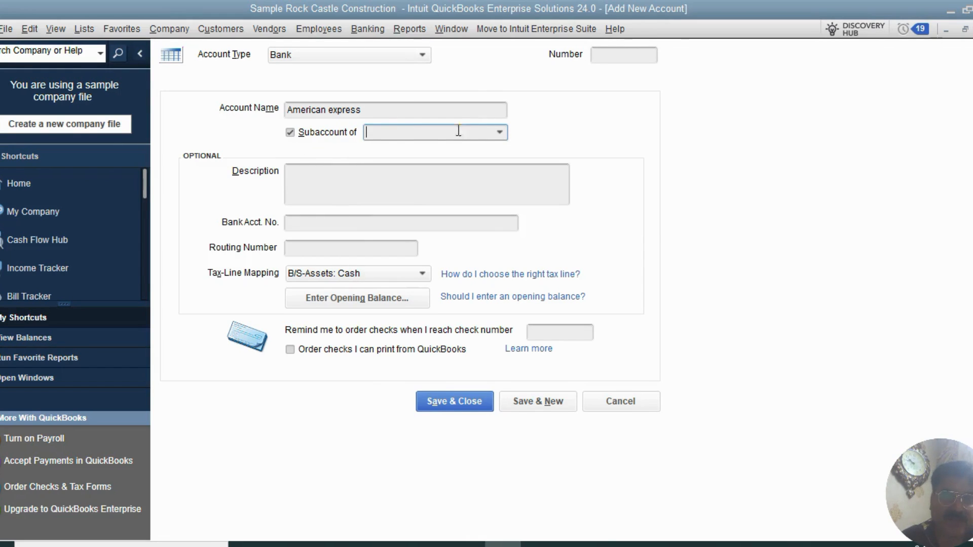
left_click(499, 133)
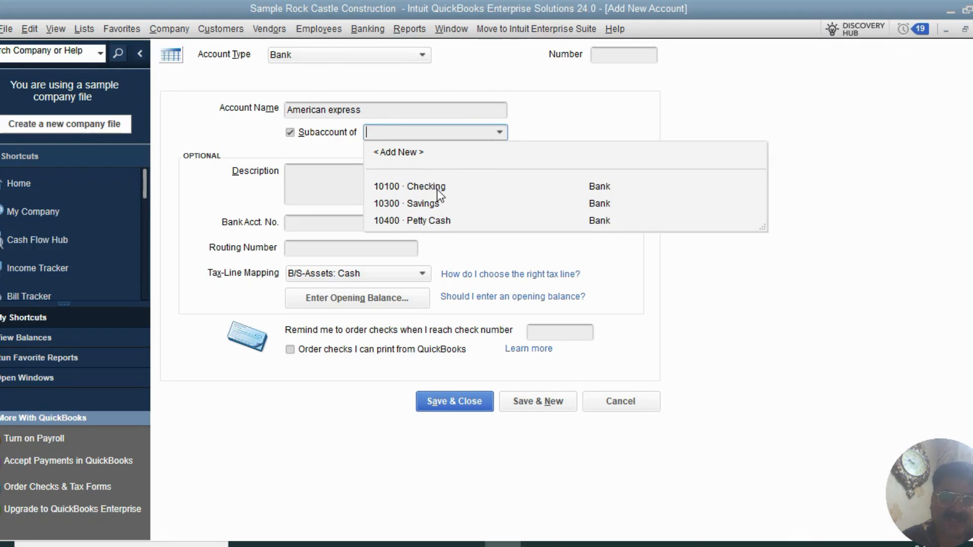
left_click(292, 133)
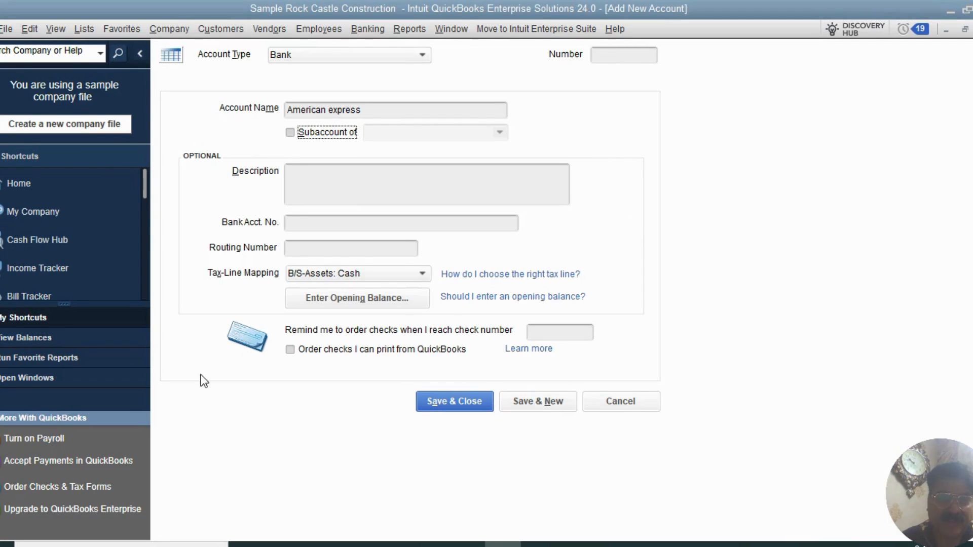
- Enter "savings" as the description of the new bank account
left_click(340, 180)
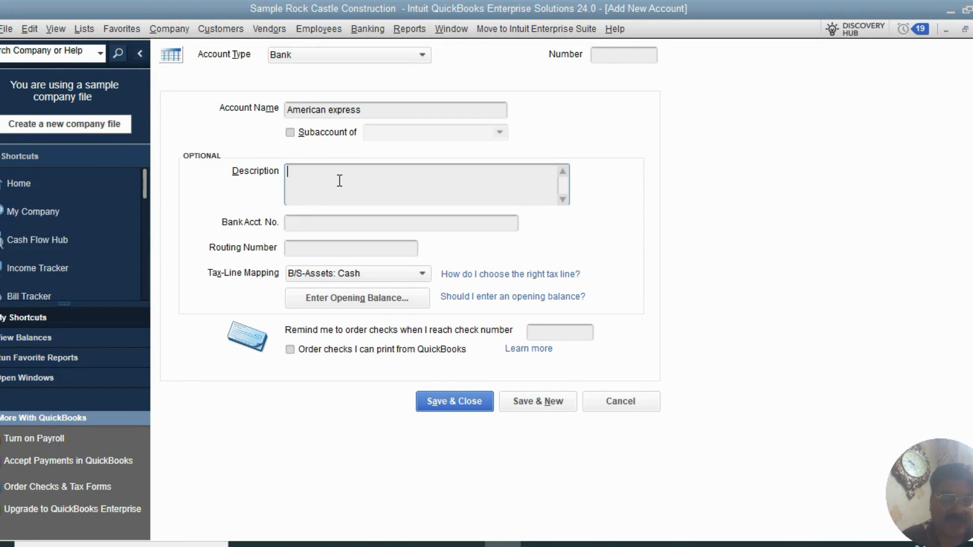
type("sa")
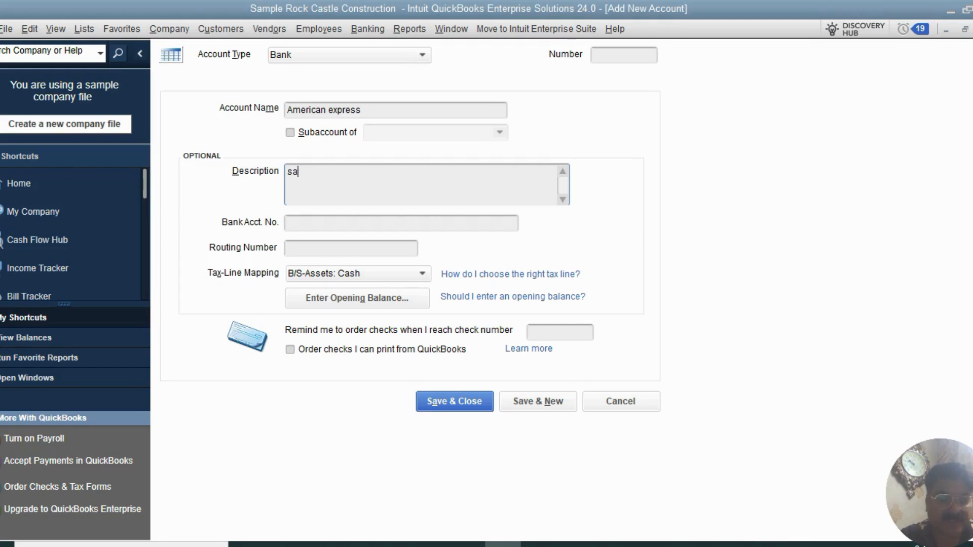
type("vings")
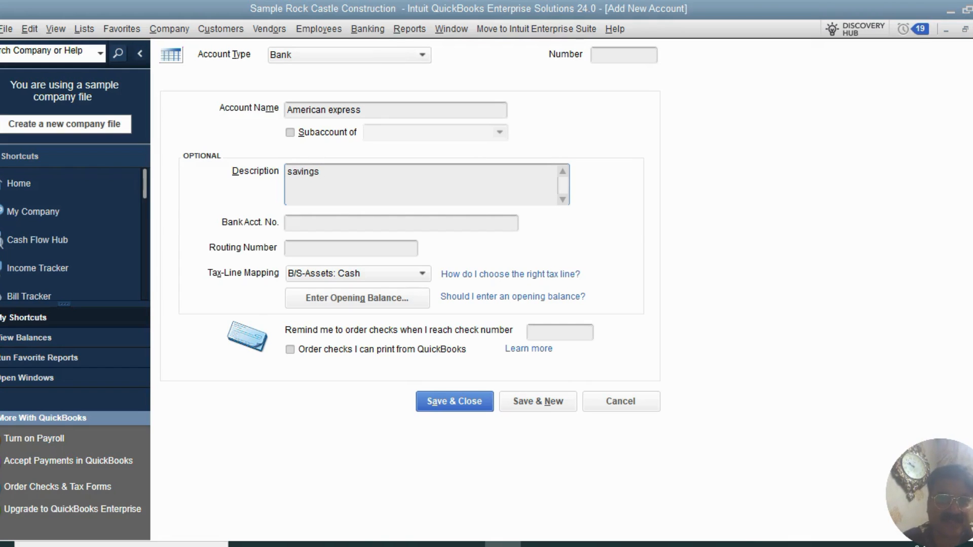
- Review the new bank account's optional account number, routing number, tax-line mapping and opening balance settings without changing them
left_click(291, 229)
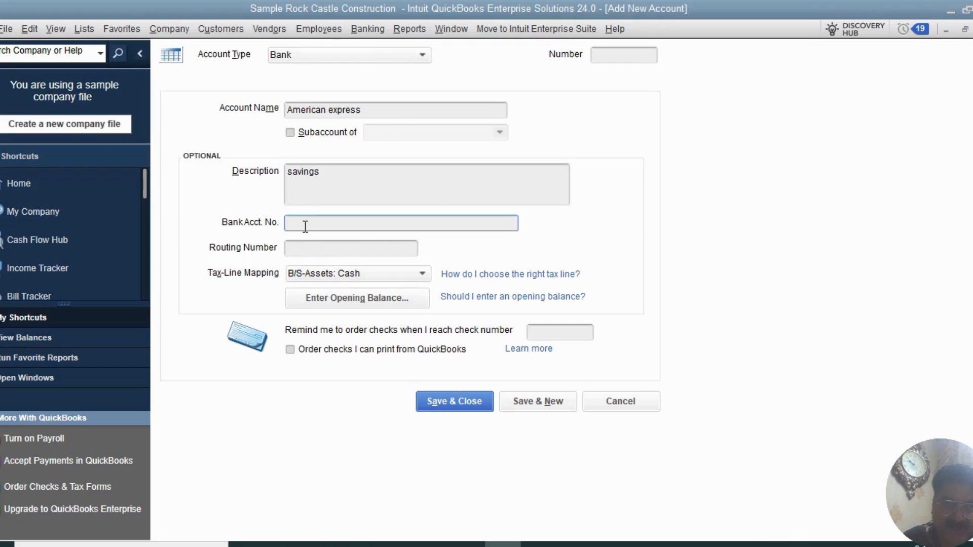
left_click(334, 247)
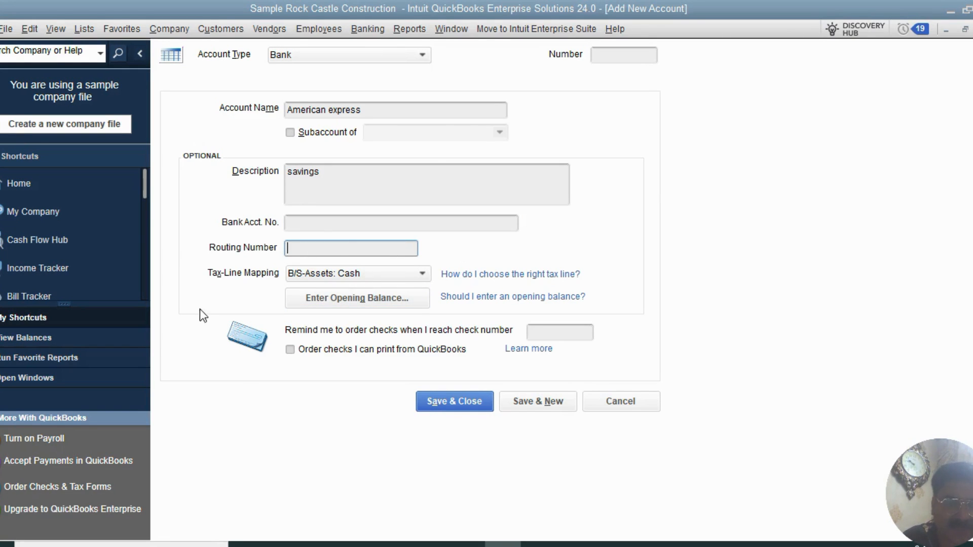
left_click(424, 275)
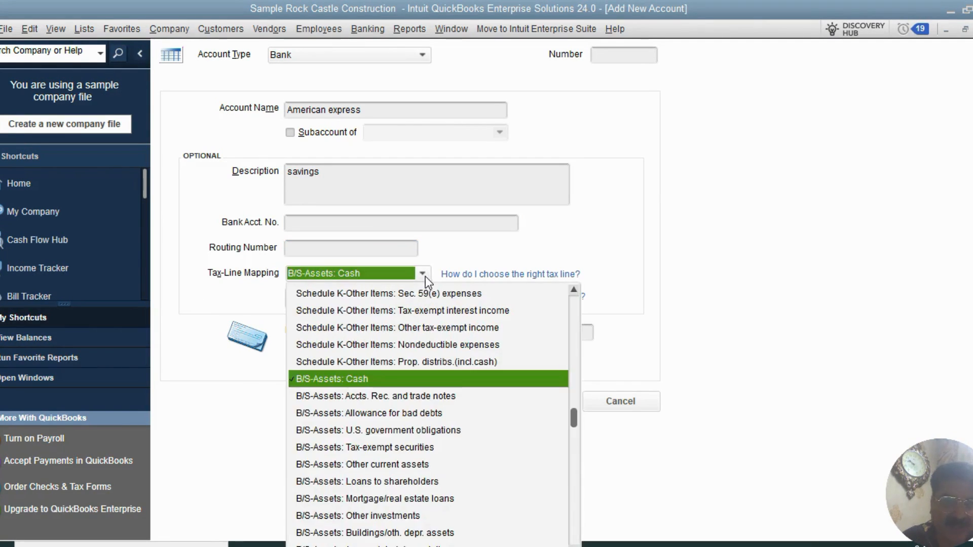
left_click(530, 235)
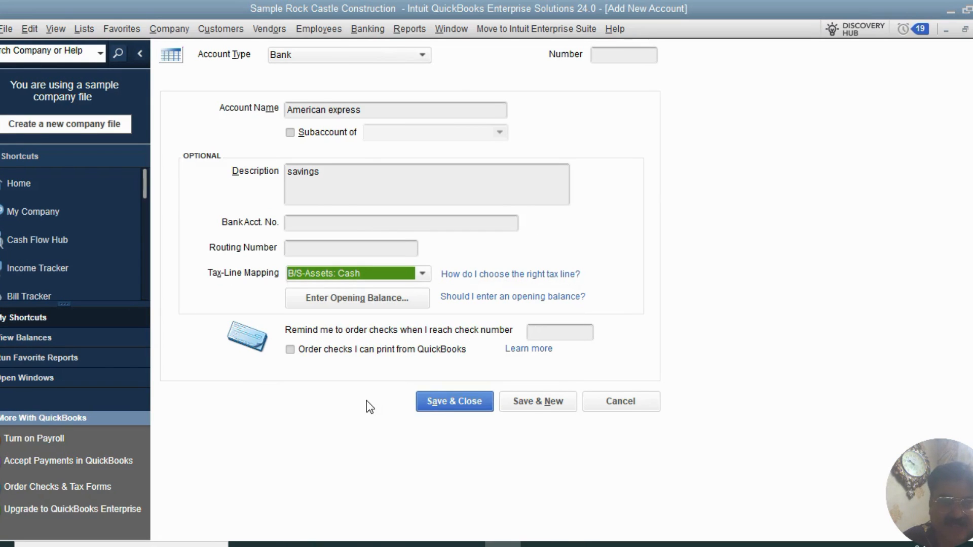
left_click(328, 302)
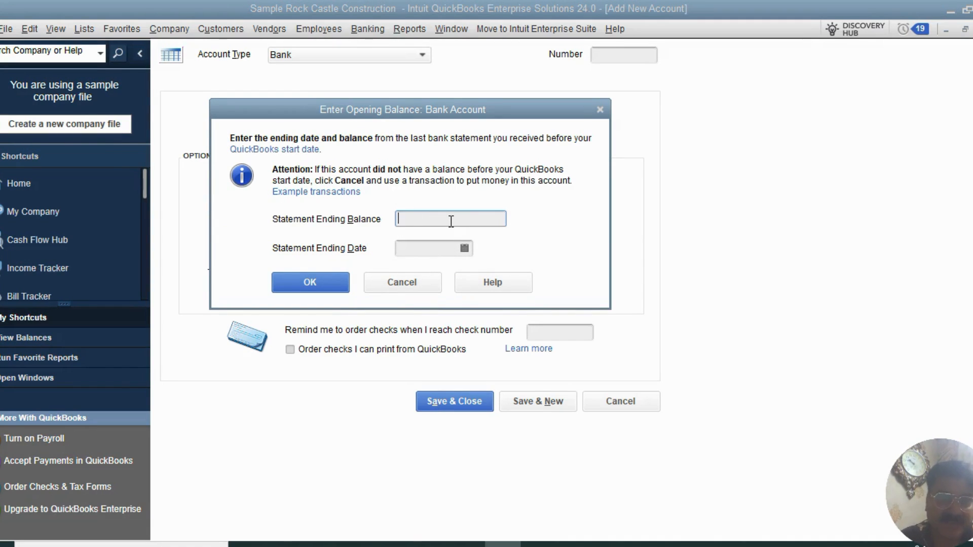
left_click(398, 282)
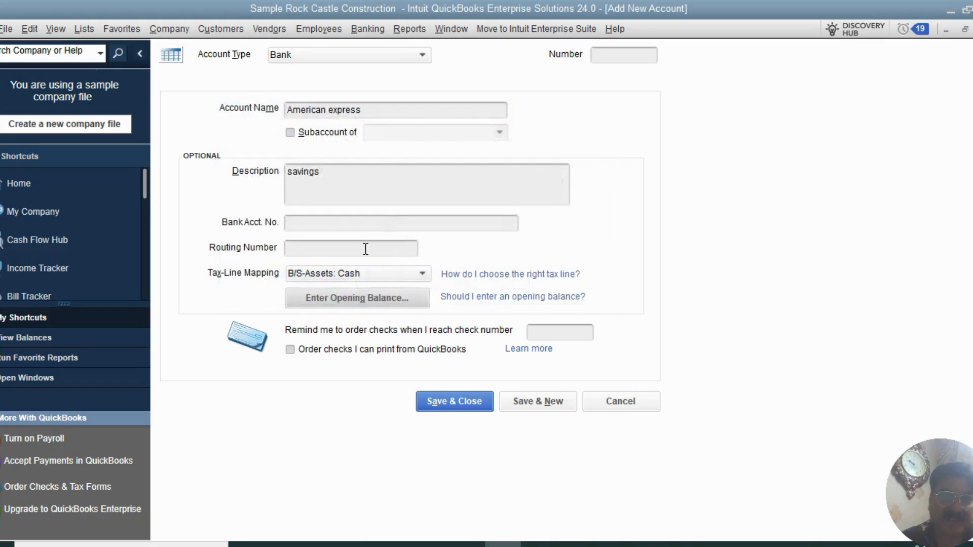
left_click(373, 111)
left_click(342, 184)
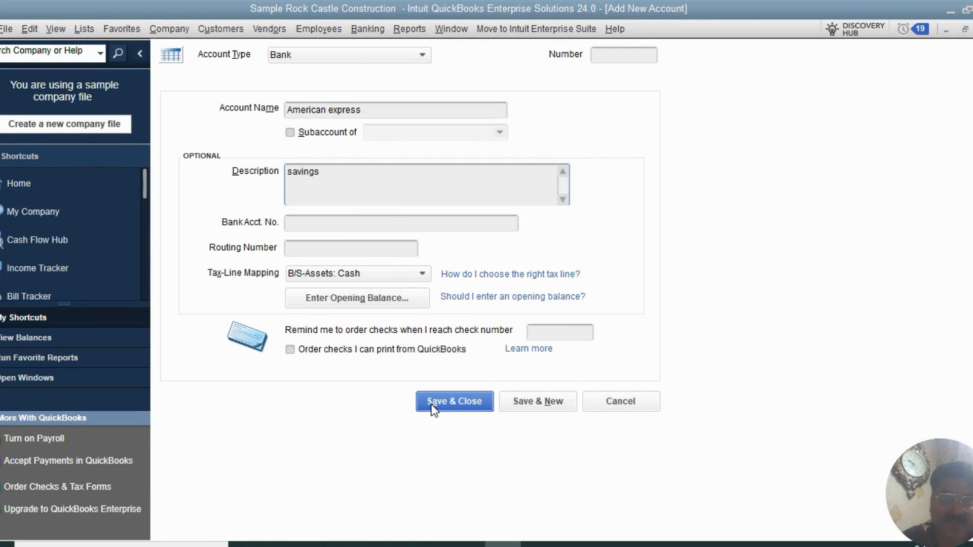
- Assign chart number 1111 to the American express account, save and close it, and decline setting up bank feeds
left_click(609, 56)
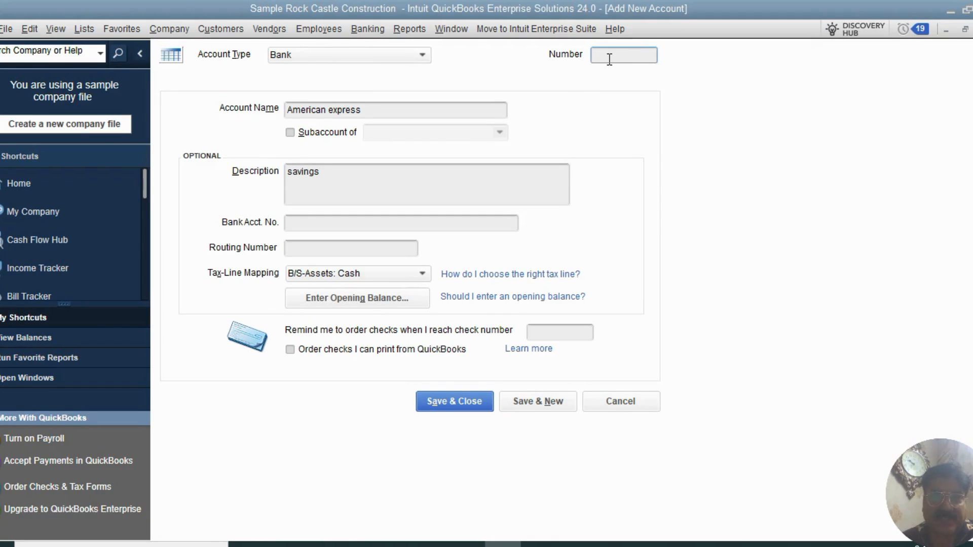
type("11")
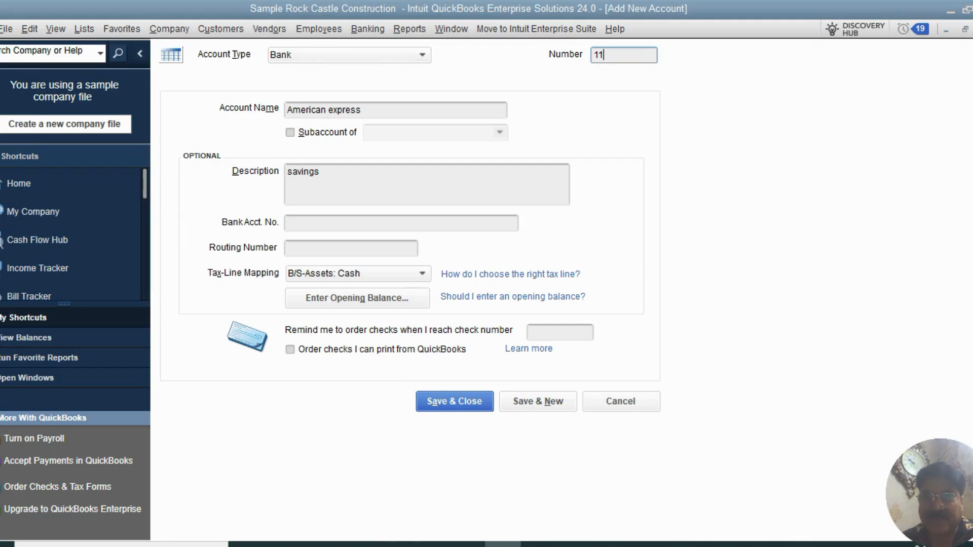
type("11")
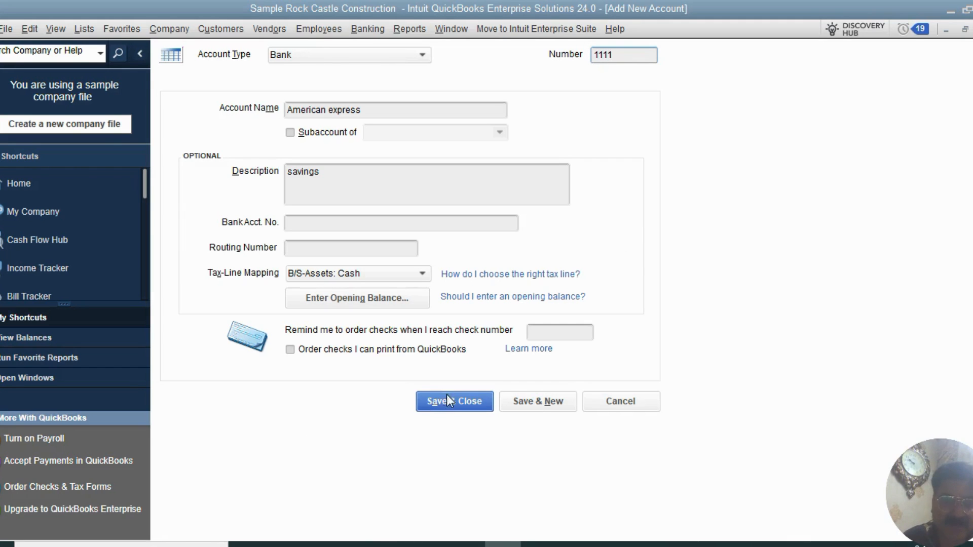
left_click(446, 408)
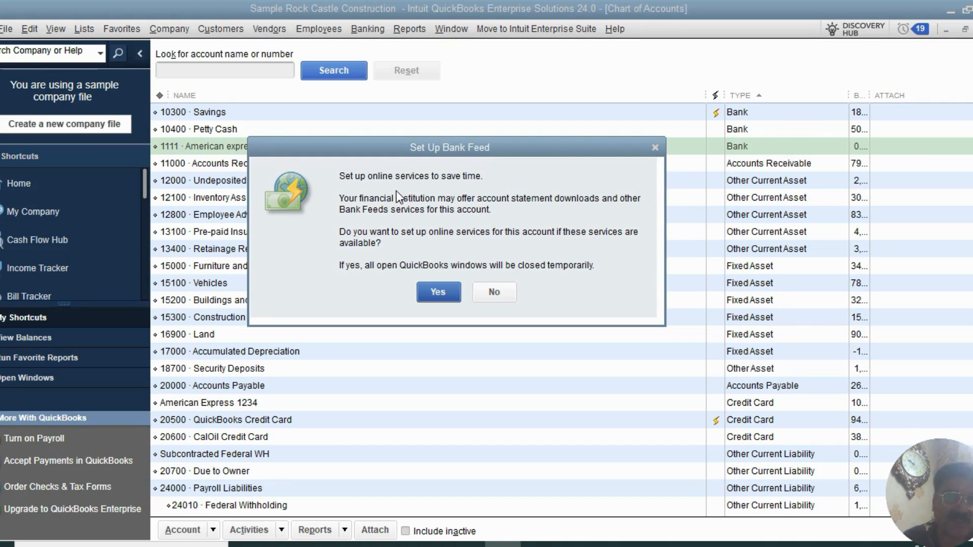
left_click(492, 293)
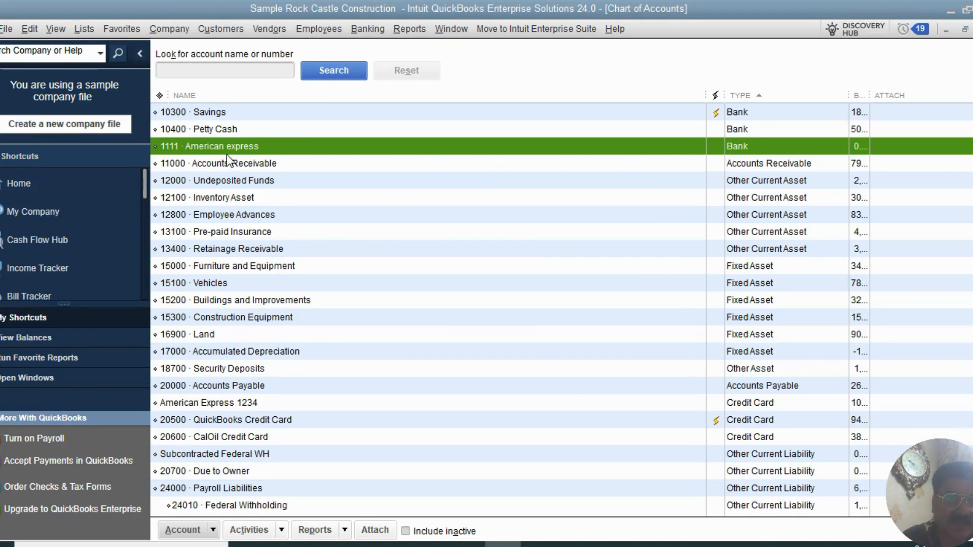
- Start a new account of type Expense in the chart of accounts and continue to its details
left_click(182, 529)
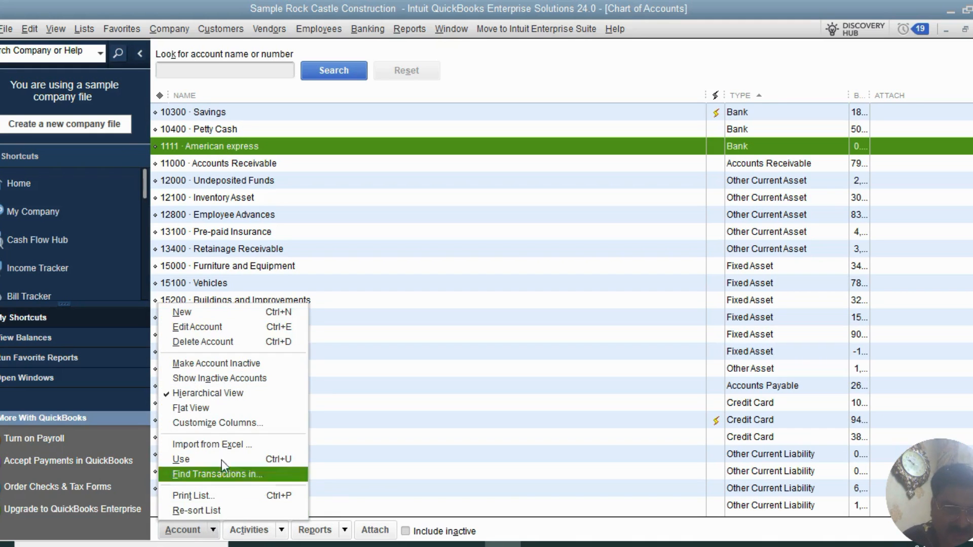
left_click(203, 314)
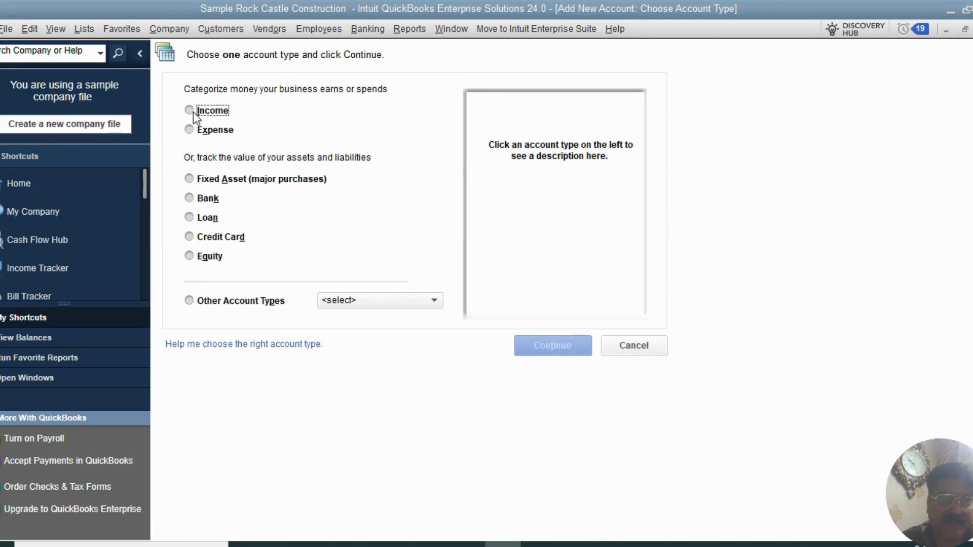
left_click(190, 127)
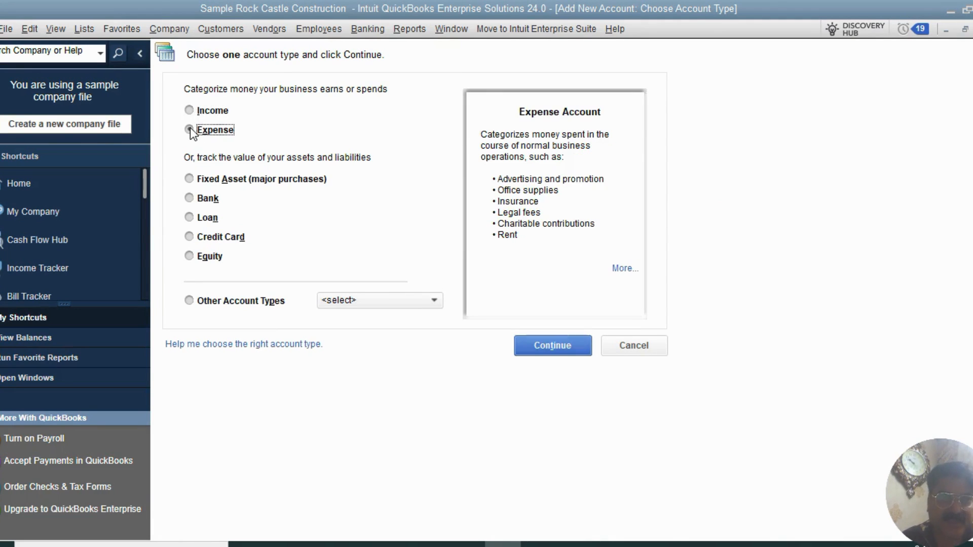
left_click(538, 347)
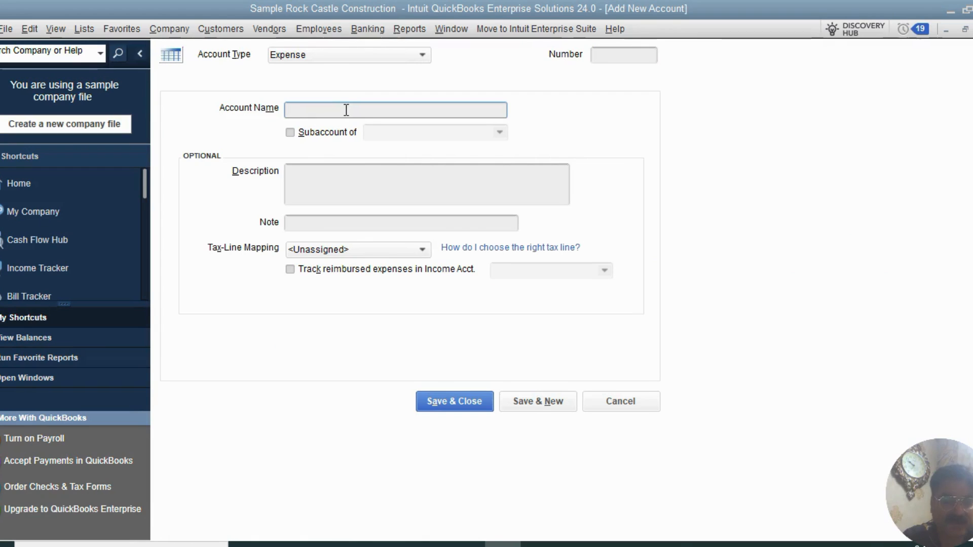
- Name the new expense account "Insurance 12" and give it chart number 2222
type("Insuran")
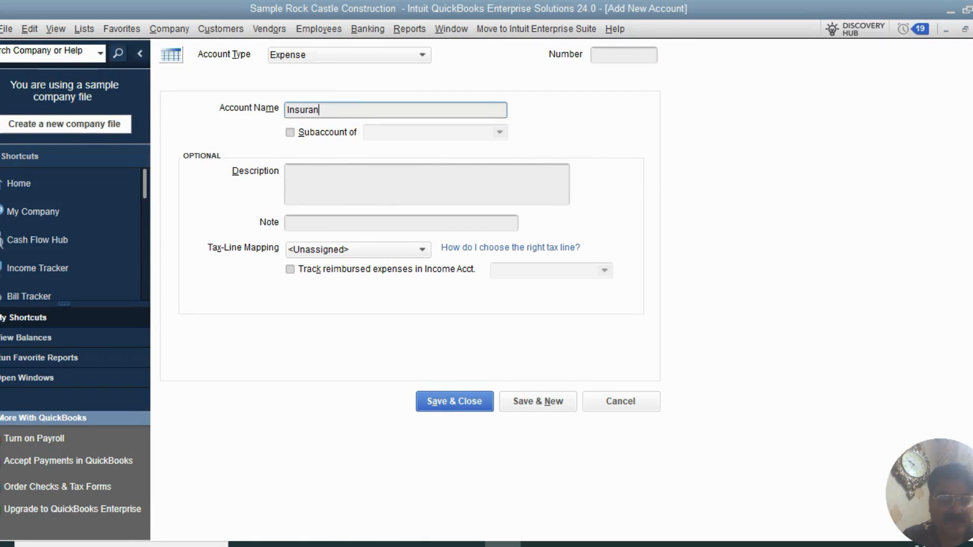
type("ce 12")
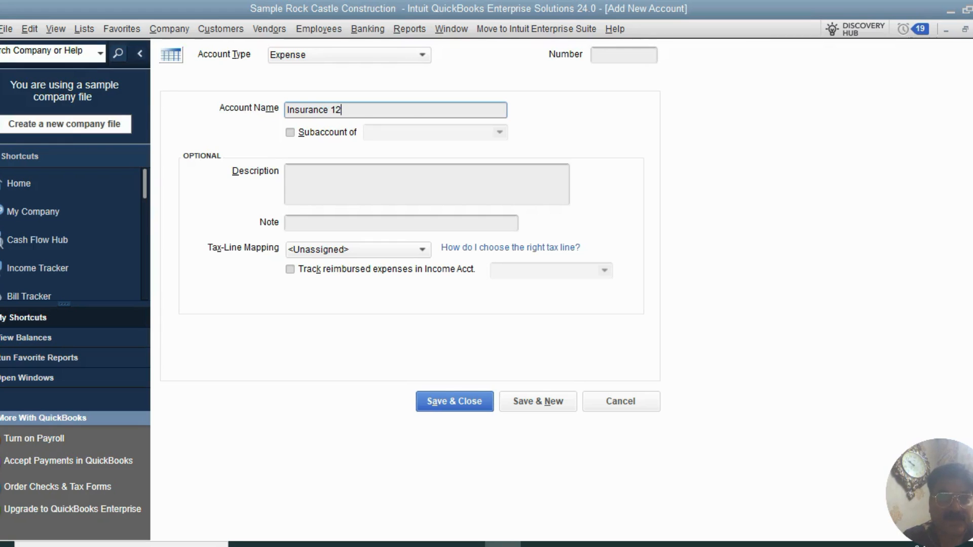
left_click(628, 57)
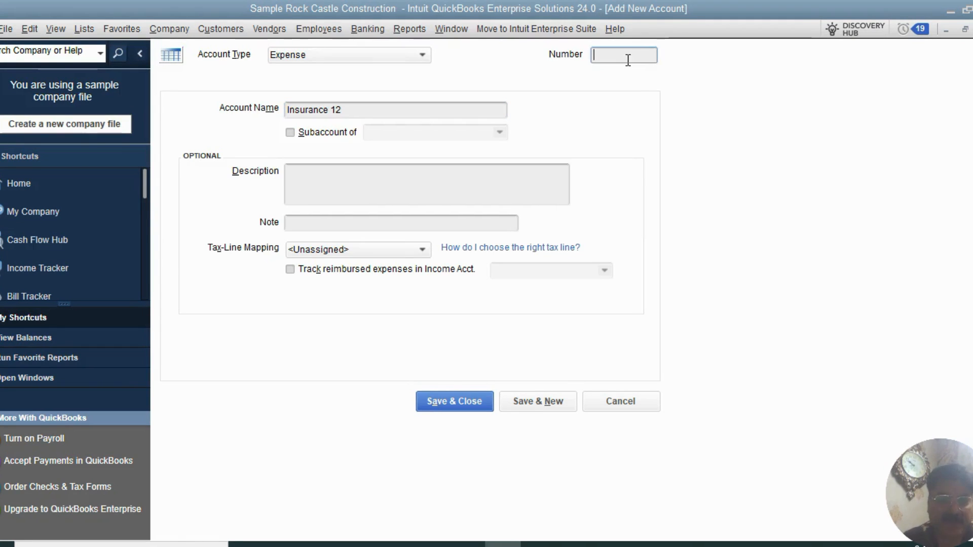
type("2222")
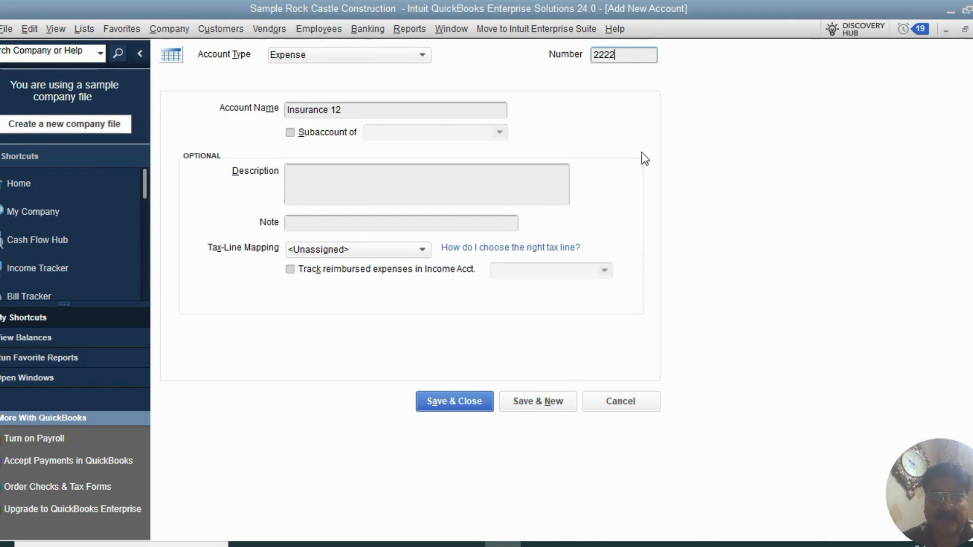
- Enter "Health insurance" as the expense account's description, then save and close the account
left_click(330, 181)
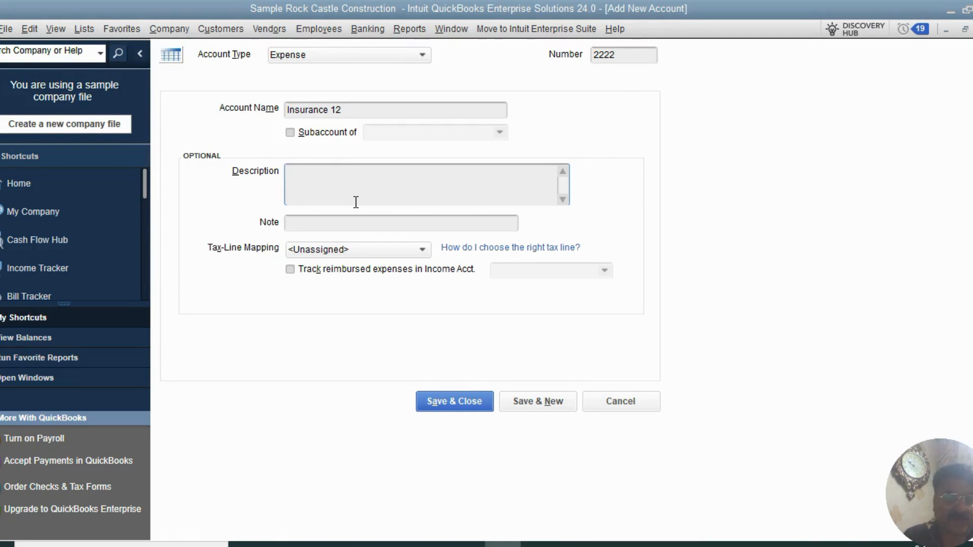
type("HEalth ")
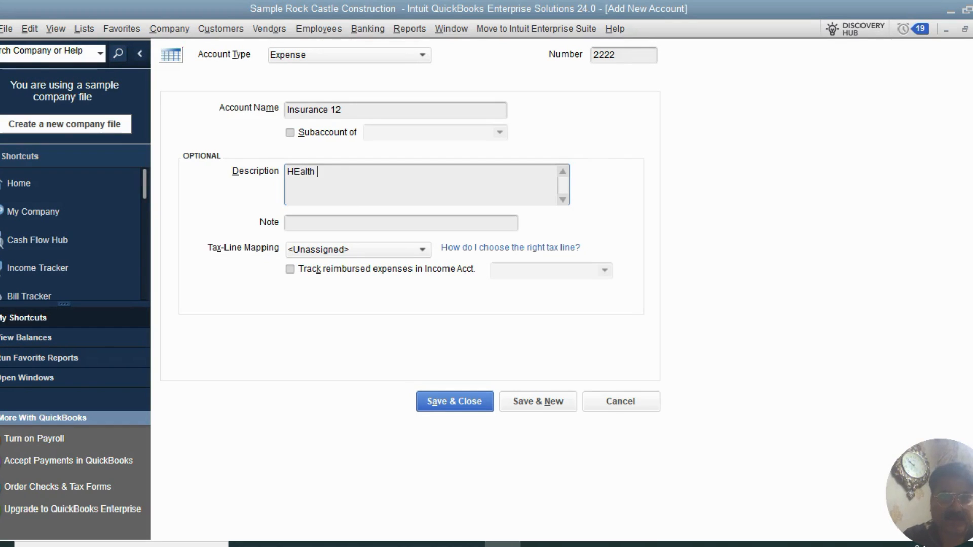
type("insurance")
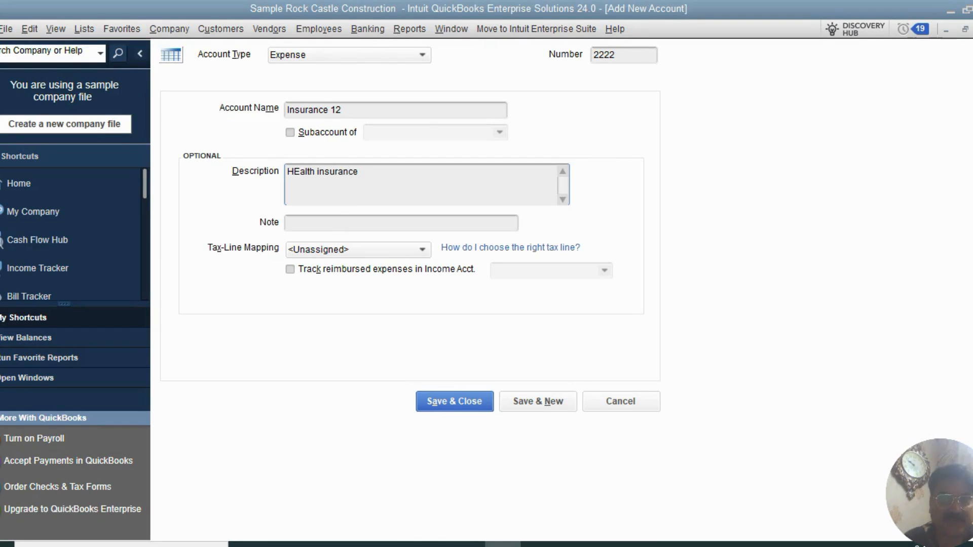
left_click(310, 185)
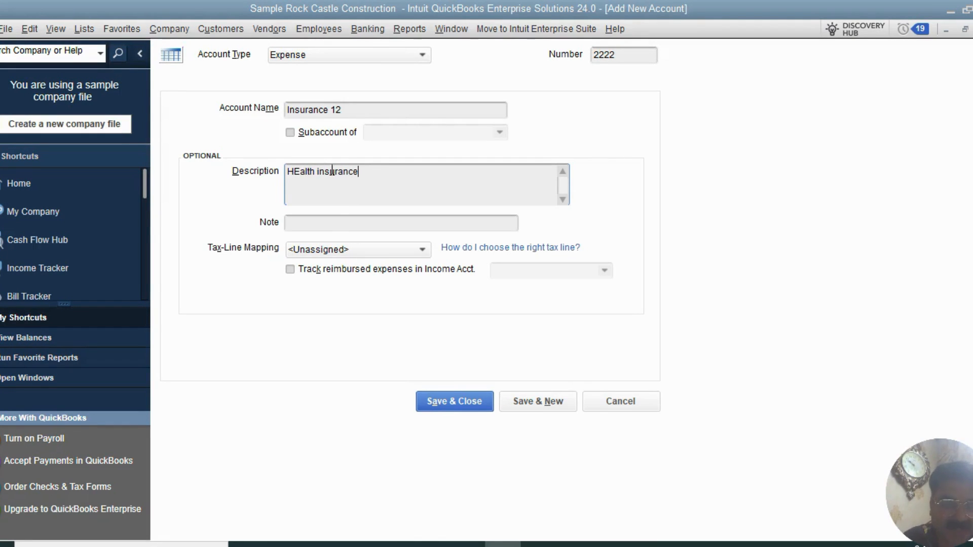
left_click(300, 171)
key("BackSpace")
type("e")
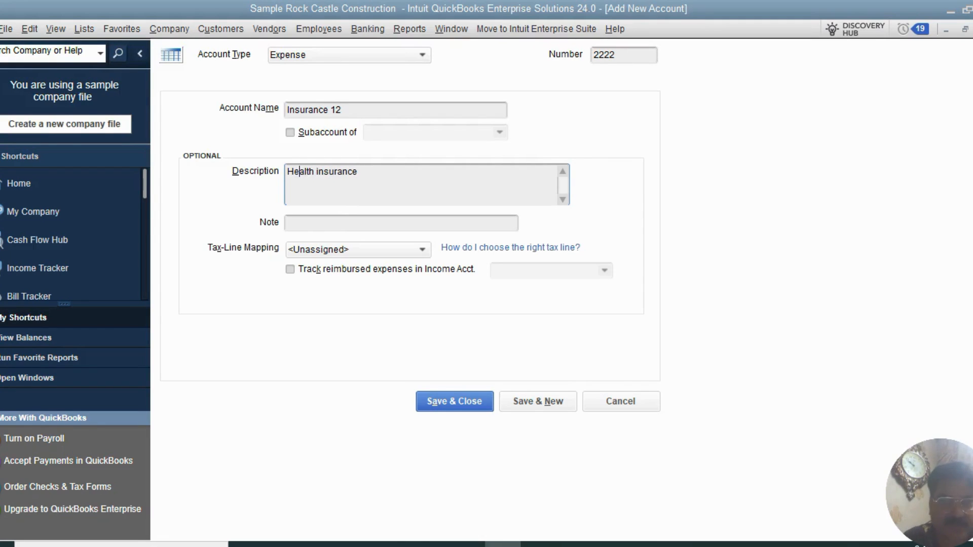
left_click(361, 224)
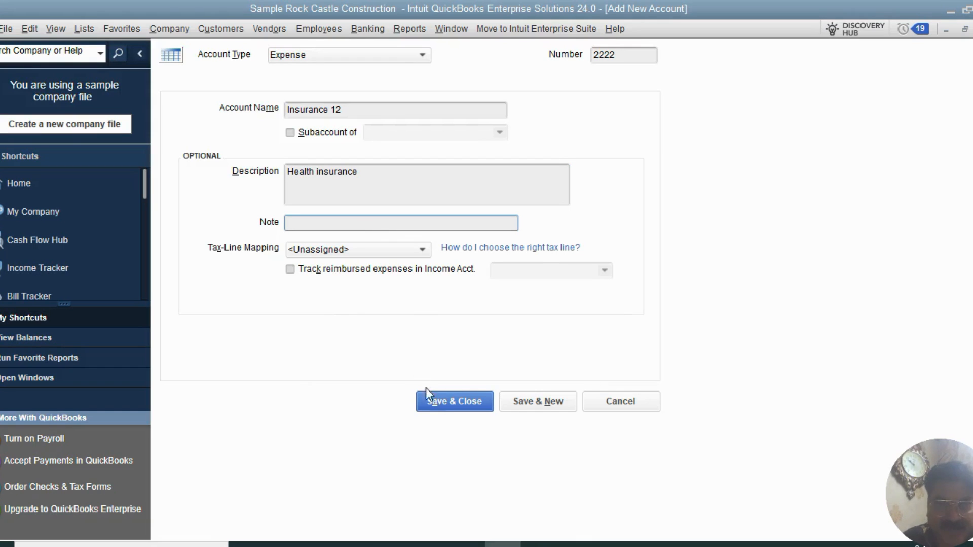
left_click(440, 407)
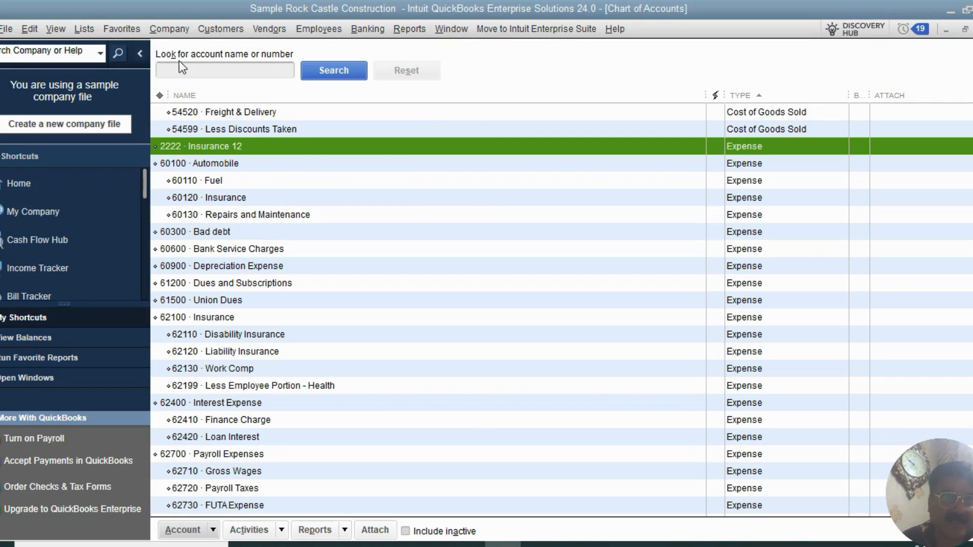
- Open the Item List and examine the items' names, descriptions and types, from services and inventory parts to groups and sales tax items
left_click(83, 30)
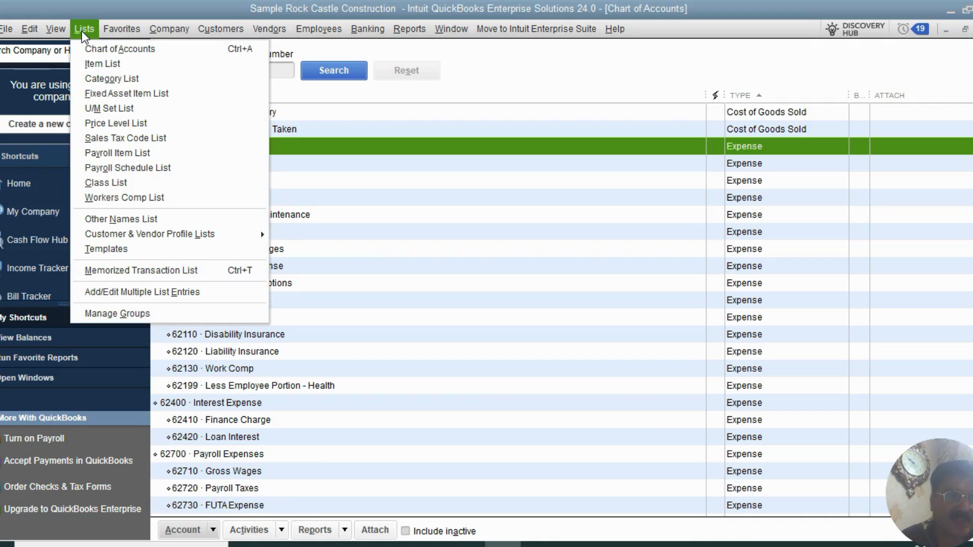
left_click(91, 62)
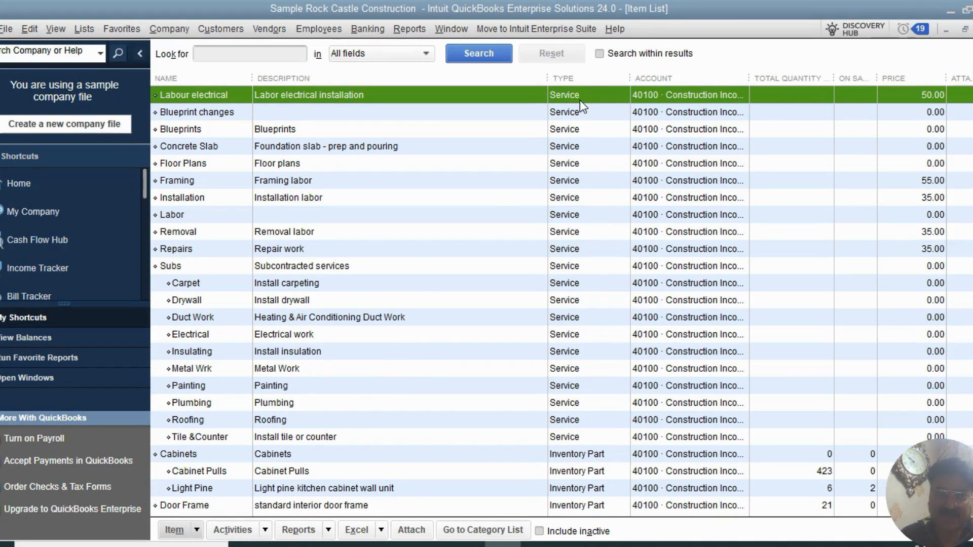
scroll(589, 439, "down", 3)
scroll(588, 433, "down", 4)
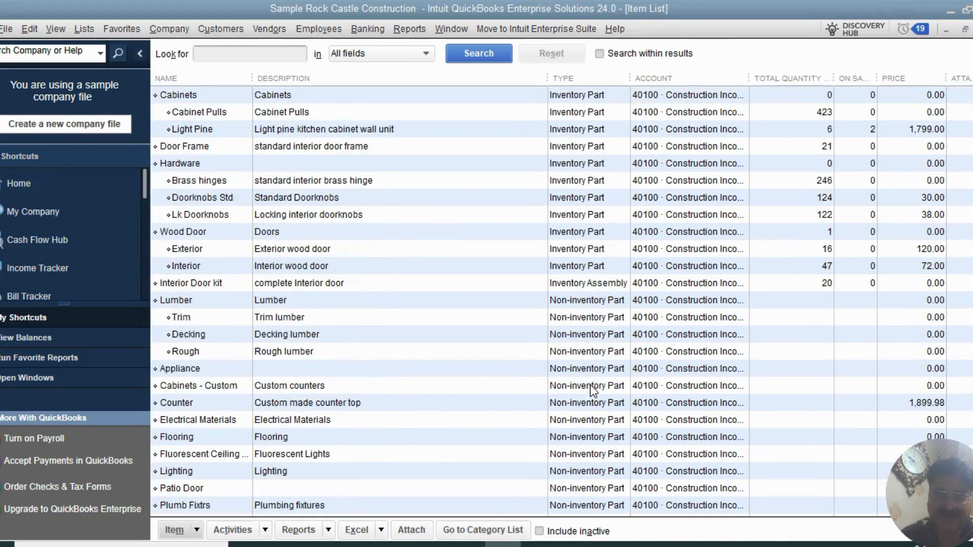
scroll(587, 346, "down", 6)
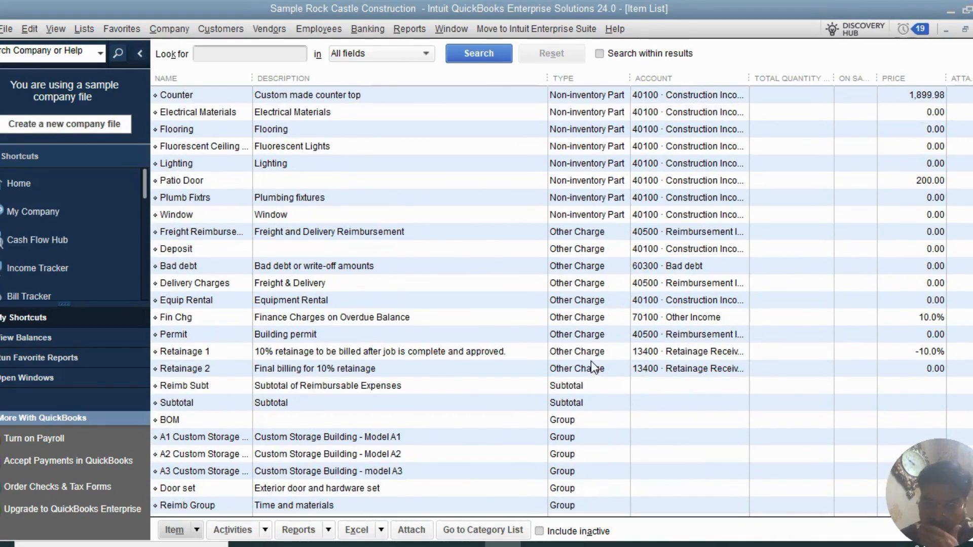
scroll(573, 405, "down", 2)
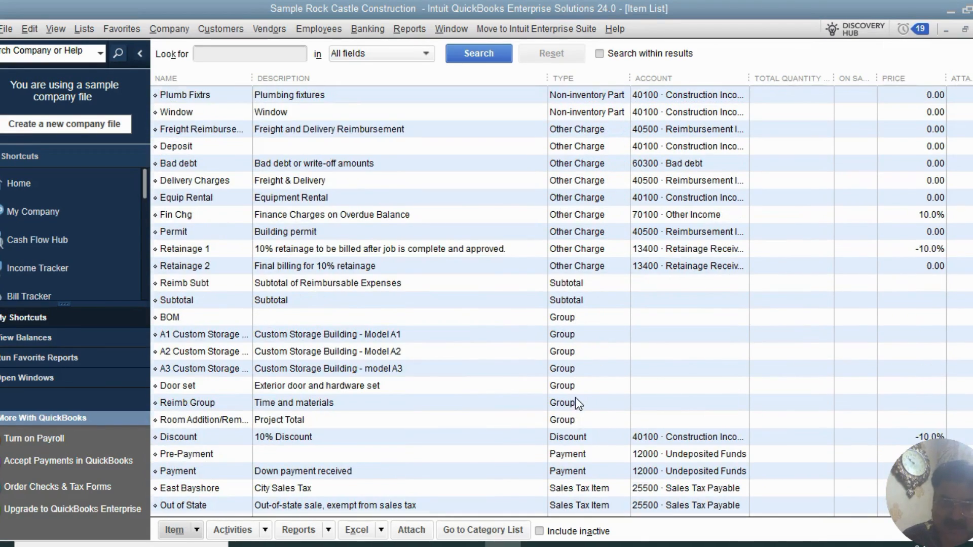
scroll(576, 397, "down", 1)
scroll(554, 352, "up", 9)
scroll(545, 319, "up", 7)
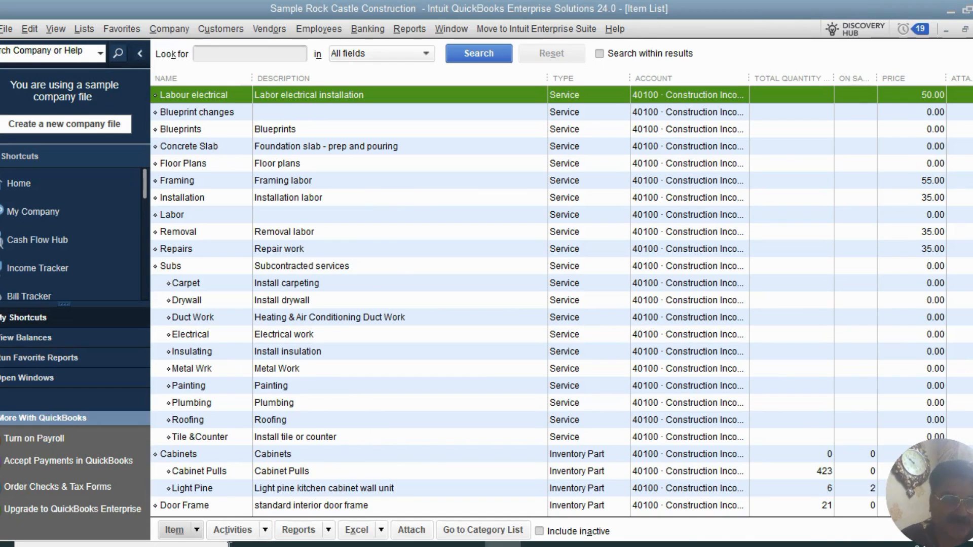
- Start a new item of type Service in the Item List and name it "Labour"
left_click(196, 530)
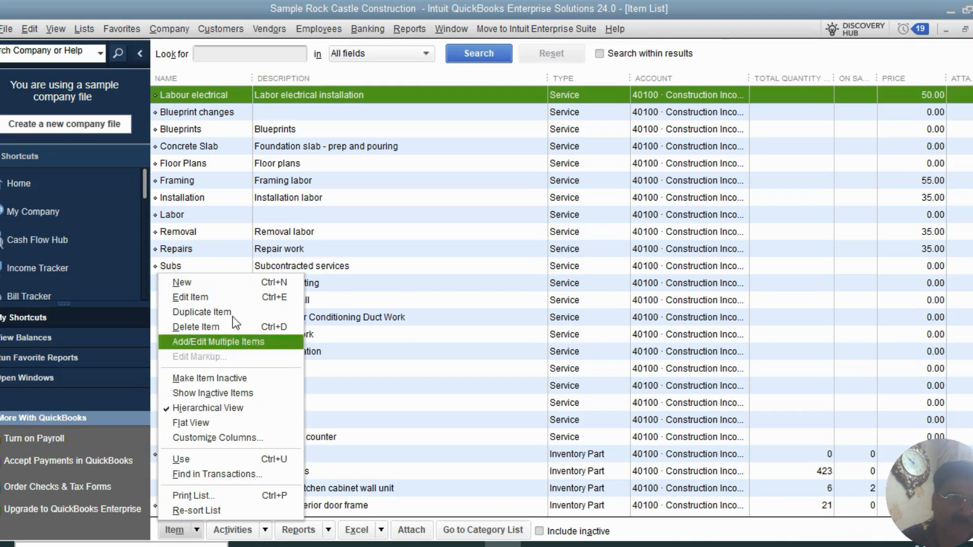
key("Escape")
key("ctrl+n")
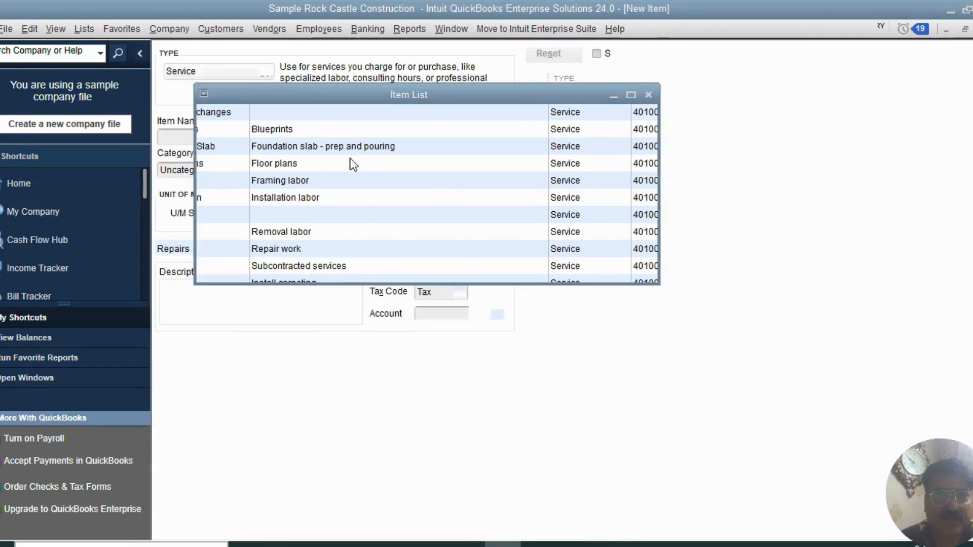
left_click(218, 69)
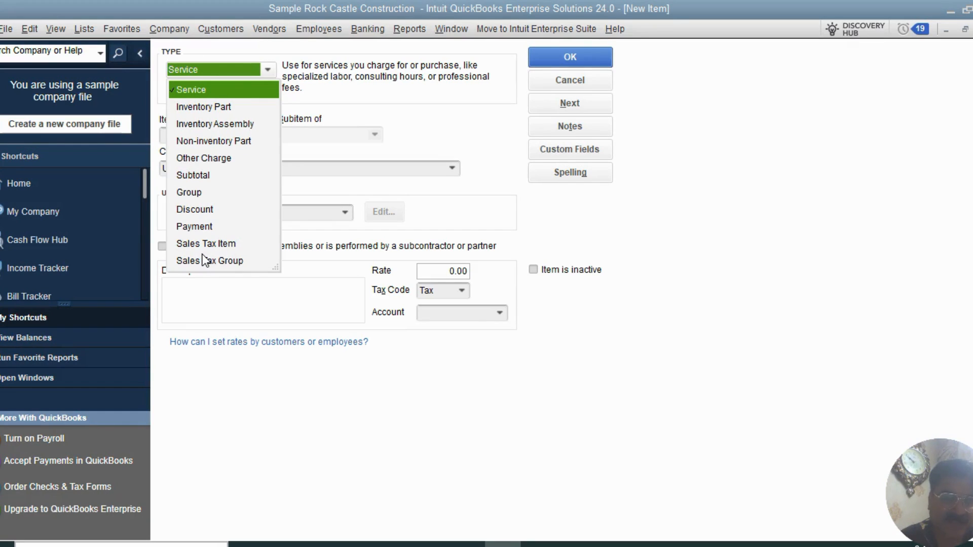
left_click(203, 90)
left_click(216, 135)
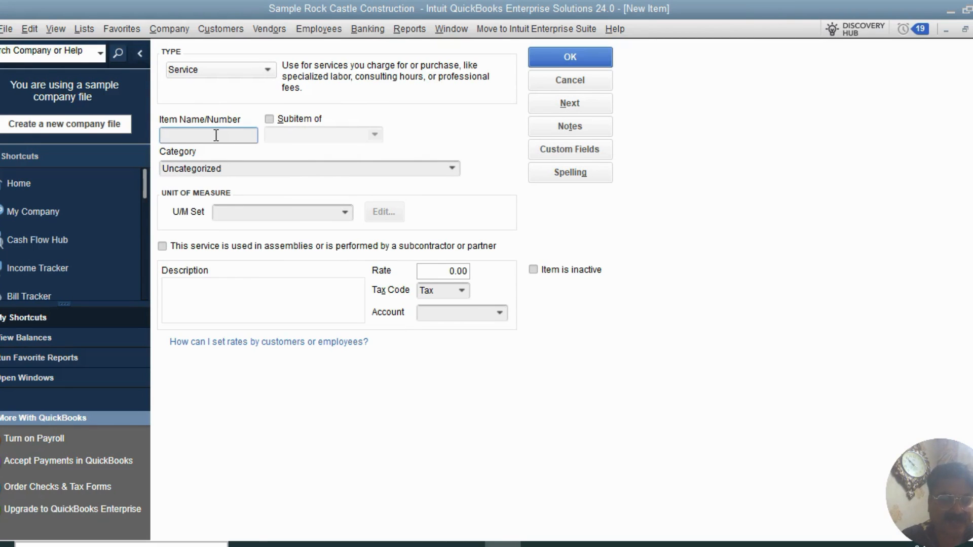
type("Labour")
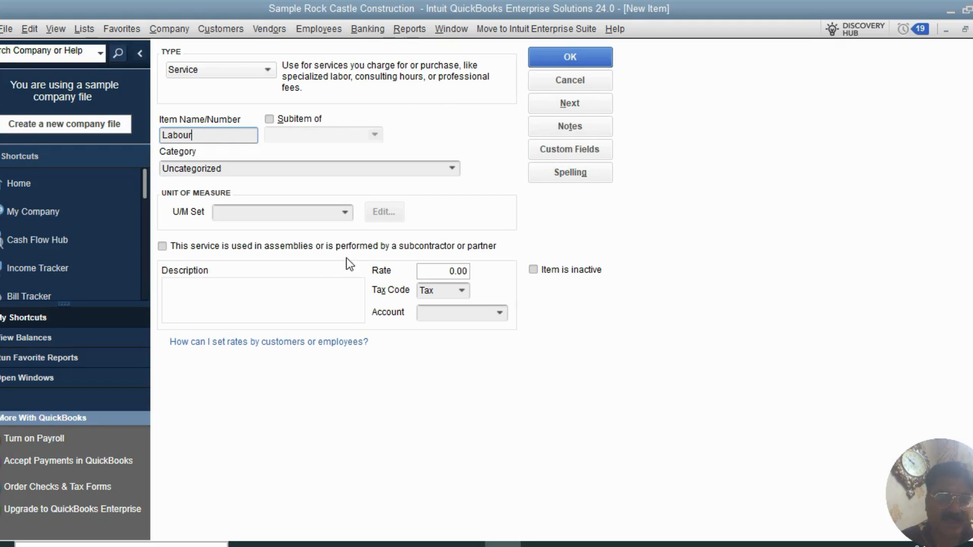
- Enter "wiring installation" as the description of the new Labour service item
left_click(305, 287)
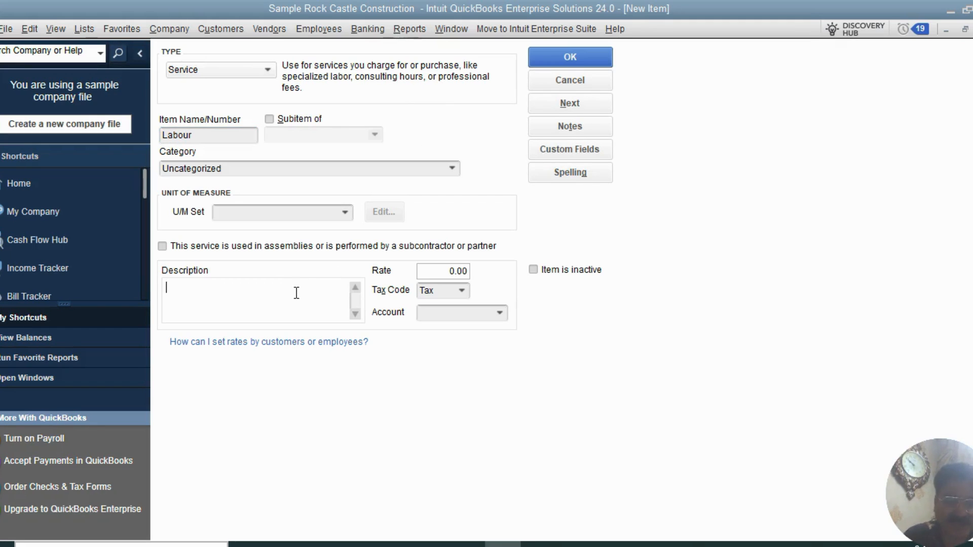
type("wiring ")
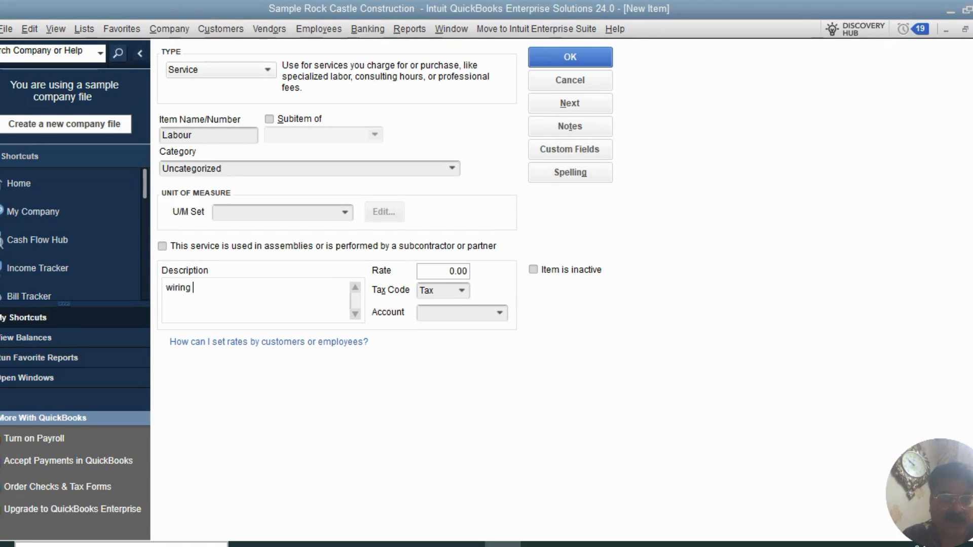
type("installation")
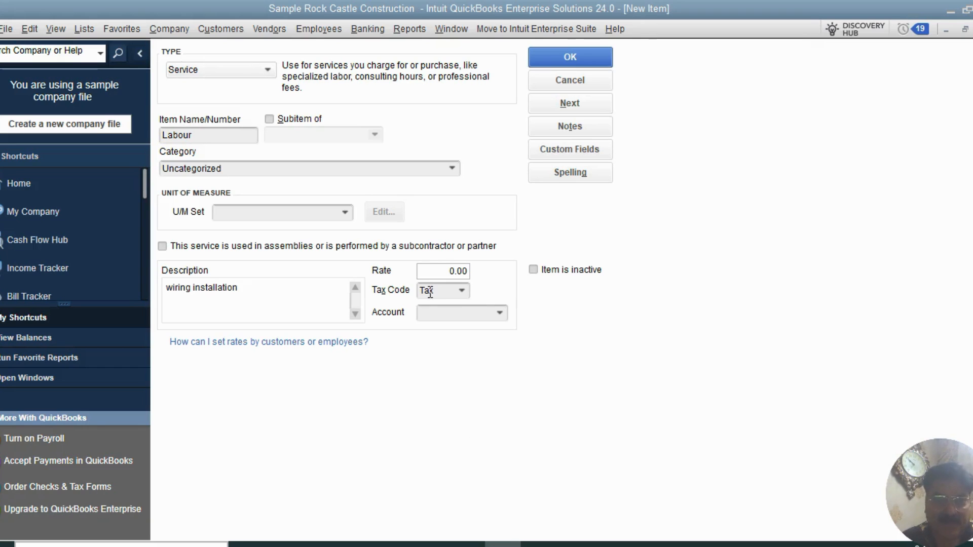
left_click(439, 267)
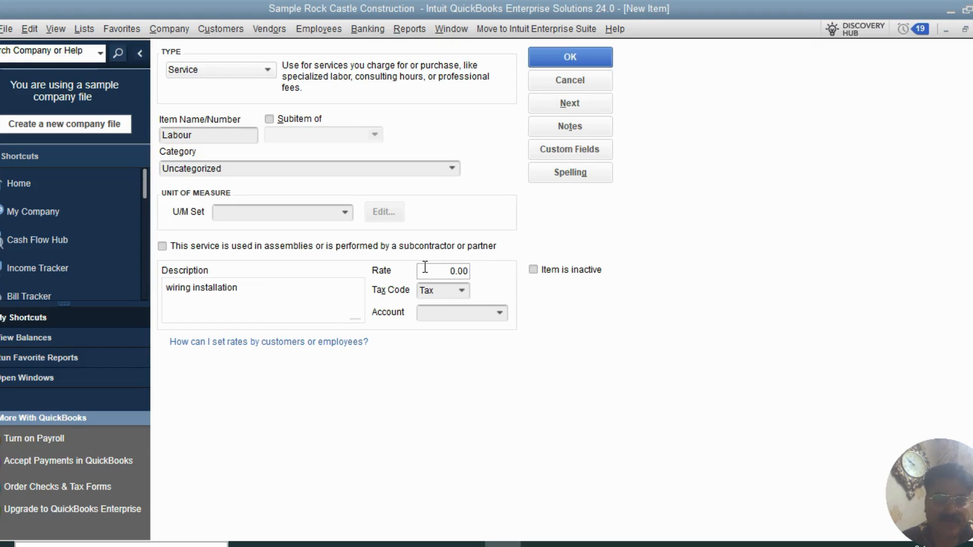
type("1")
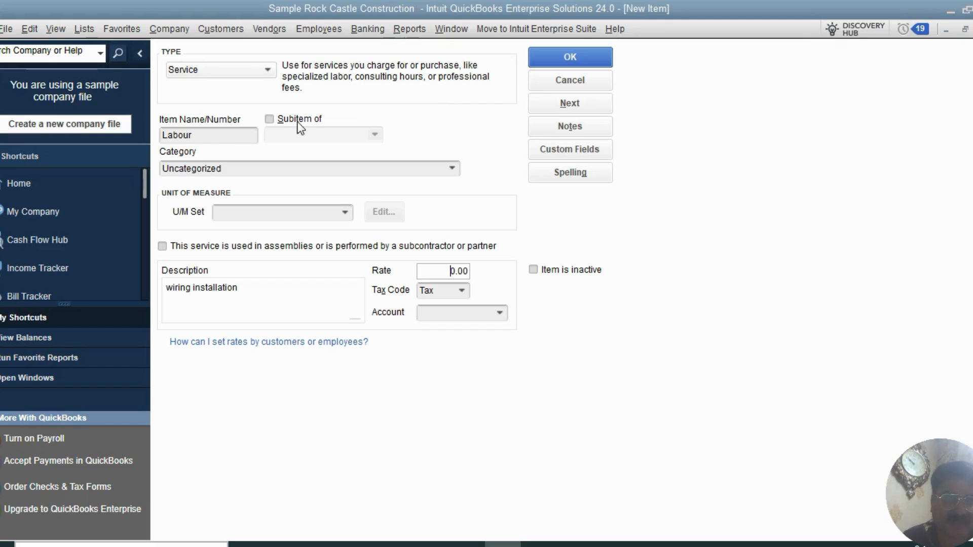
left_click(271, 120)
left_click(376, 136)
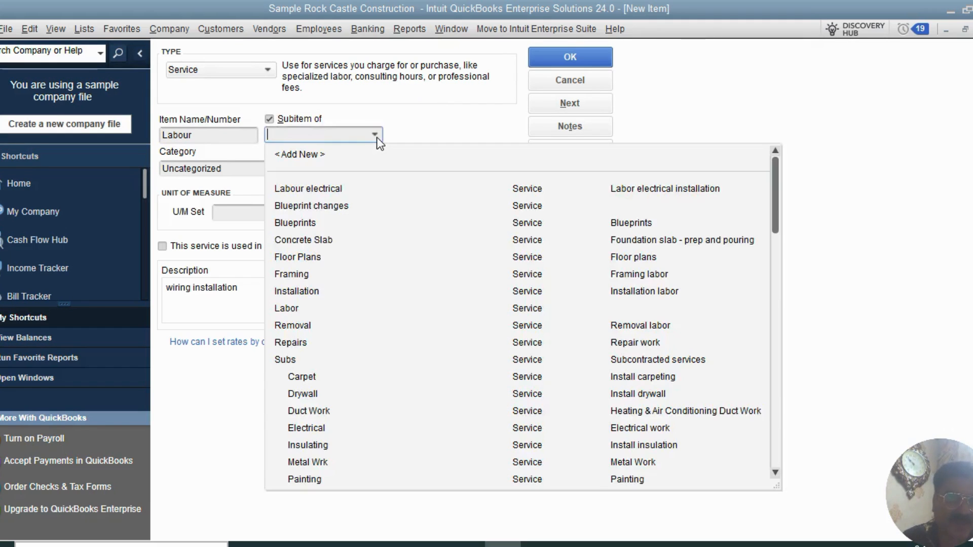
left_click(418, 102)
left_click(269, 119)
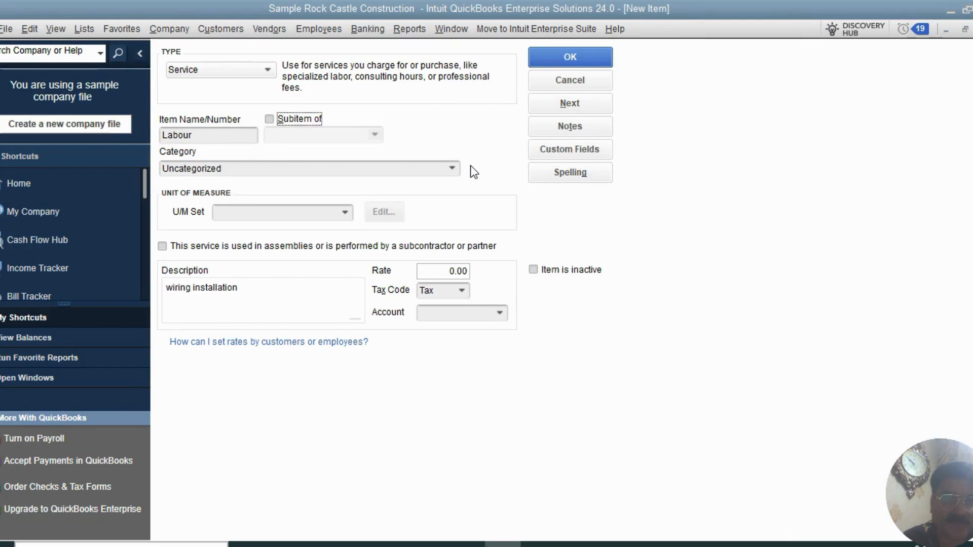
left_click(450, 168)
left_click(483, 138)
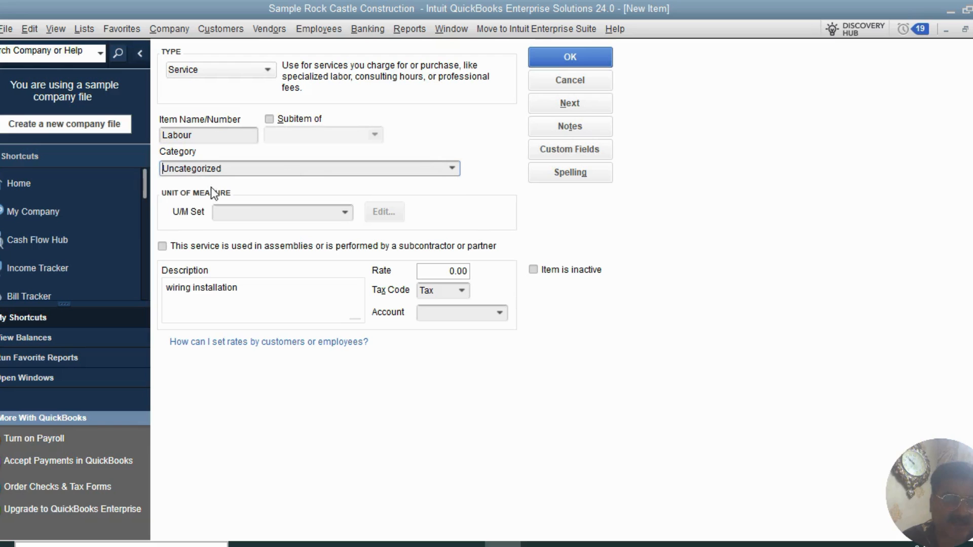
left_click(450, 167)
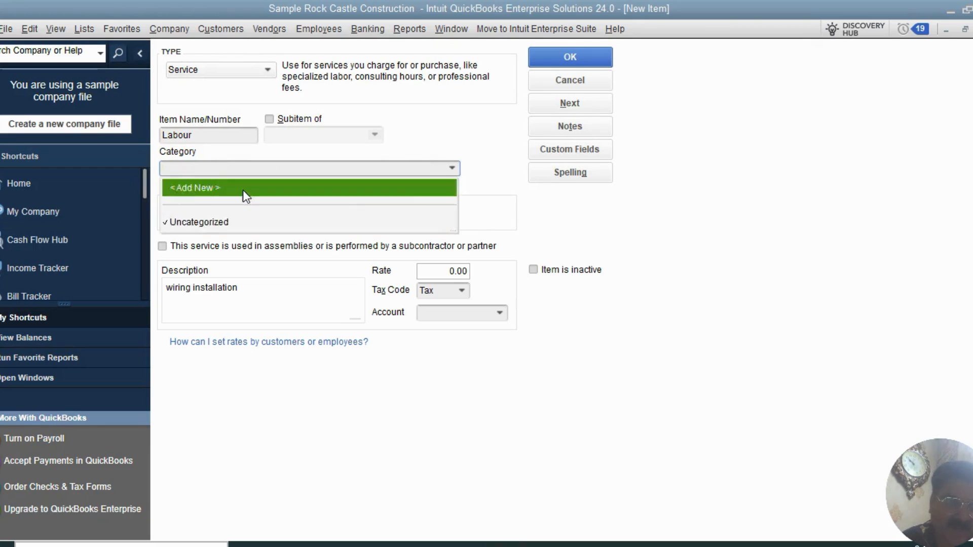
left_click(243, 188)
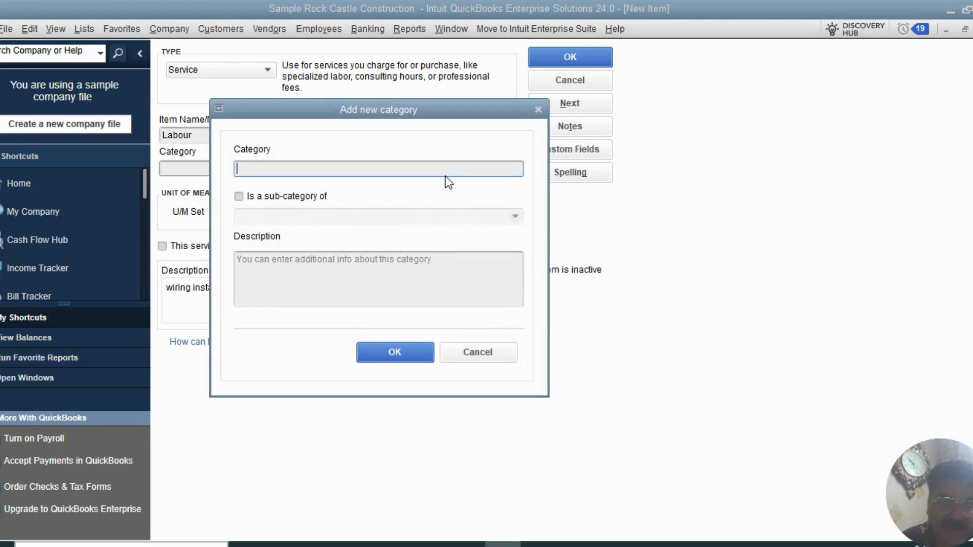
left_click(479, 353)
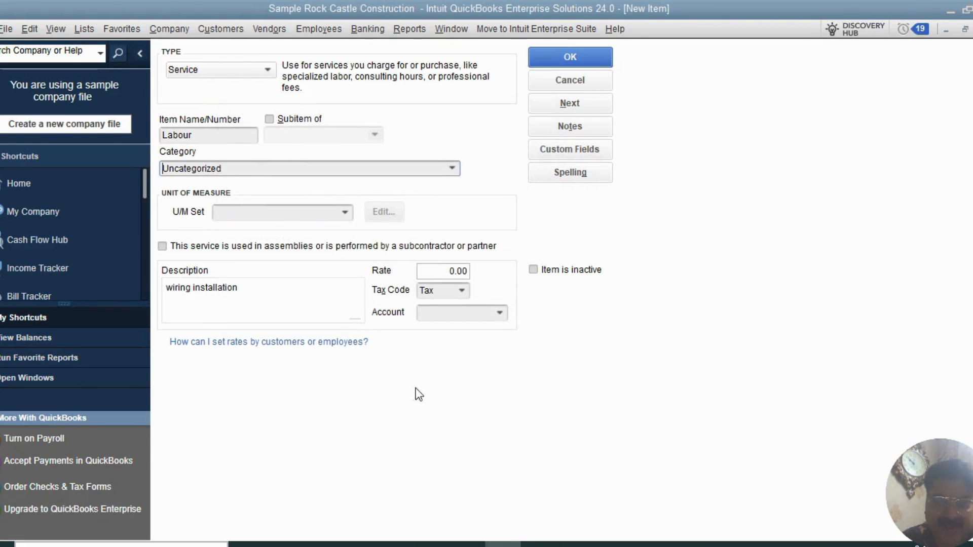
left_click(538, 274)
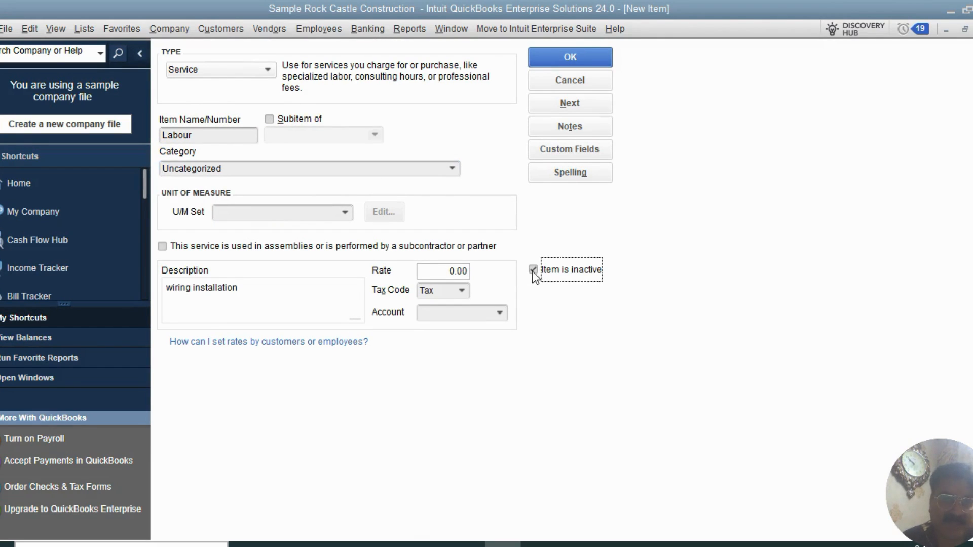
left_click(533, 271)
- Assign the account 60130 Repairs and Maintenance, under Automobile, to the Labour item and save the item
left_click(542, 64)
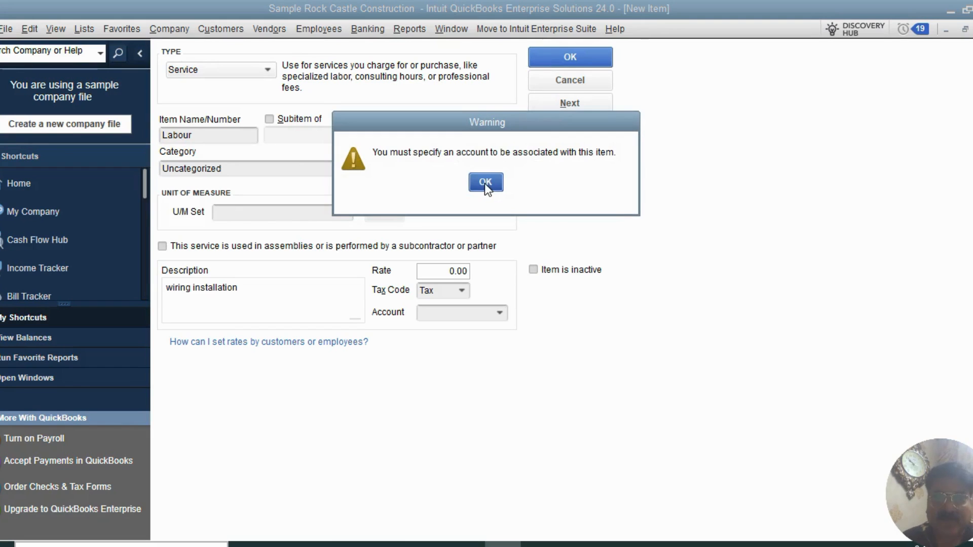
left_click(484, 182)
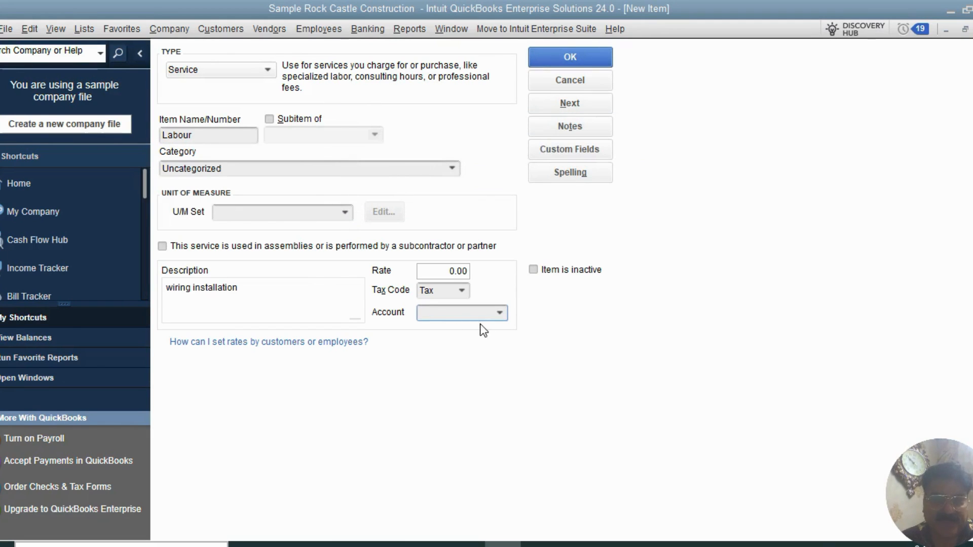
left_click(502, 314)
scroll(582, 481, "down", 2)
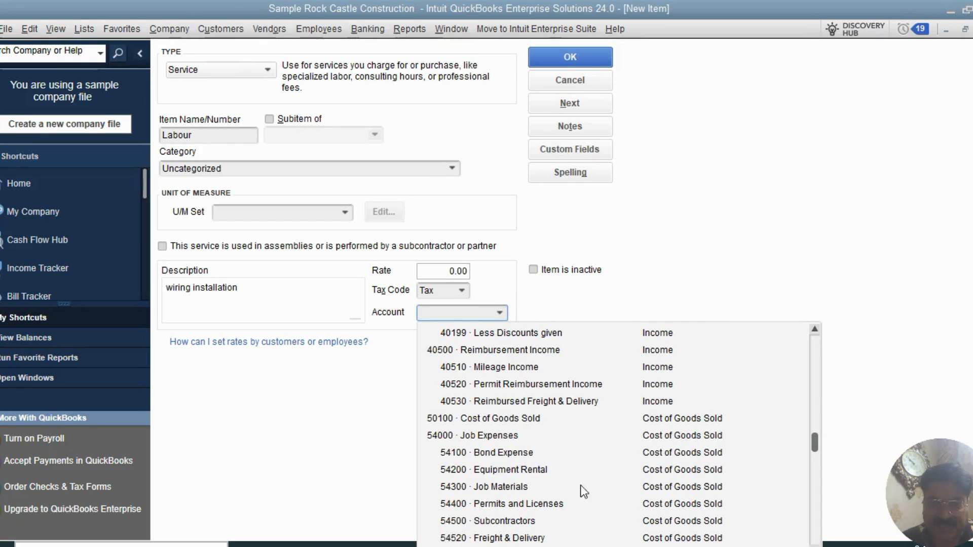
scroll(584, 491, "down", 4)
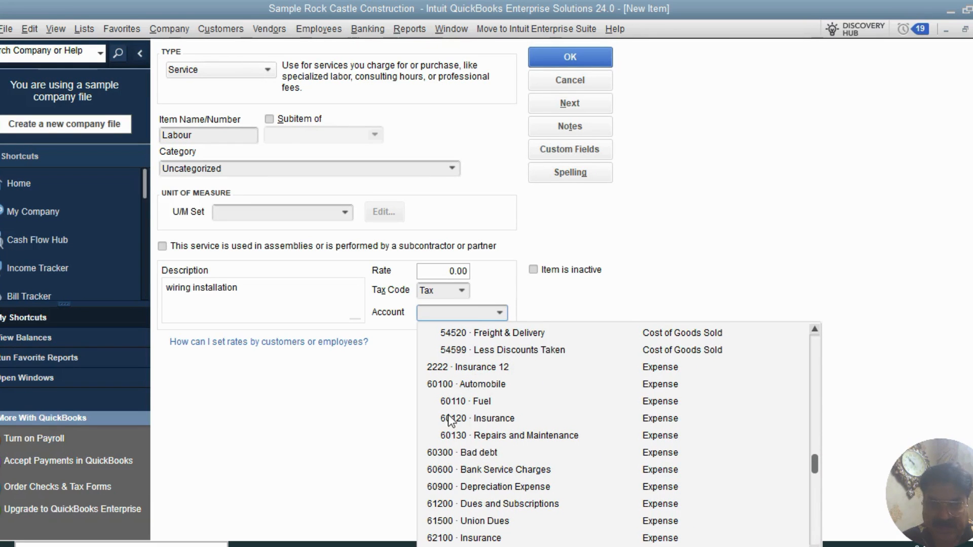
left_click(494, 439)
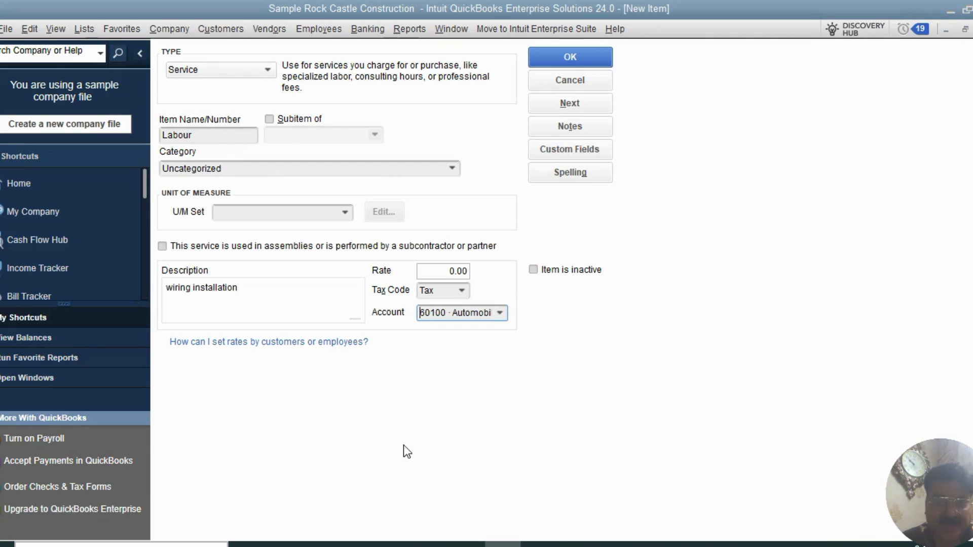
left_click(588, 56)
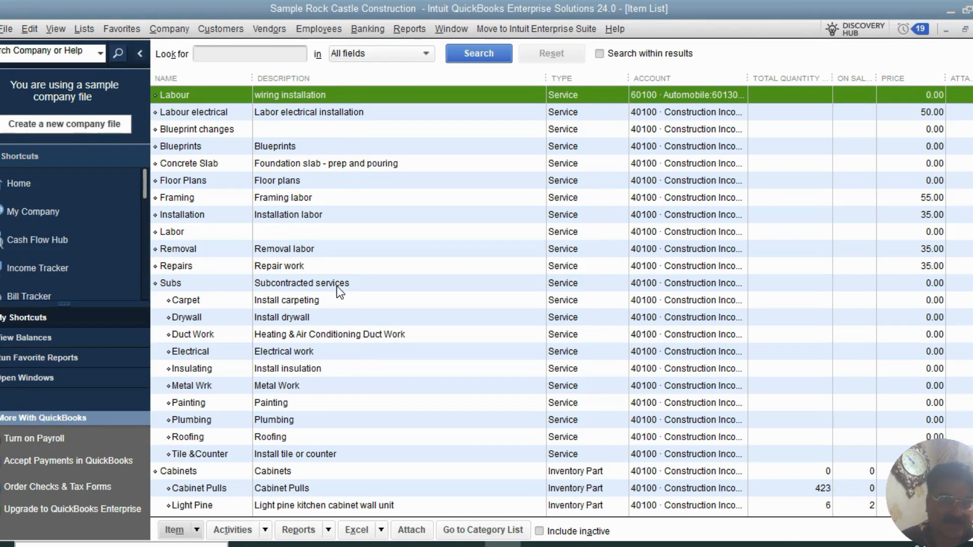
- Edit the Labour item with the description "wiring installation", mark it as inactive and save the change
scroll(364, 425, "down", 2)
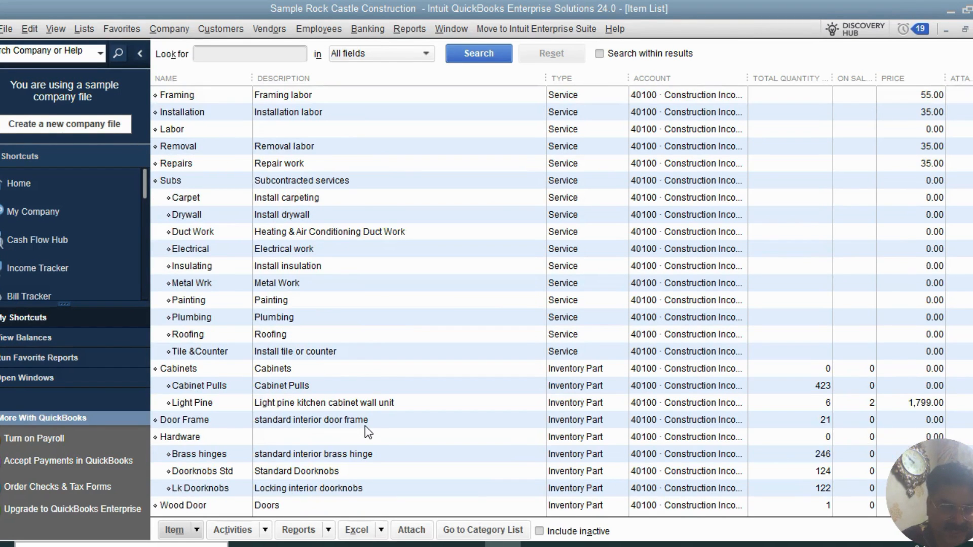
scroll(365, 430, "down", 3)
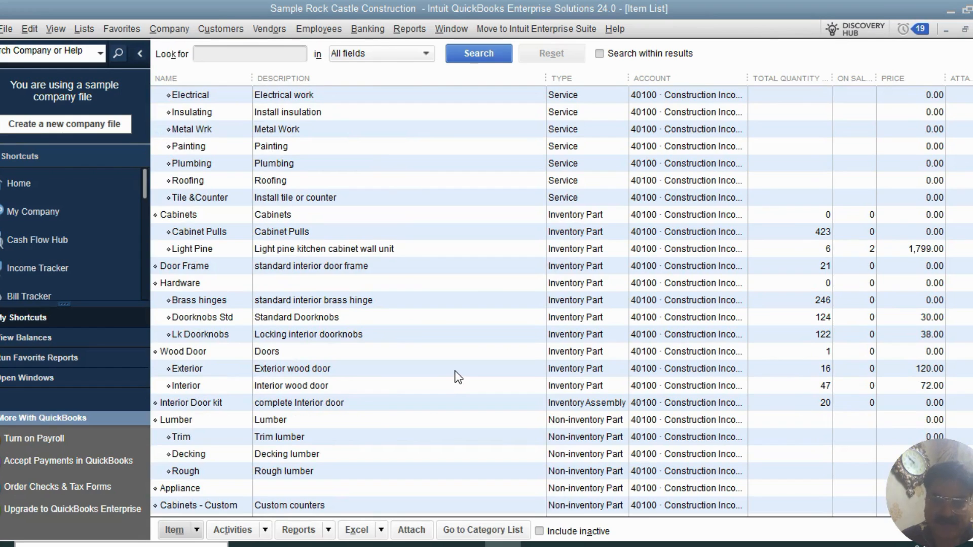
scroll(458, 378, "up", 5)
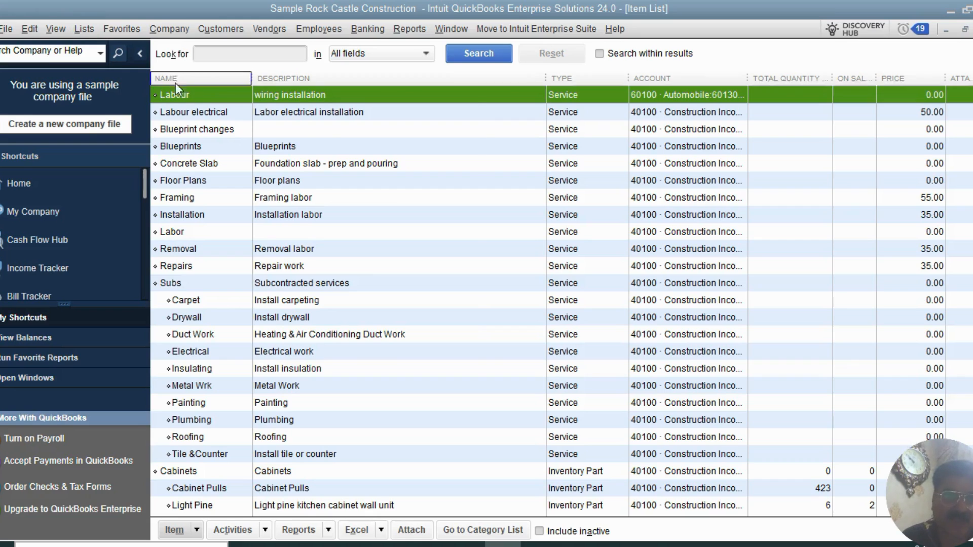
right_click(295, 94)
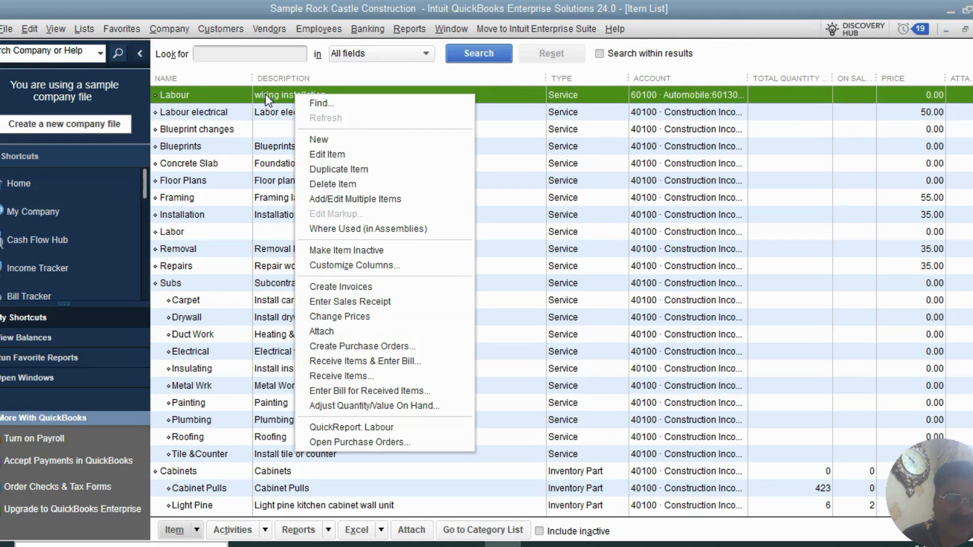
left_click(334, 153)
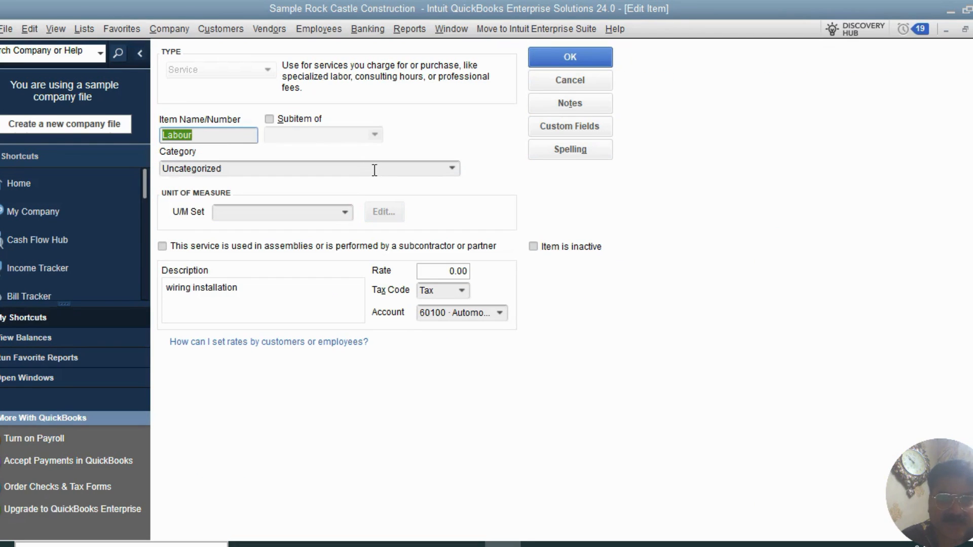
left_click(533, 247)
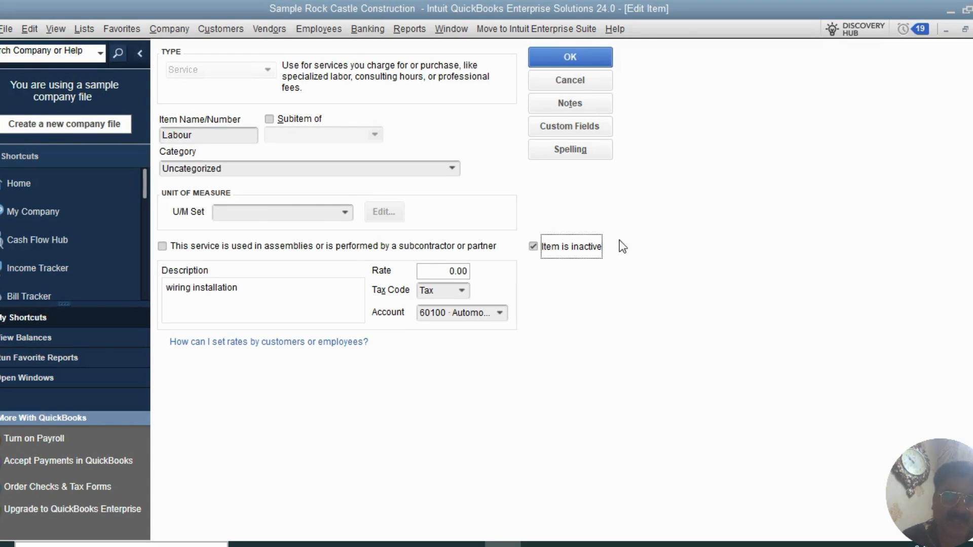
left_click(563, 58)
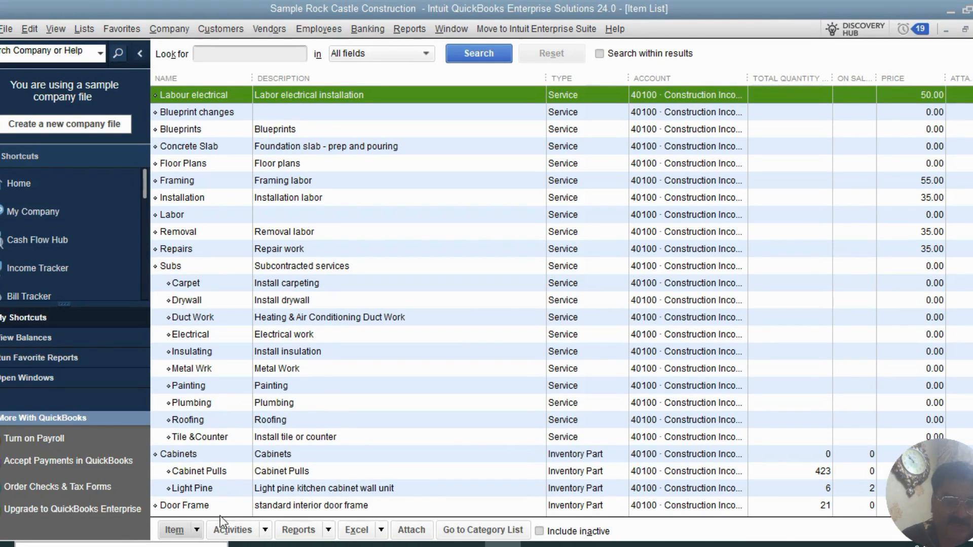
left_click(201, 536)
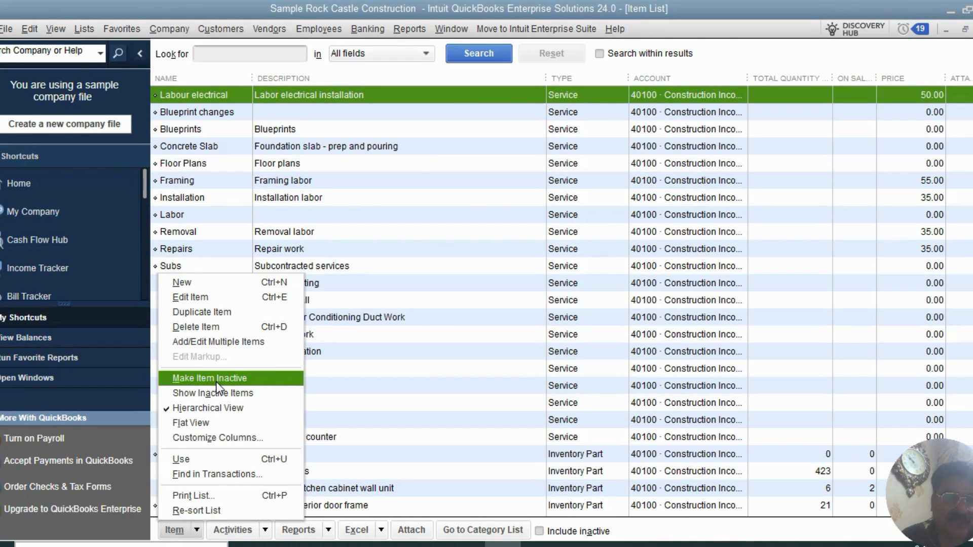
left_click(747, 53)
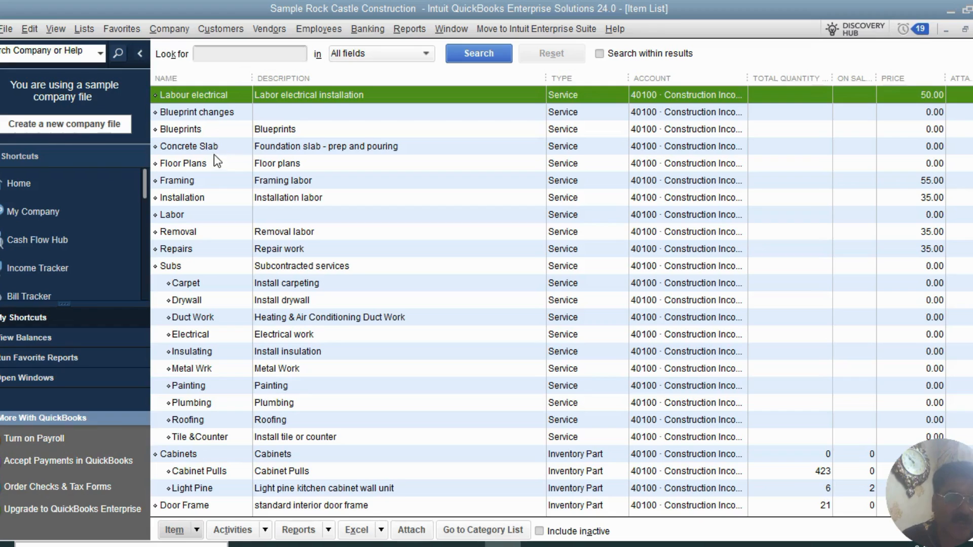
- Open the Customer Type List from the customer and vendor profile lists
left_click(79, 29)
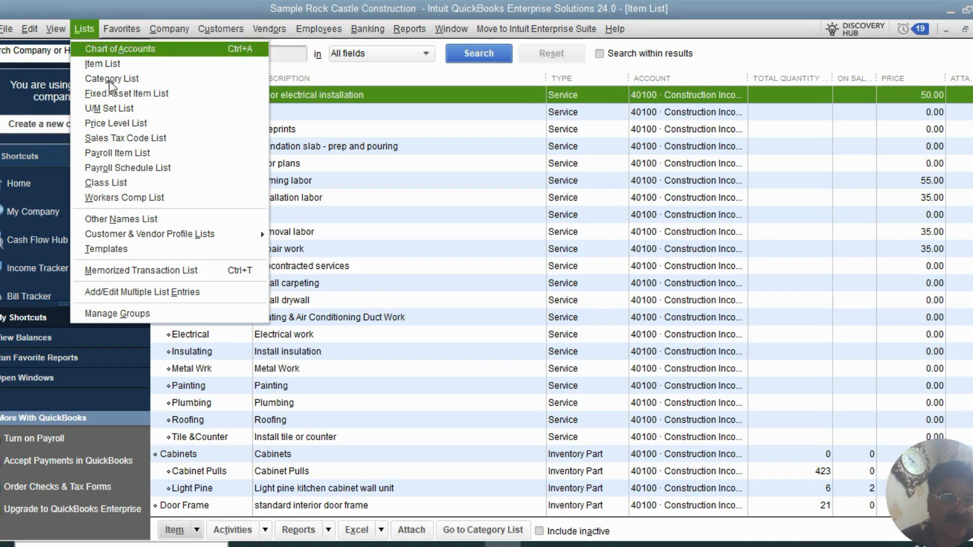
mouse_move(130, 235)
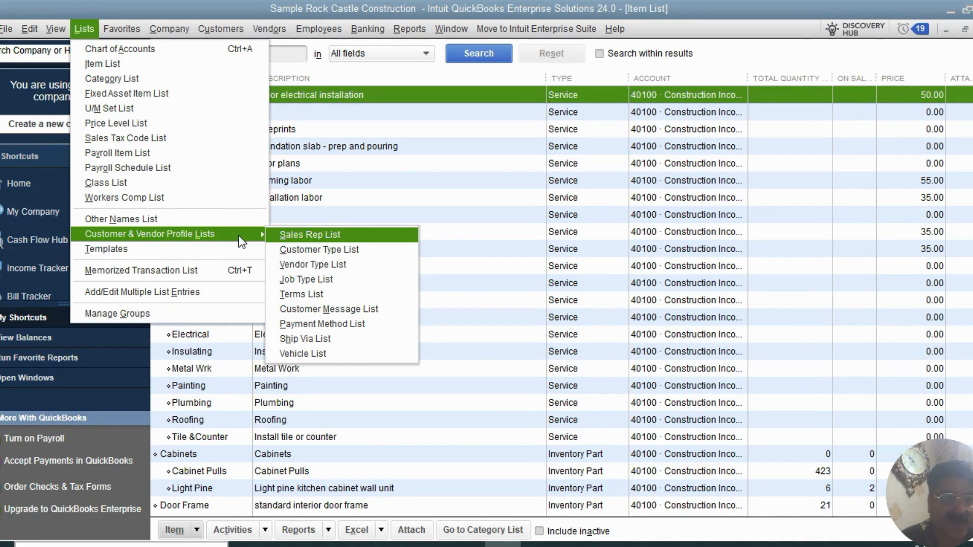
left_click(311, 249)
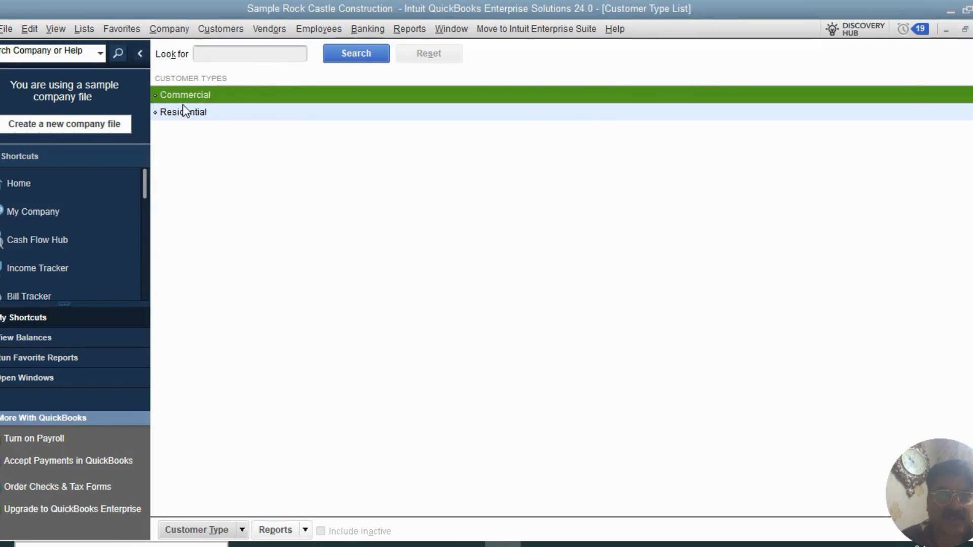
- Open the Customer Center and start a new customer record
left_click(232, 29)
left_click(241, 48)
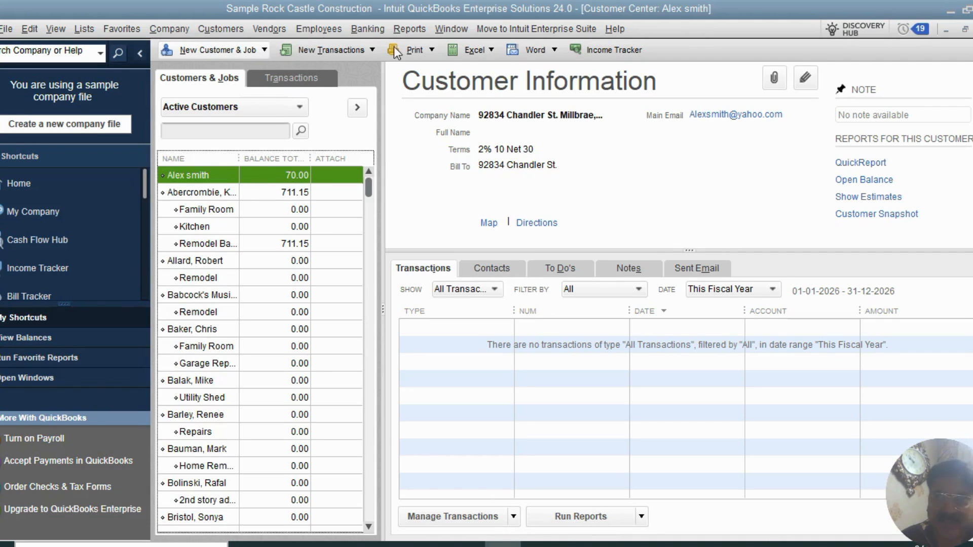
left_click(962, 30)
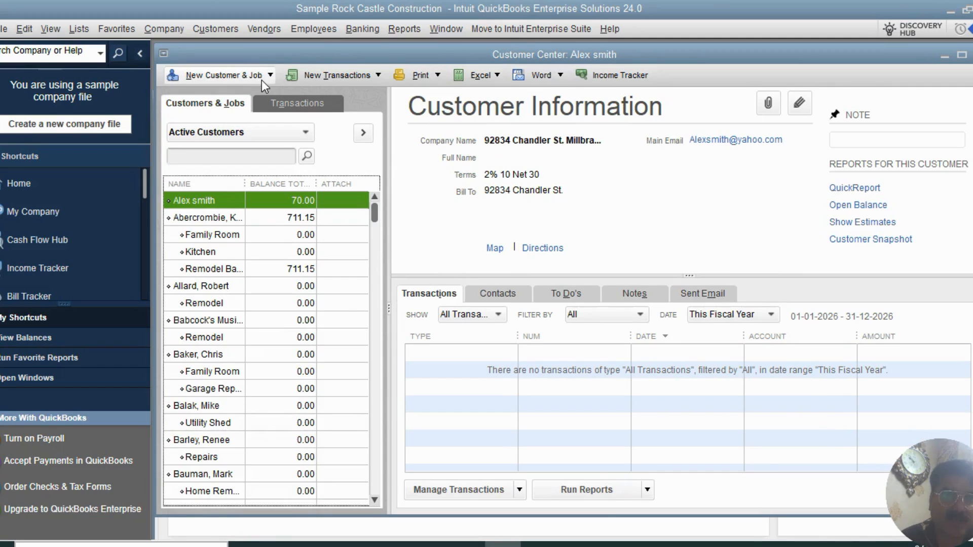
left_click(271, 76)
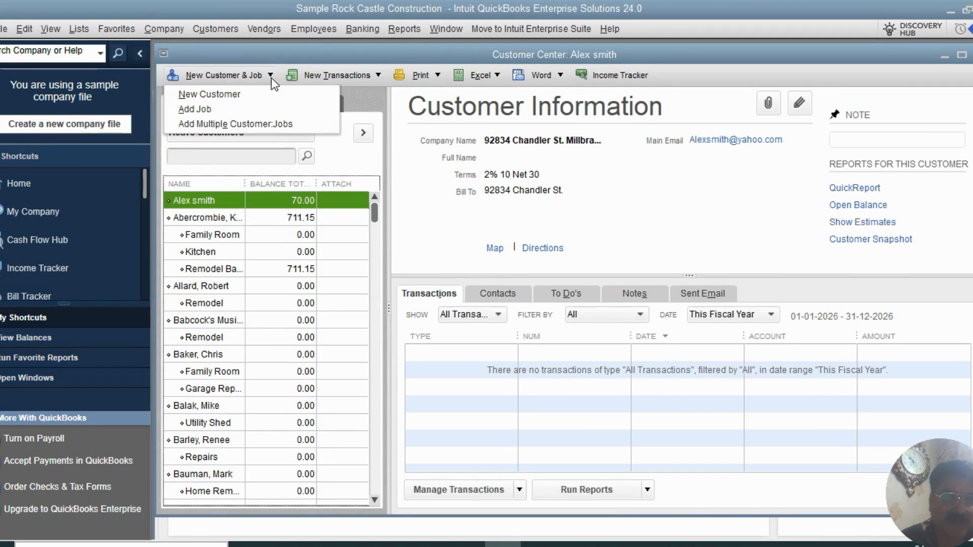
left_click(219, 99)
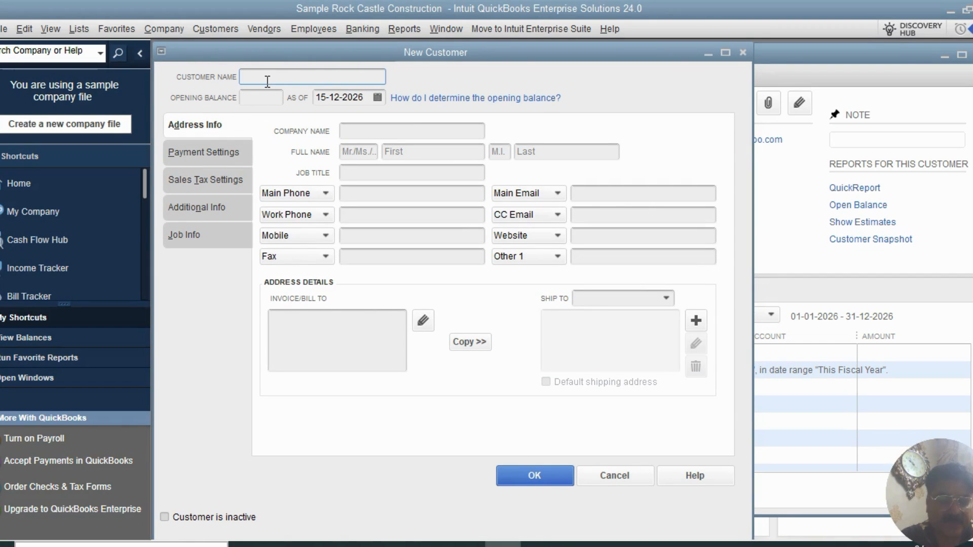
- Enter the customer's name and an opening balance of 10000 in the new customer record
type("Greg ")
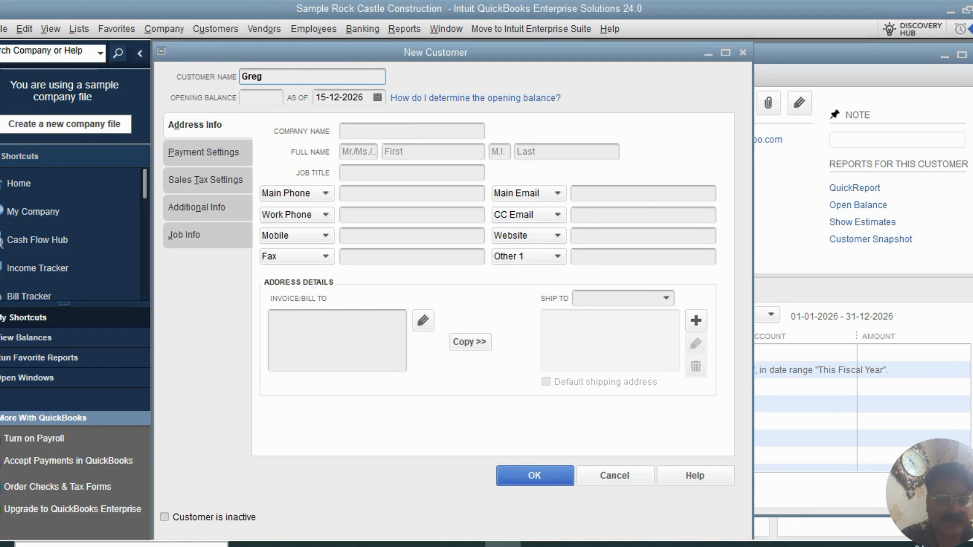
type("new")
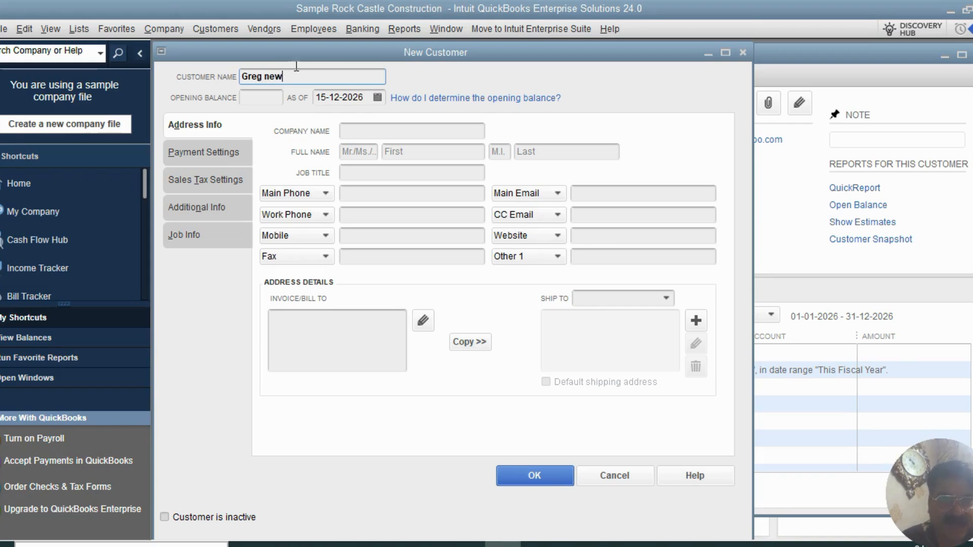
left_click(274, 97)
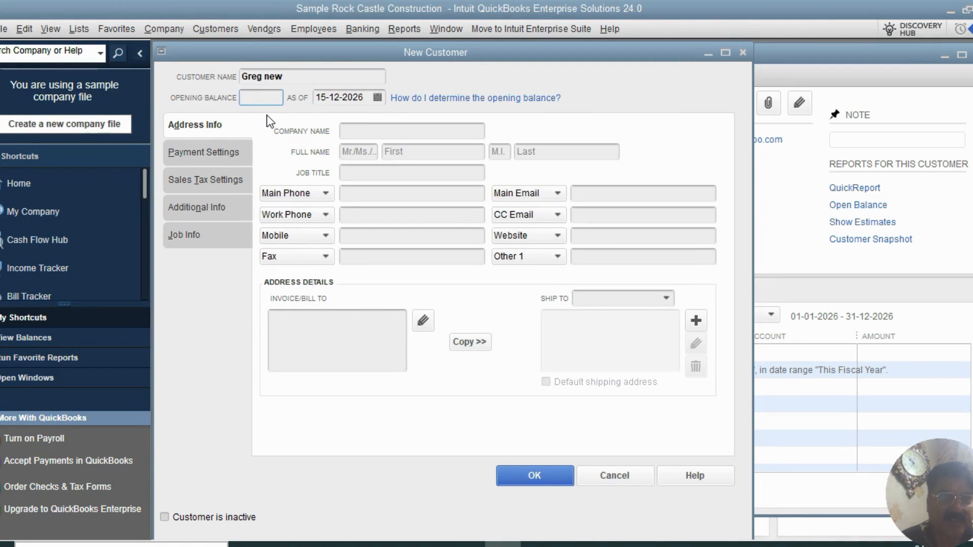
type("1000")
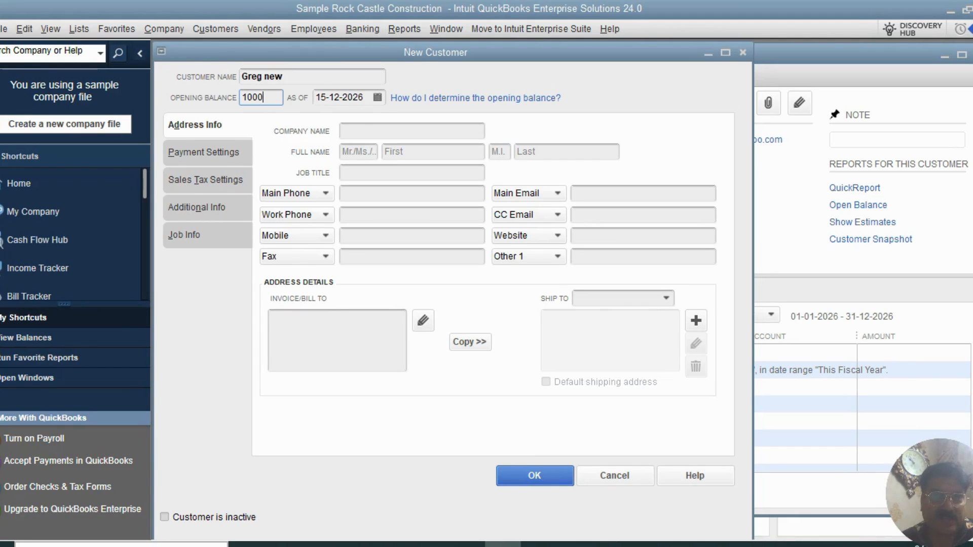
type("0")
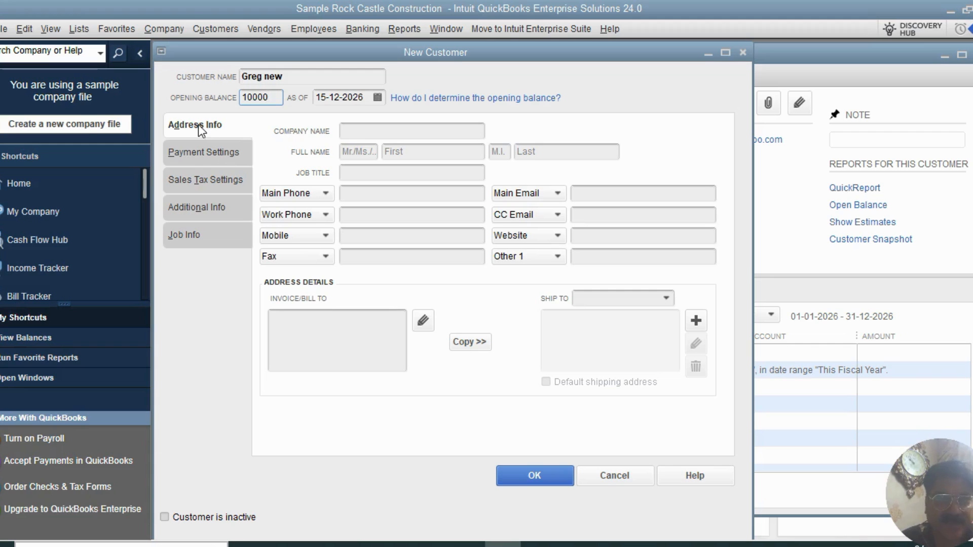
- Copy the customer name into the company name of the address information
left_click(381, 134)
left_click_drag(292, 79, 176, 75)
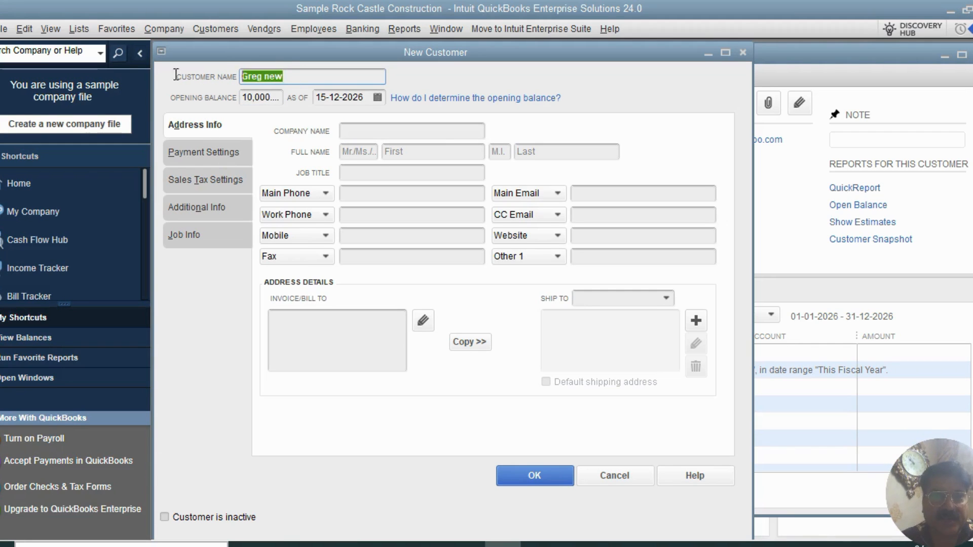
key("ctrl+c")
left_click(431, 133)
key("ctrl+v")
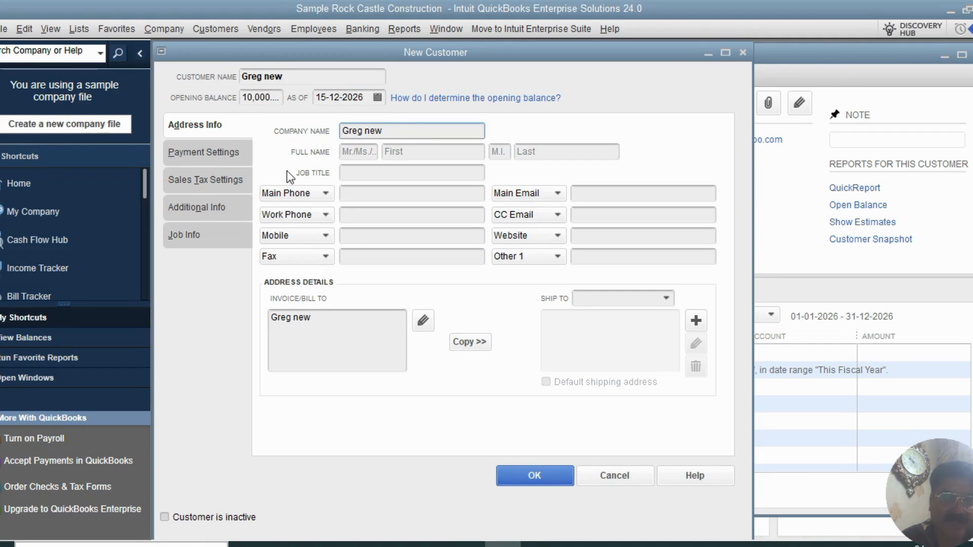
- Review the preferred payment methods in the customer's payment settings and try to allow online payment by credit card
left_click(186, 153)
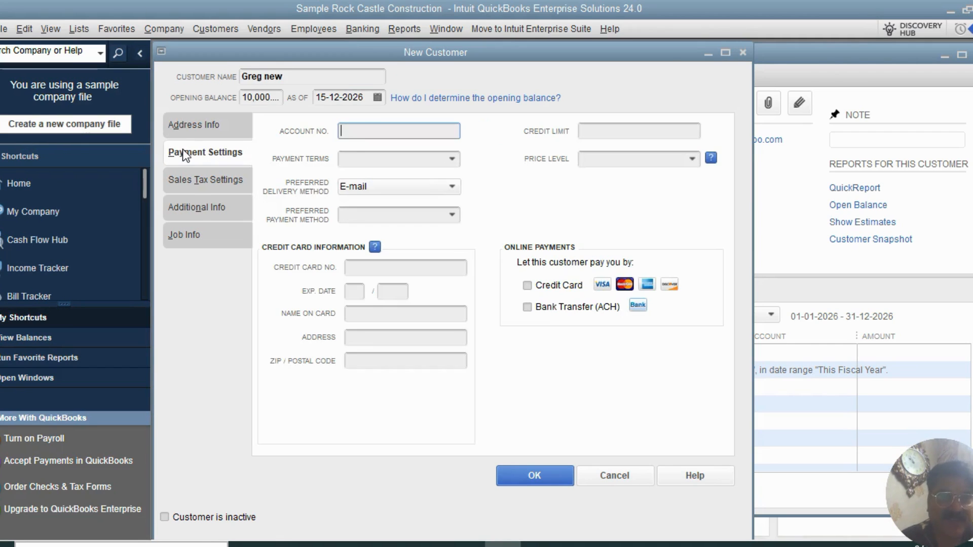
left_click(360, 130)
left_click(449, 187)
left_click(457, 213)
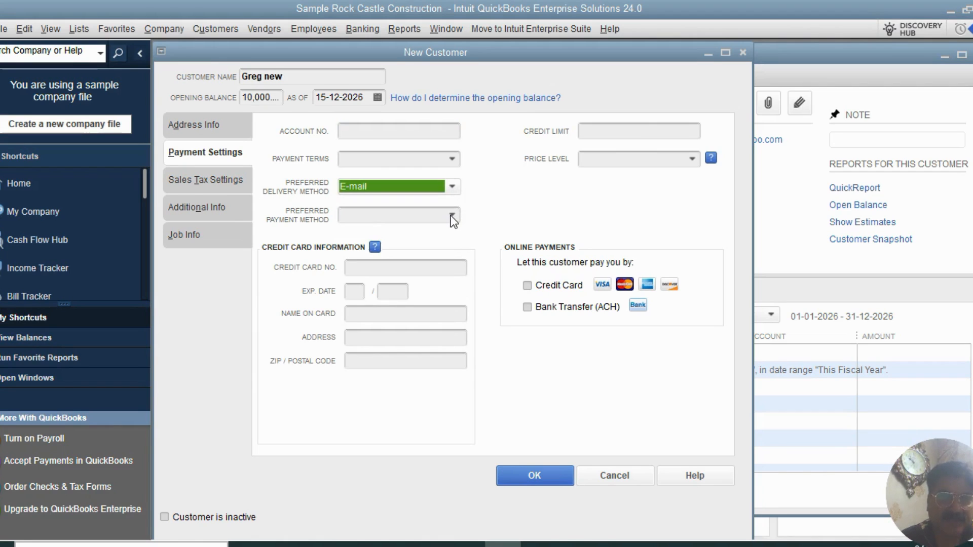
left_click(451, 216)
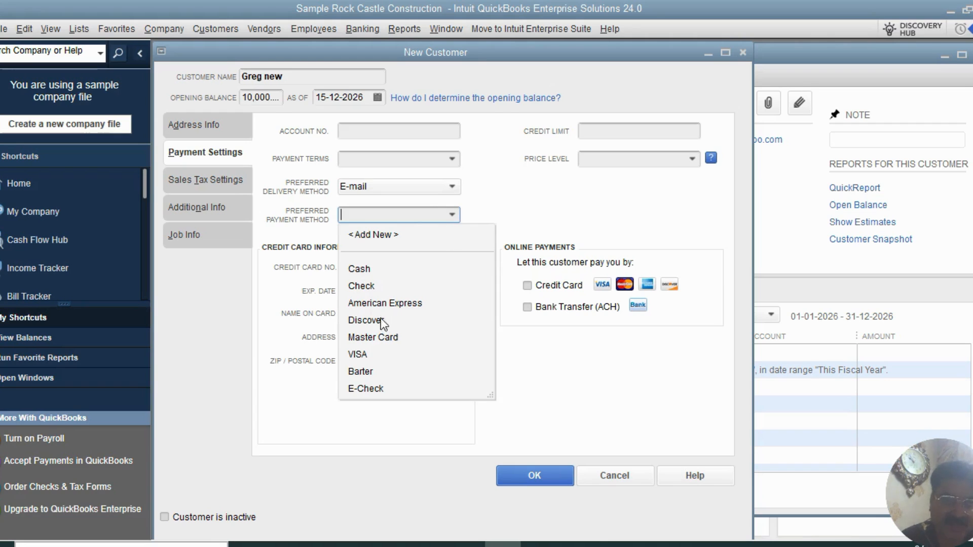
left_click(296, 264)
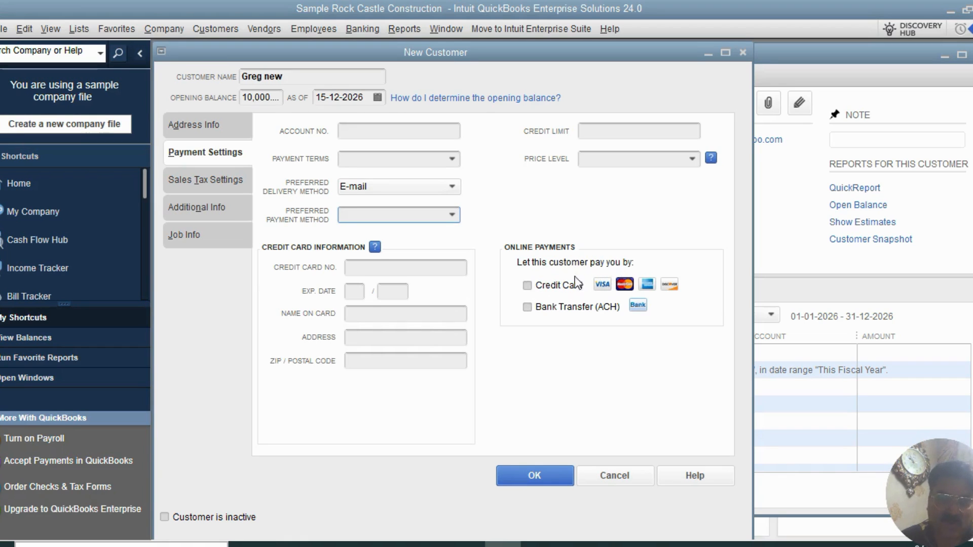
left_click(528, 287)
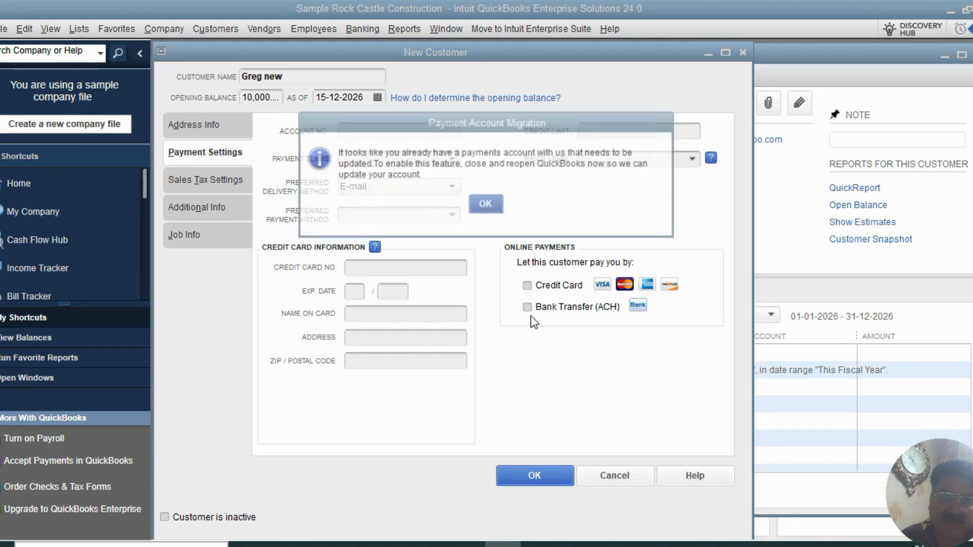
left_click(485, 204)
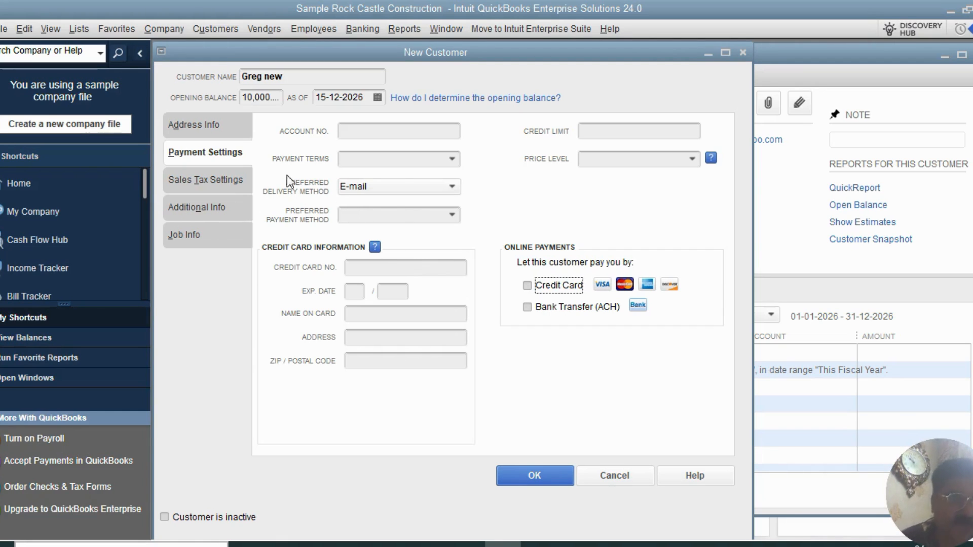
- Review the available tax codes in the new customer's sales tax settings
left_click(198, 184)
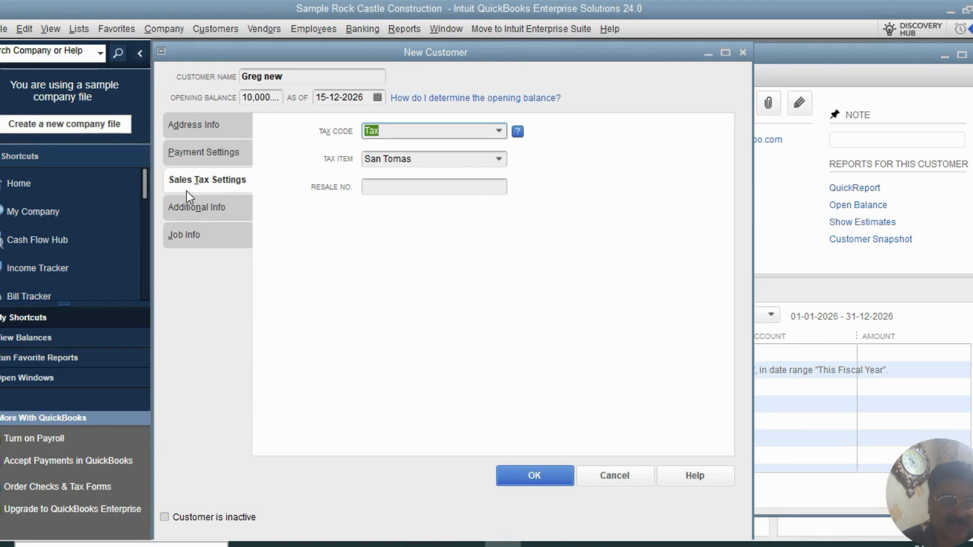
left_click(499, 130)
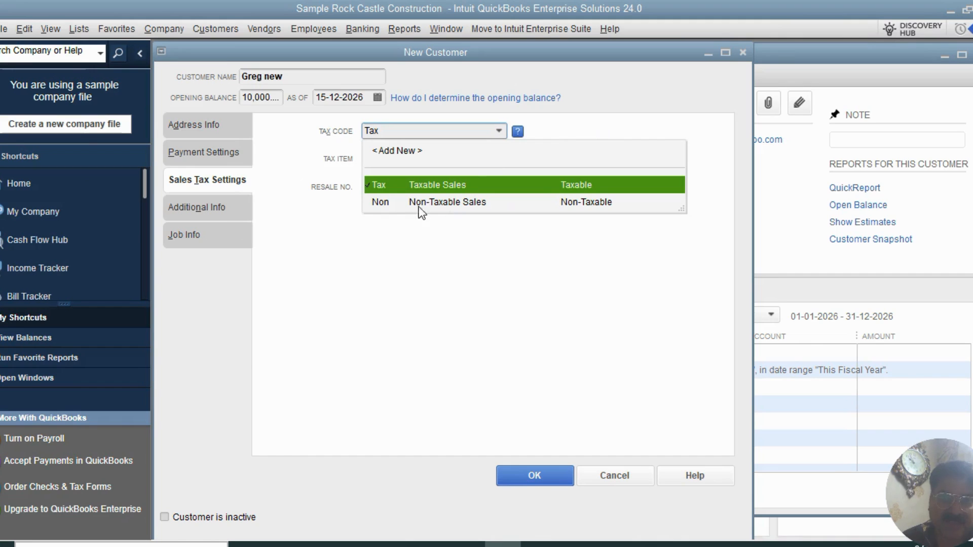
left_click(366, 232)
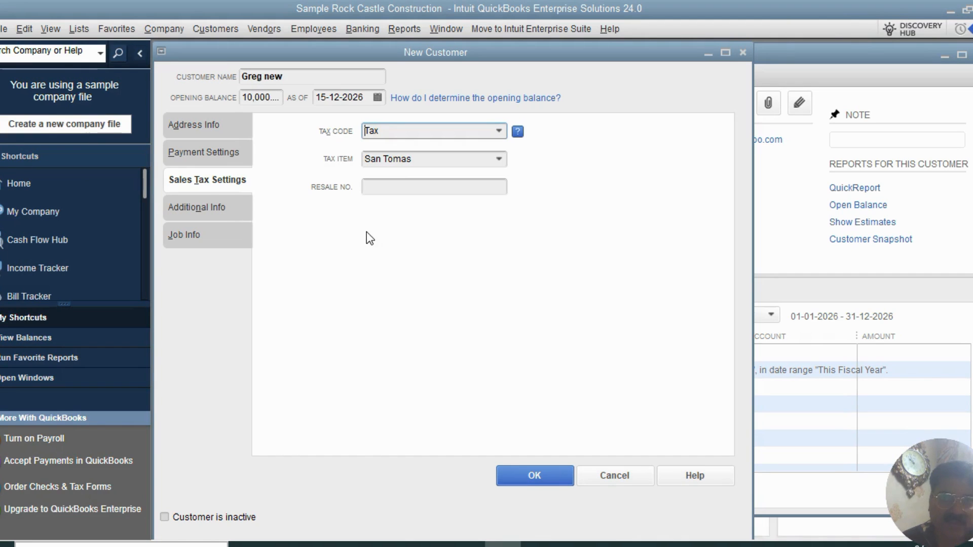
- Set the new customer's type to Commercial in the additional information
left_click(205, 208)
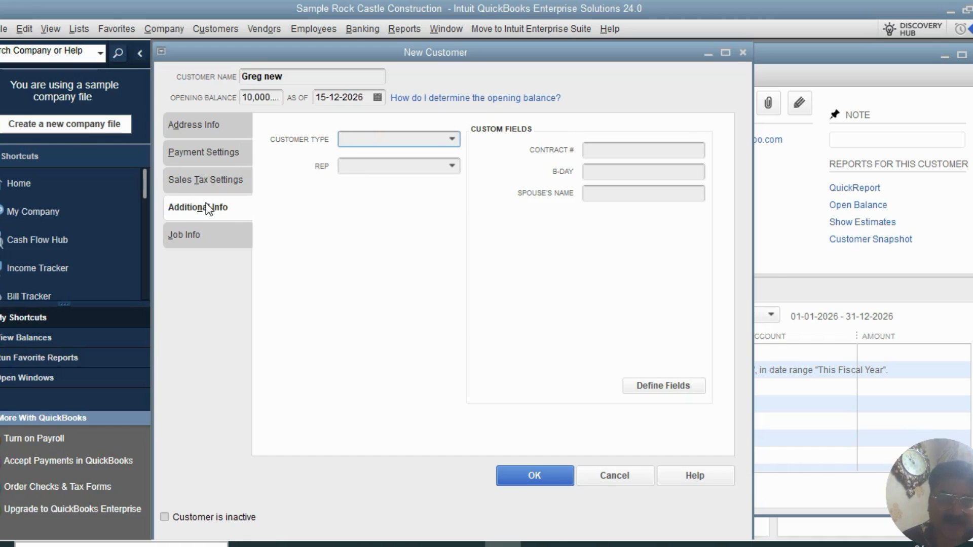
left_click(453, 140)
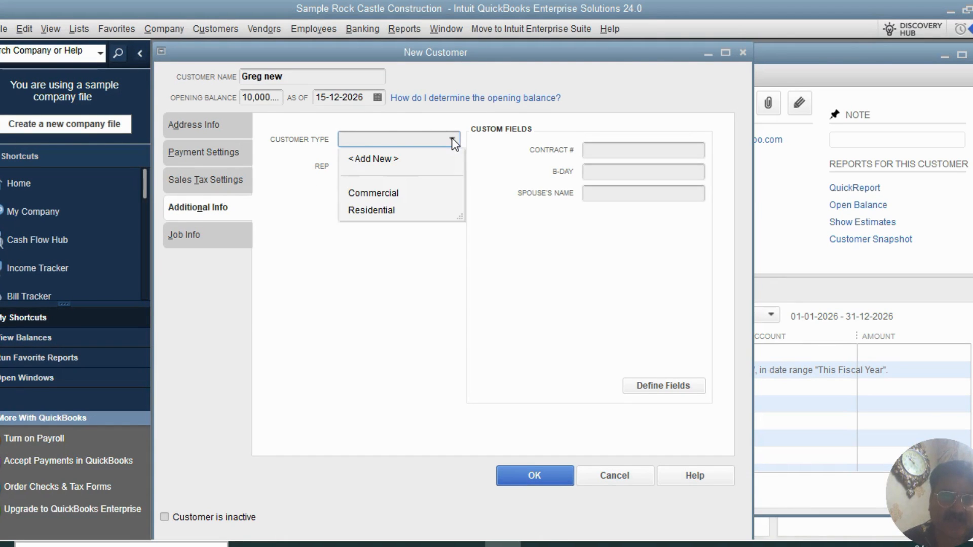
left_click(381, 193)
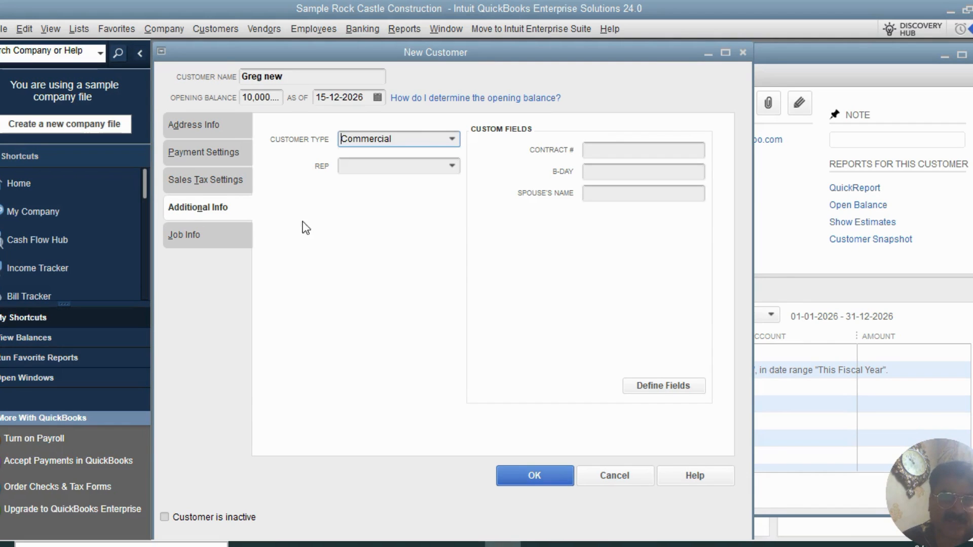
left_click(446, 142)
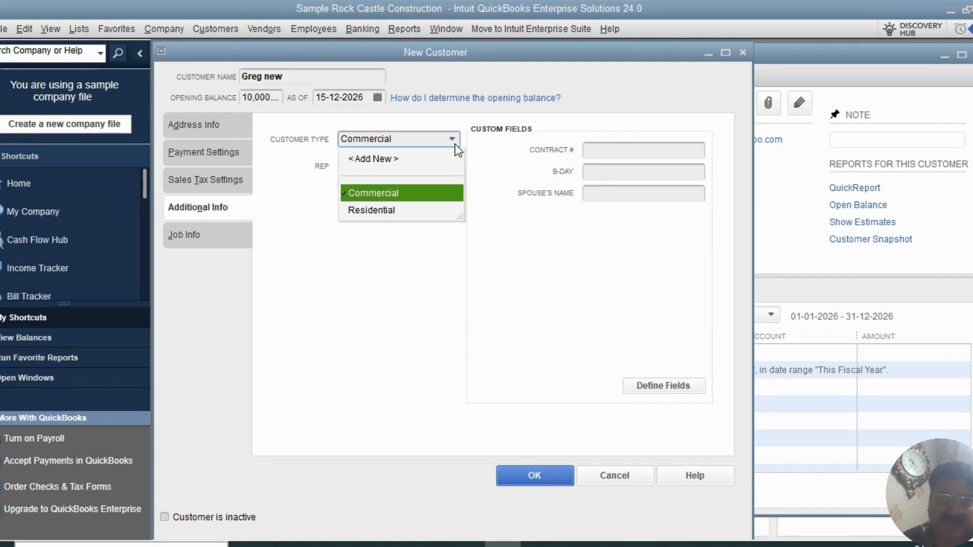
left_click(406, 161)
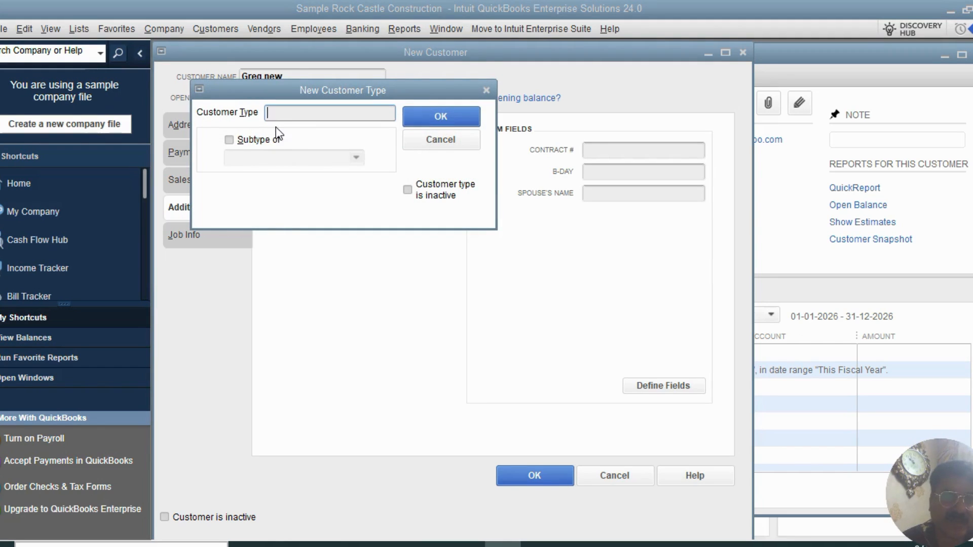
left_click(446, 140)
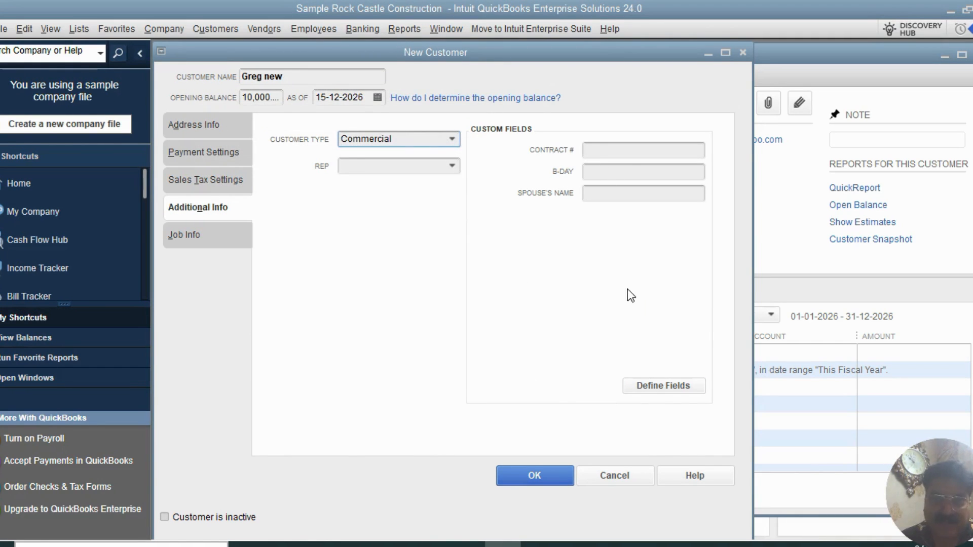
- Open the custom field setup for names and try to turn off the Contract # field for customers
left_click(651, 387)
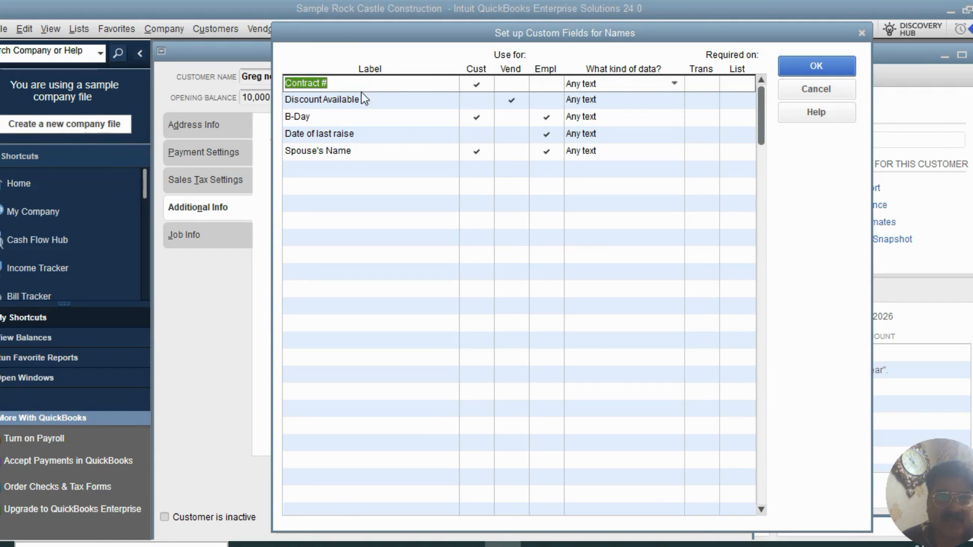
left_click(478, 153)
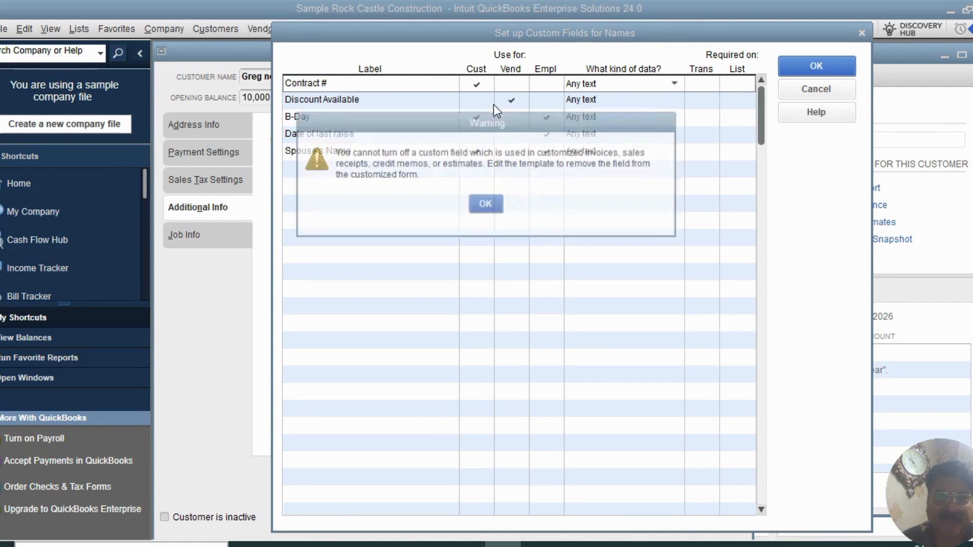
left_click(481, 207)
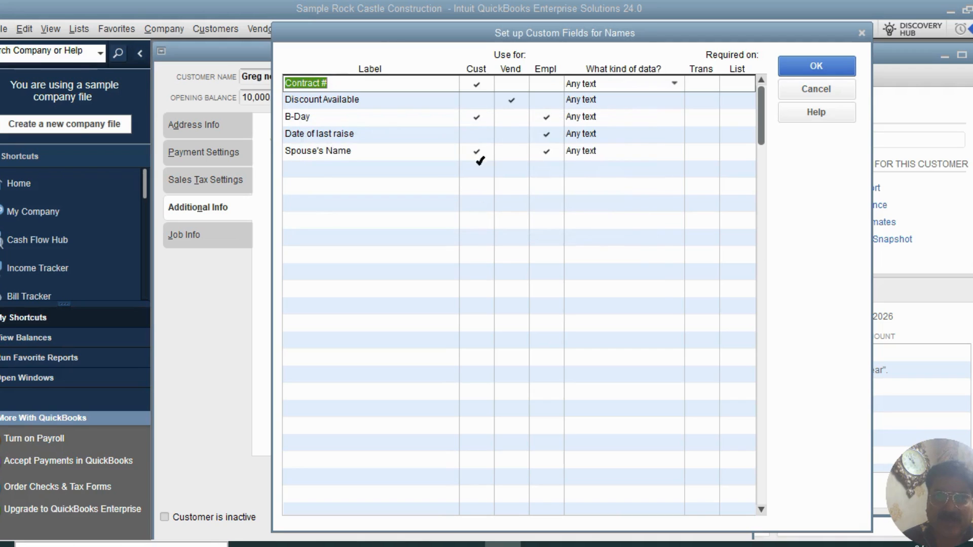
left_click(479, 82)
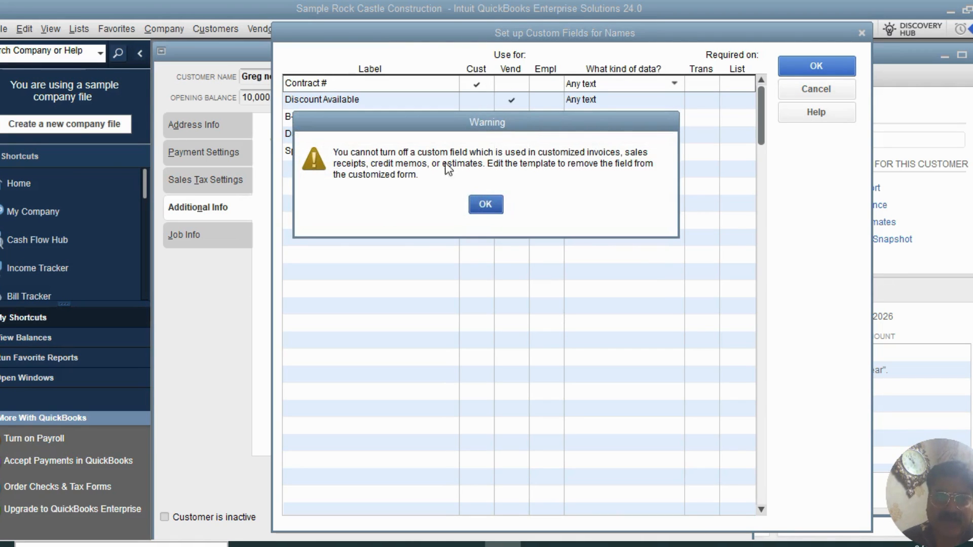
left_click(485, 204)
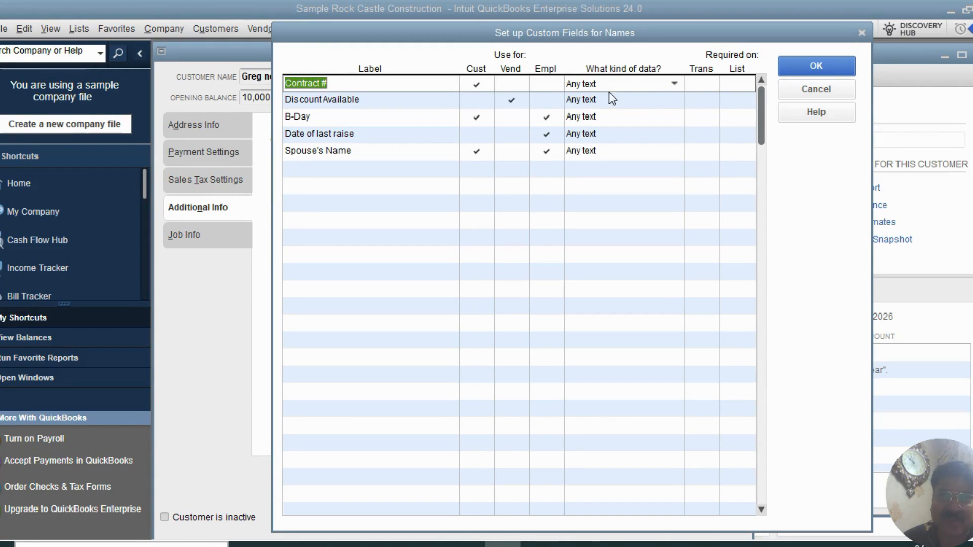
- Turn off the B-Day custom field for both customers and employees and save the custom field setup
left_click(324, 122)
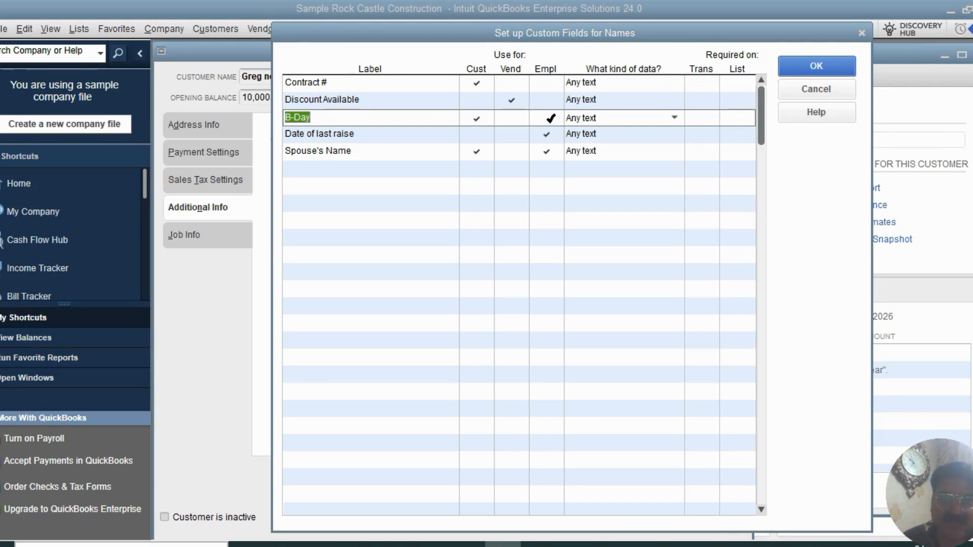
left_click(547, 118)
left_click(478, 120)
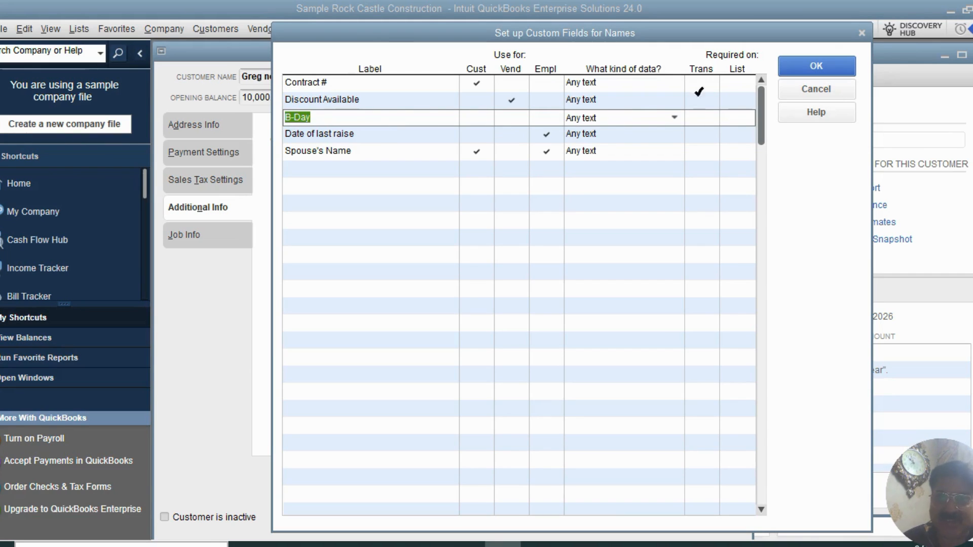
left_click(799, 65)
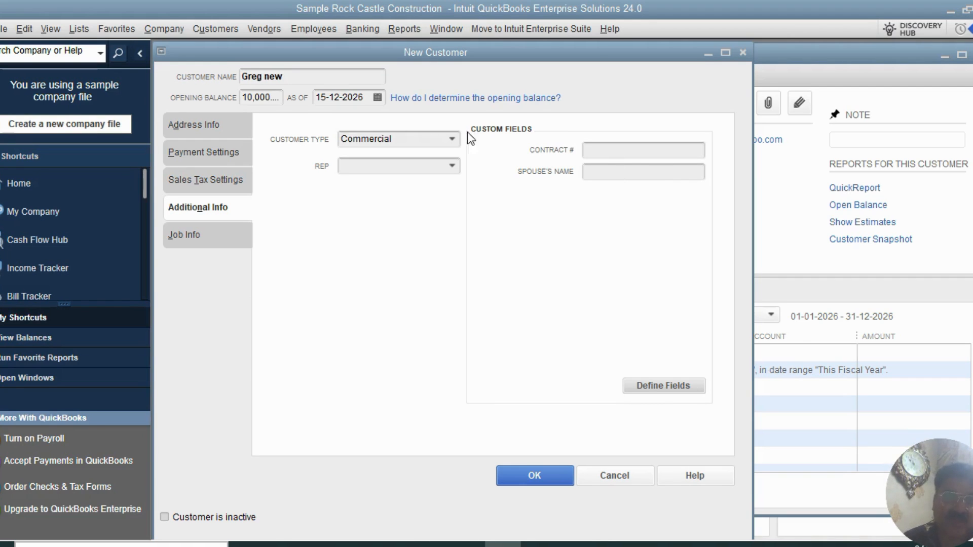
- Check the custom field setup and the job information, and save the new customer
left_click(658, 388)
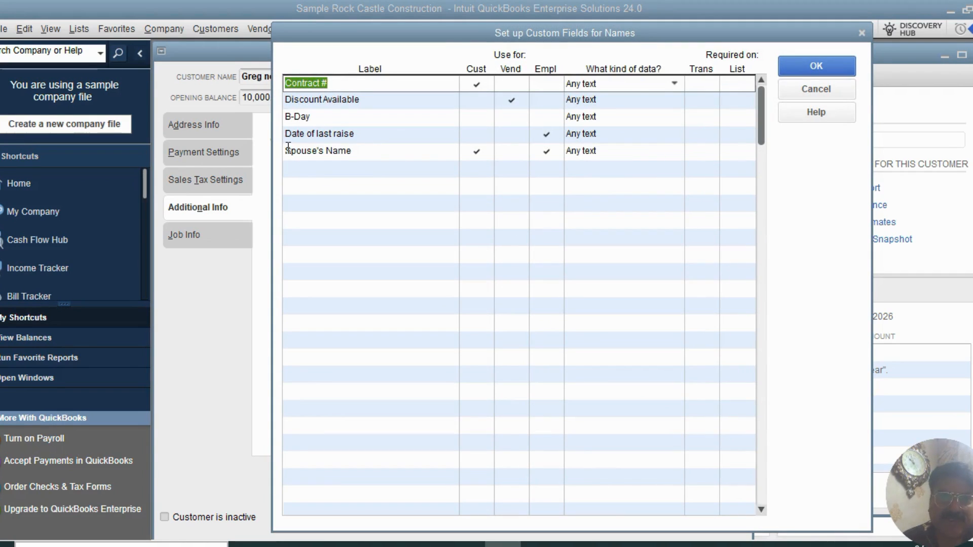
left_click(807, 90)
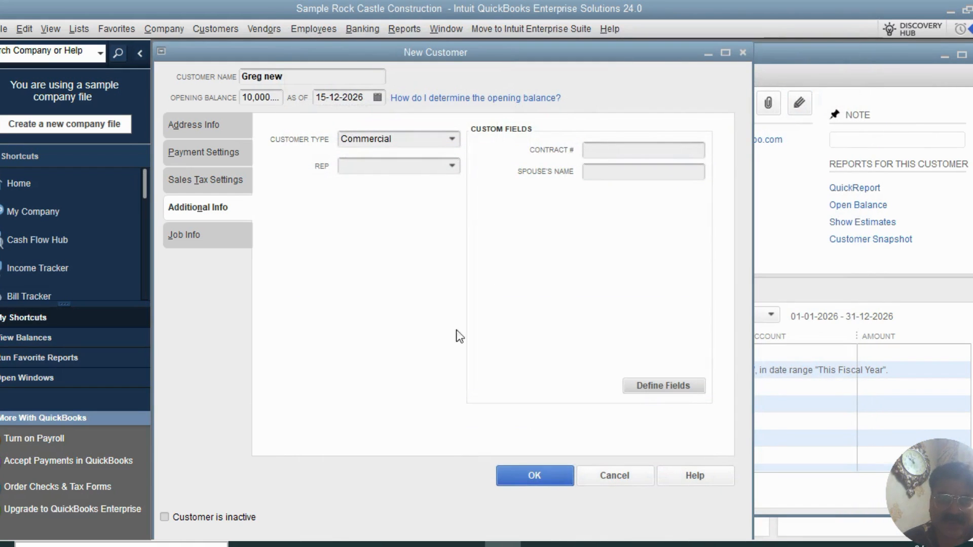
left_click(184, 236)
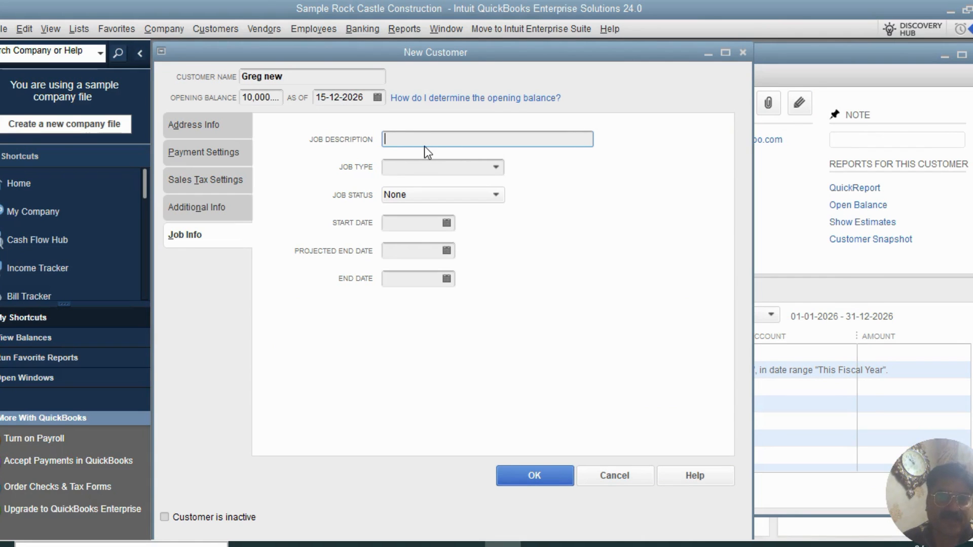
left_click(527, 478)
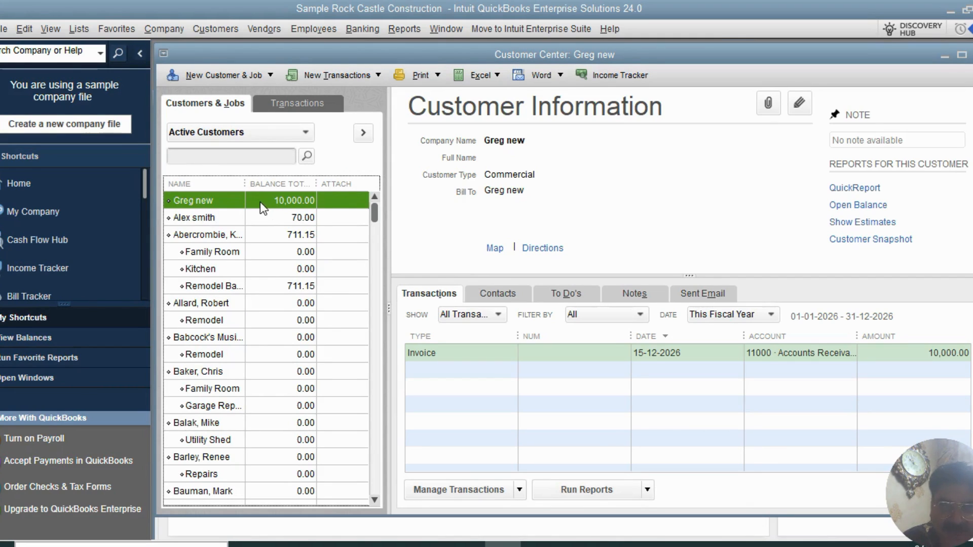
- Open the new customer's opening balance invoice, examine its details, and close it
double_click(676, 352)
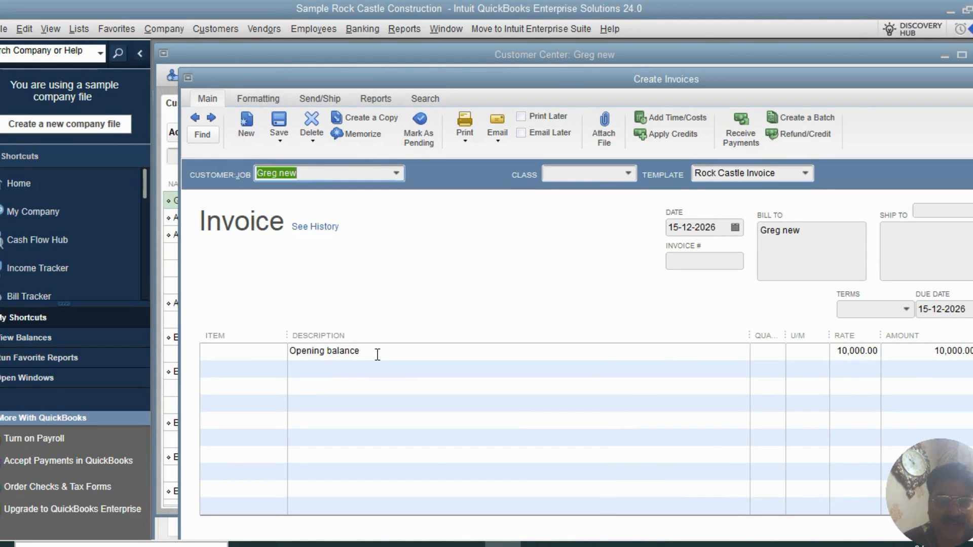
left_click(377, 354)
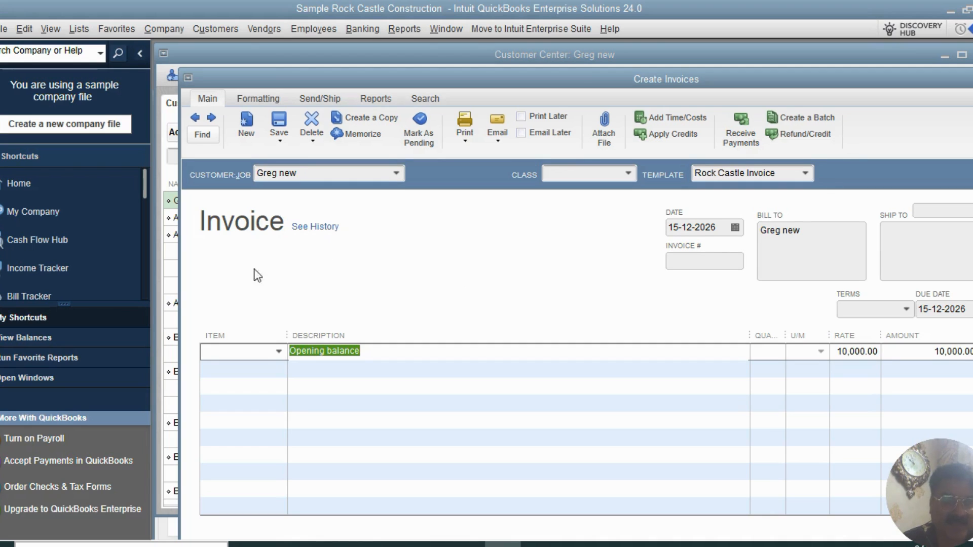
left_click_drag(900, 79, 633, 90)
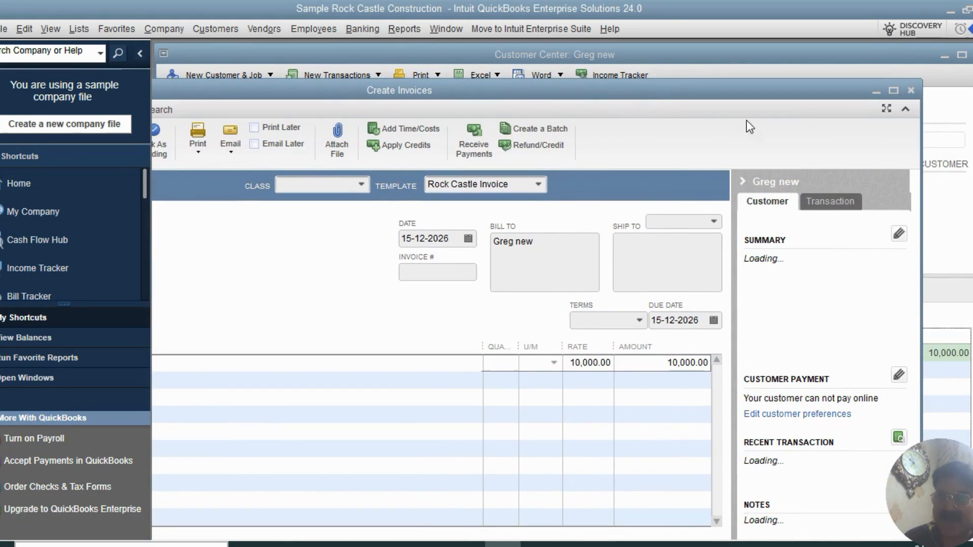
left_click(911, 90)
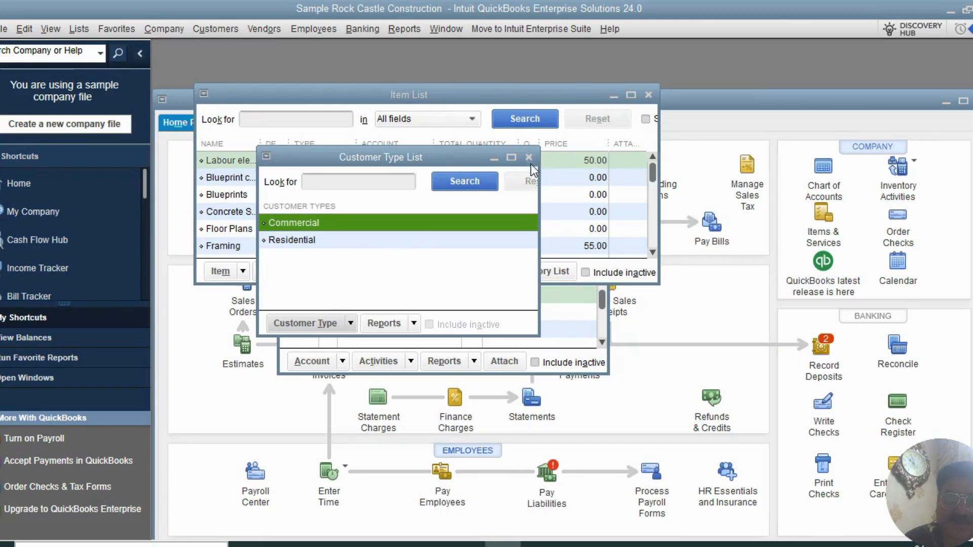
- Close the Customer Type List, Item List and Chart of Accounts windows
left_click(529, 157)
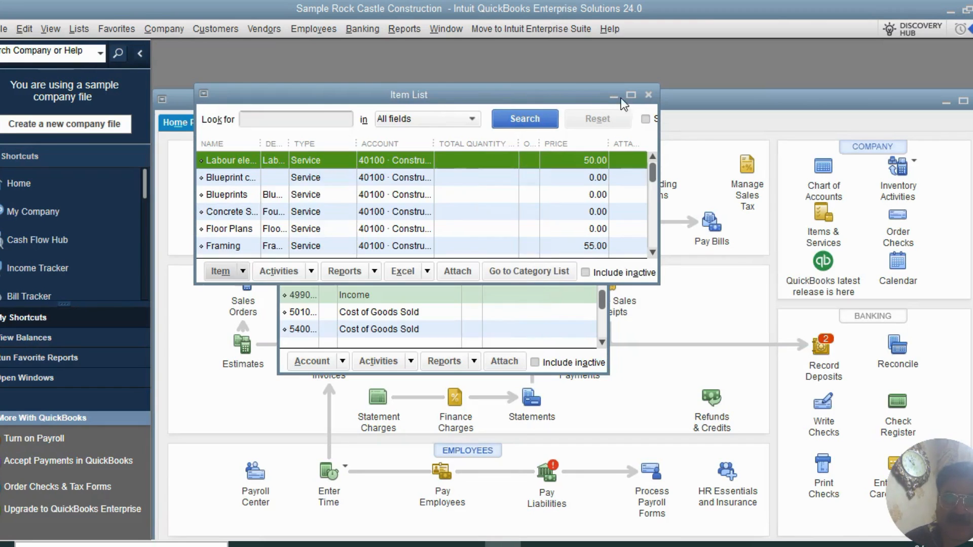
left_click(648, 94)
left_click(597, 178)
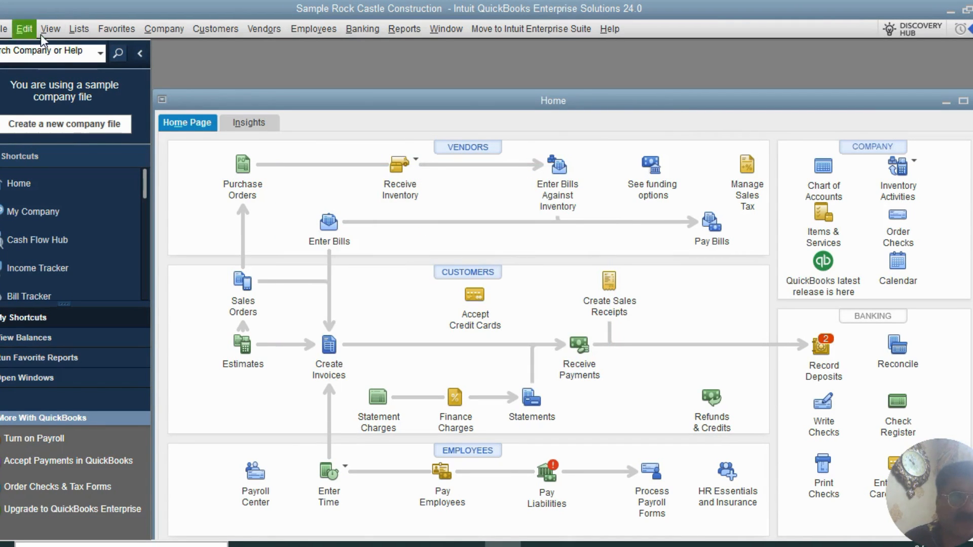
- Open the Vendor Center and start a new vendor record
left_click(79, 28)
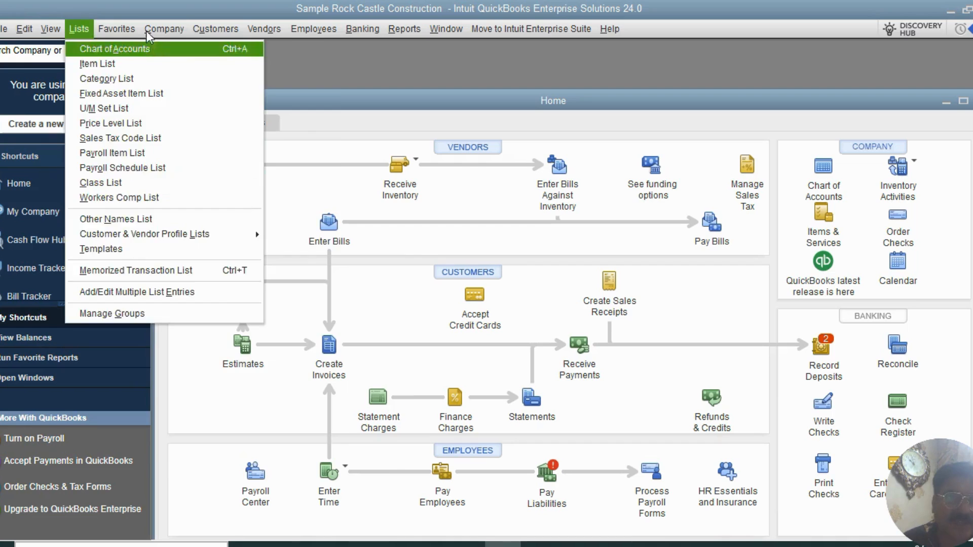
mouse_move(270, 29)
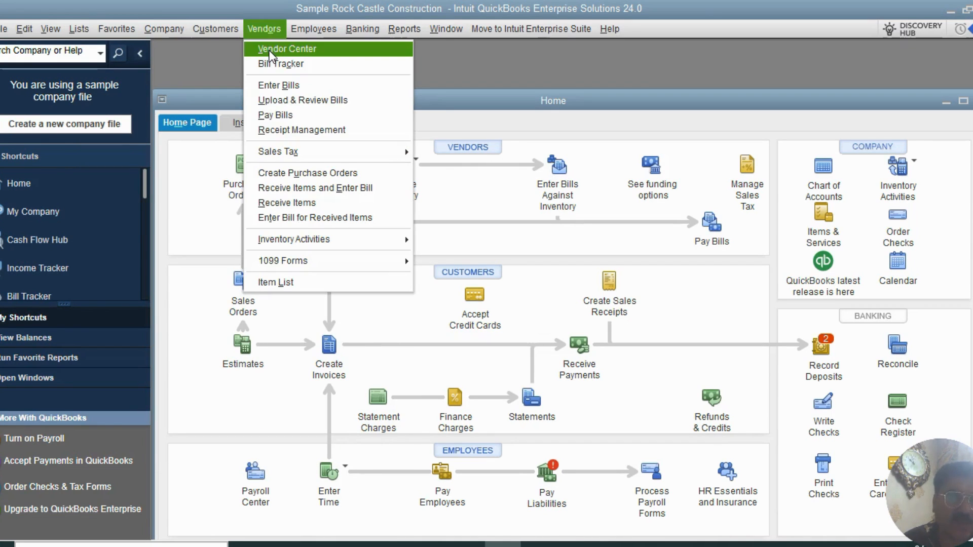
left_click(269, 51)
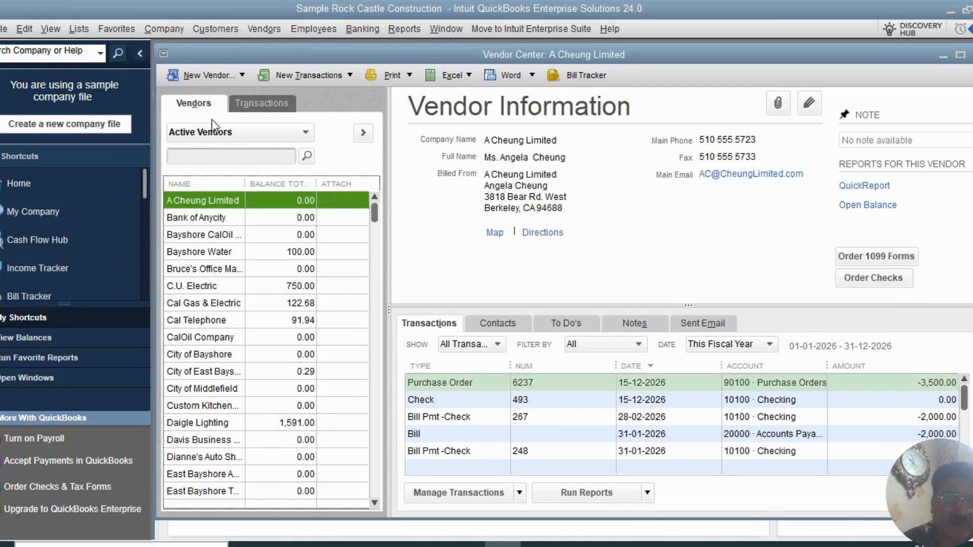
left_click(241, 76)
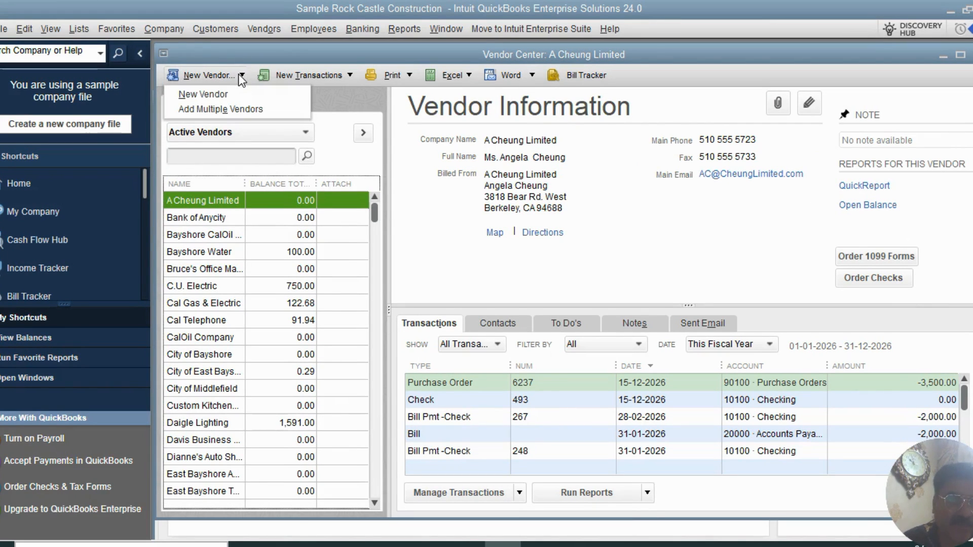
left_click(200, 94)
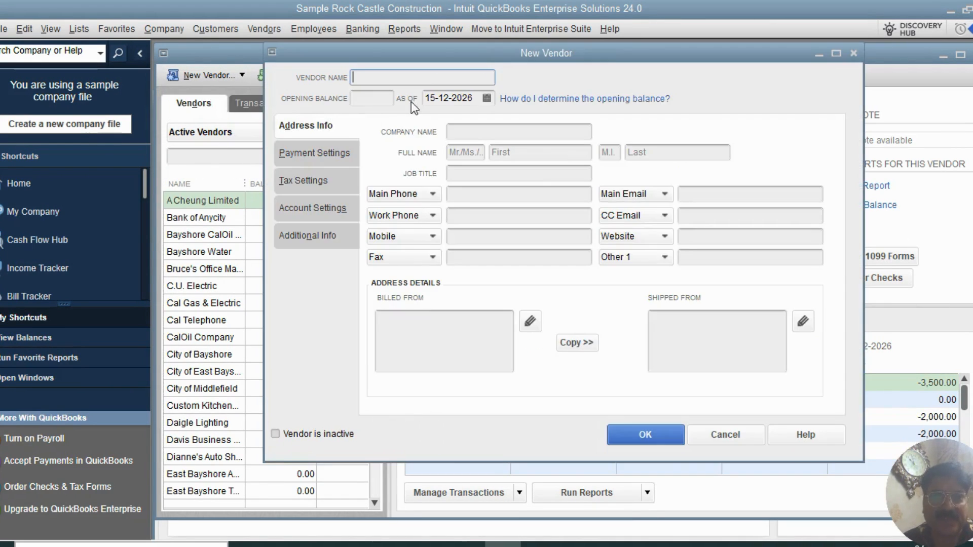
- Enter the new vendor's name and use the same name as the company name
type("Greg")
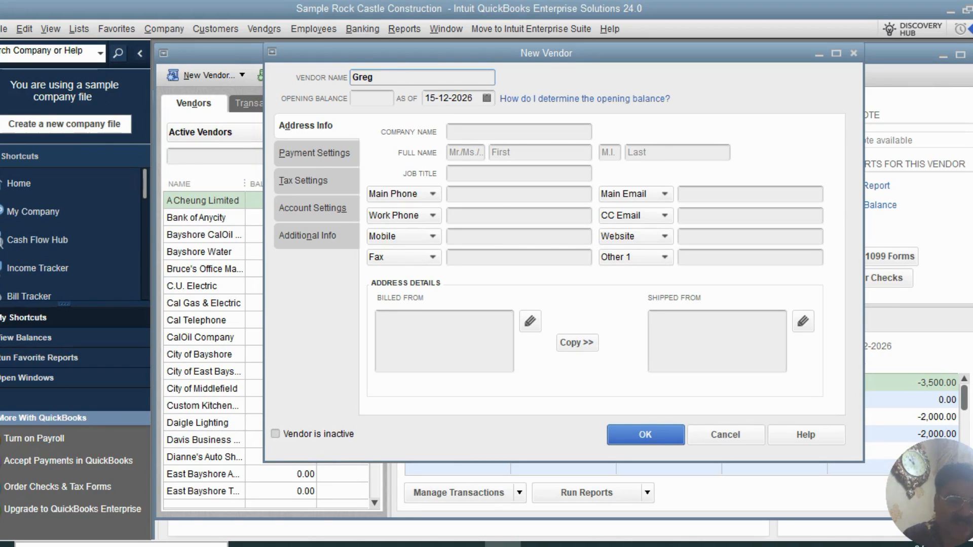
type("ne")
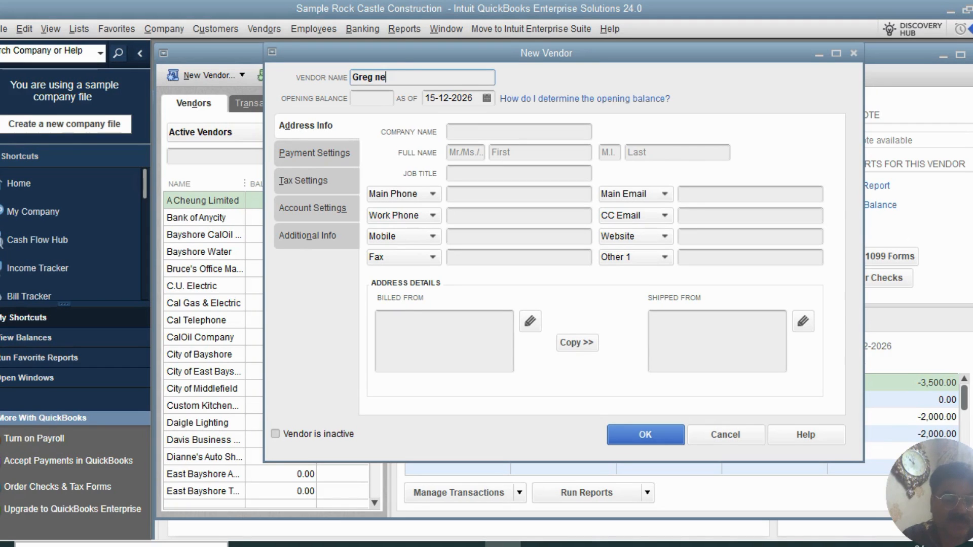
type("w 2")
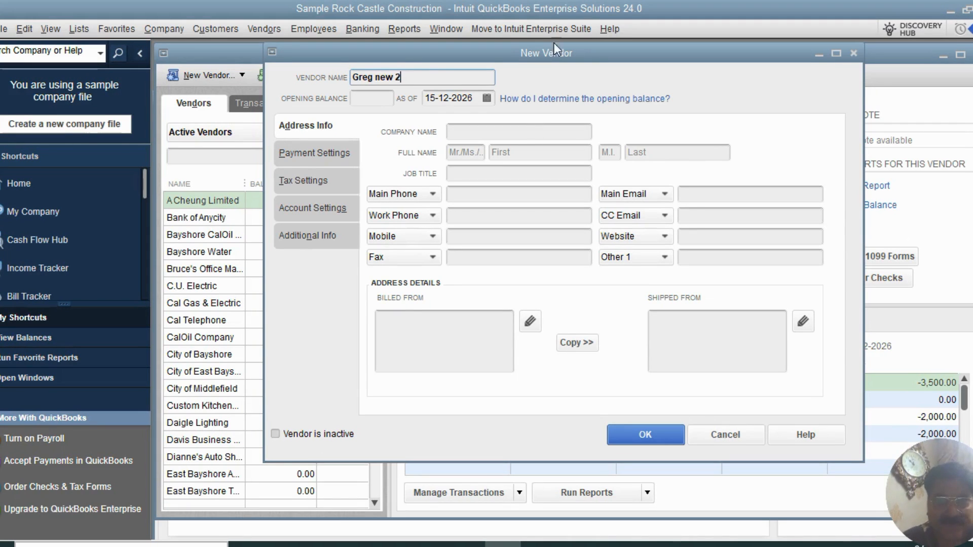
left_click_drag(401, 77, 279, 76)
left_click(508, 137)
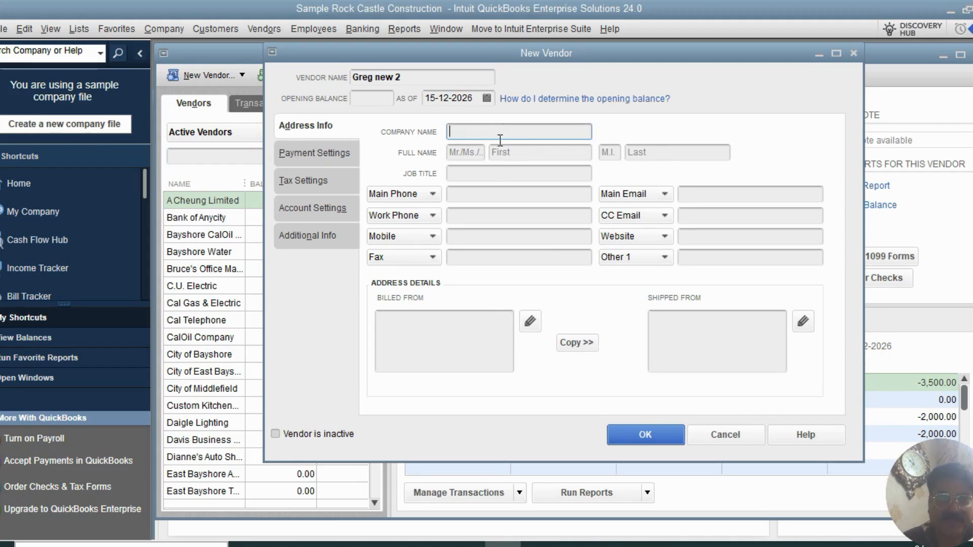
type("Greg new 2")
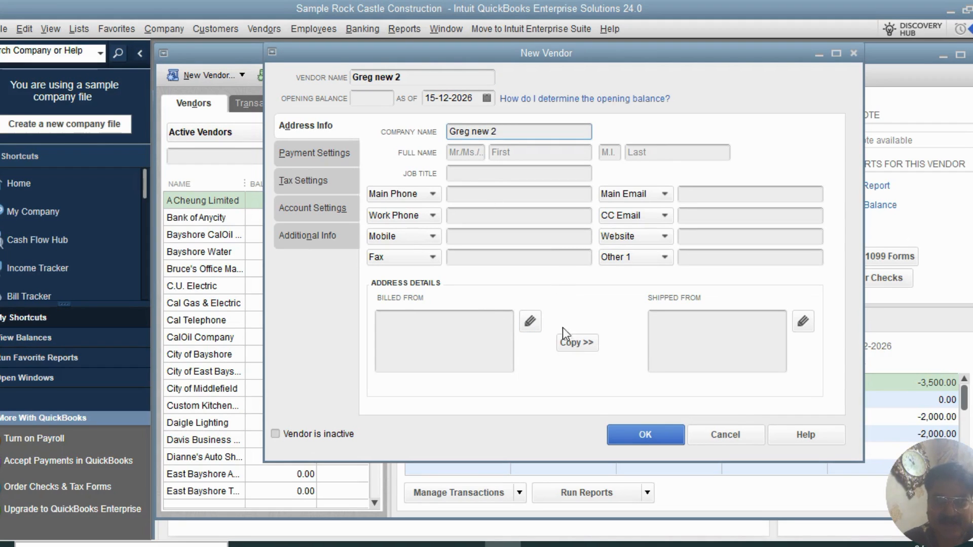
- Review the payment terms field in the new vendor's payment settings
left_click(315, 156)
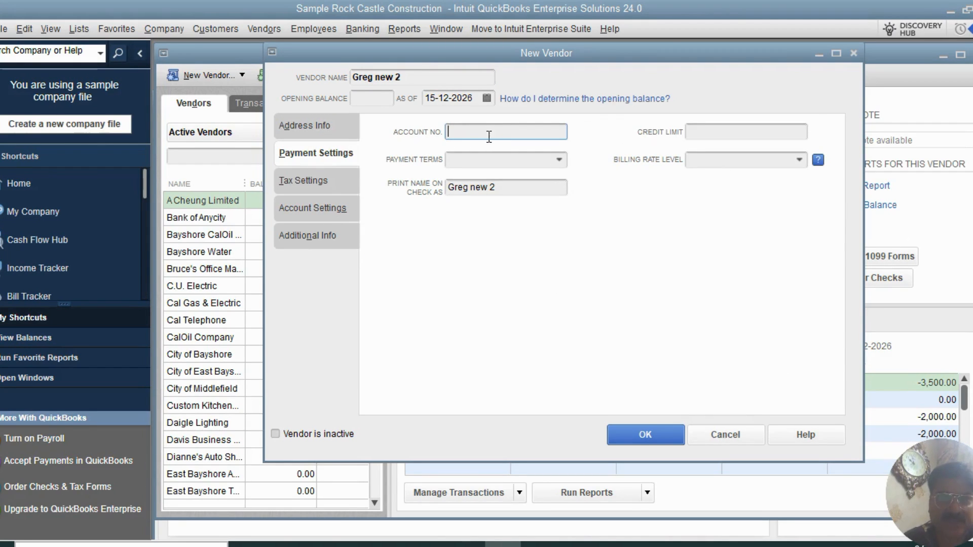
left_click(479, 160)
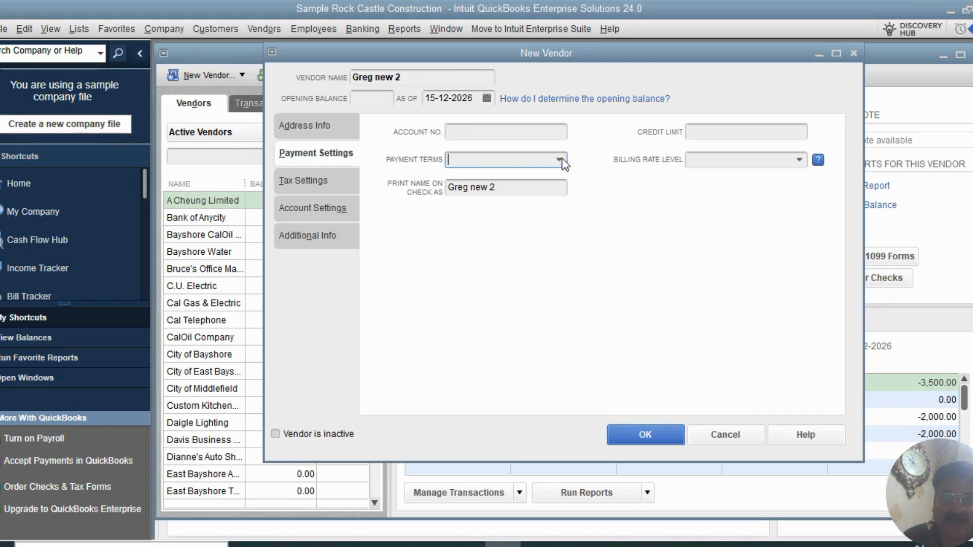
left_click(559, 159)
left_click(588, 148)
- Review the new vendor's 1099 eligibility option and the expense accounts available for prefilling its bills
left_click(309, 179)
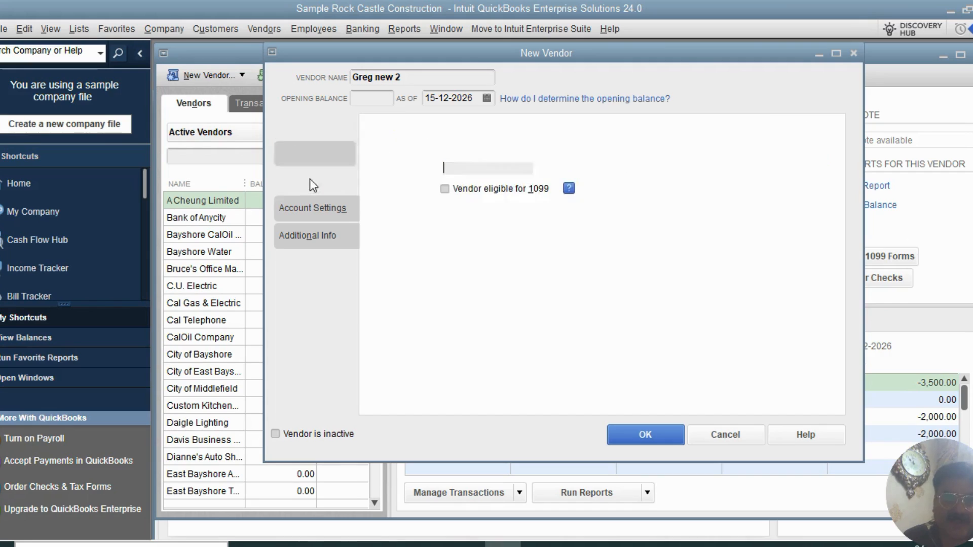
left_click(445, 189)
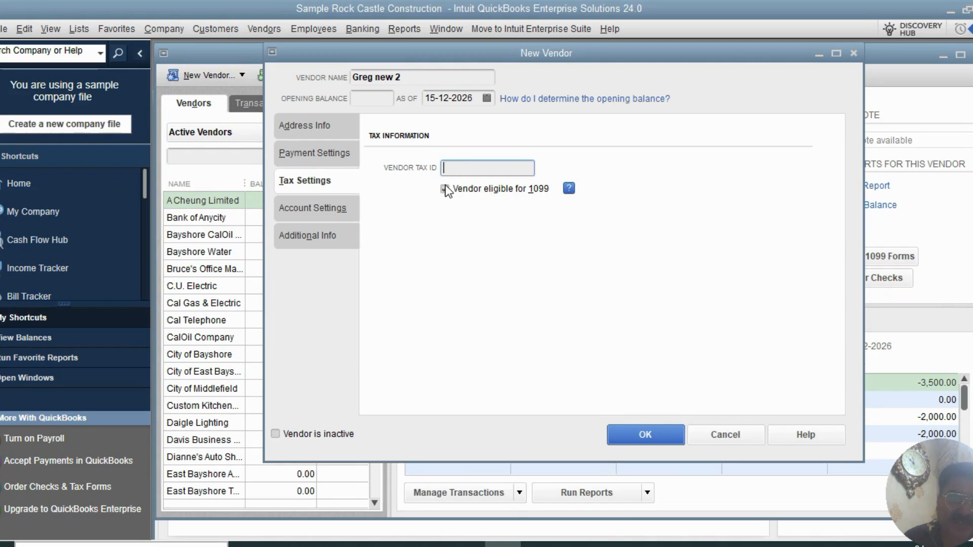
left_click(445, 189)
left_click(303, 215)
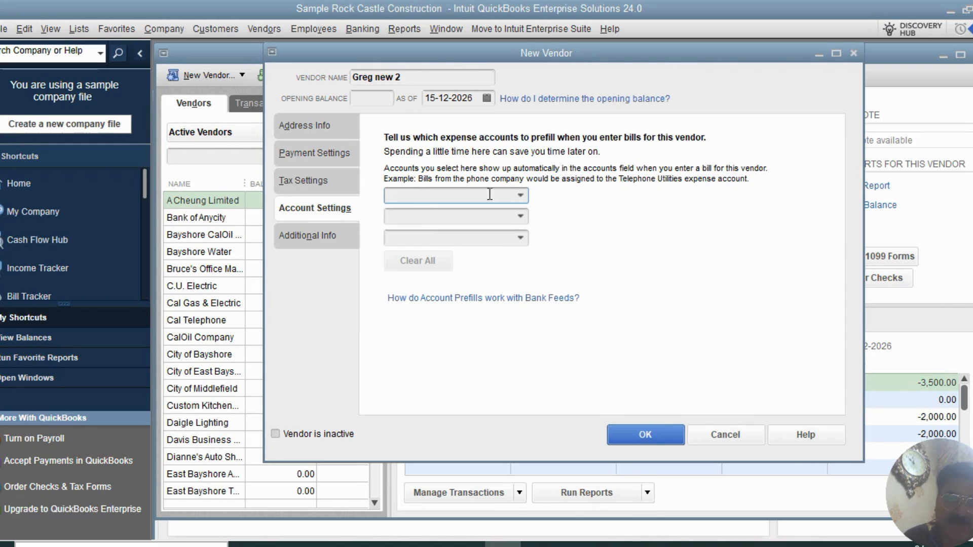
left_click(522, 197)
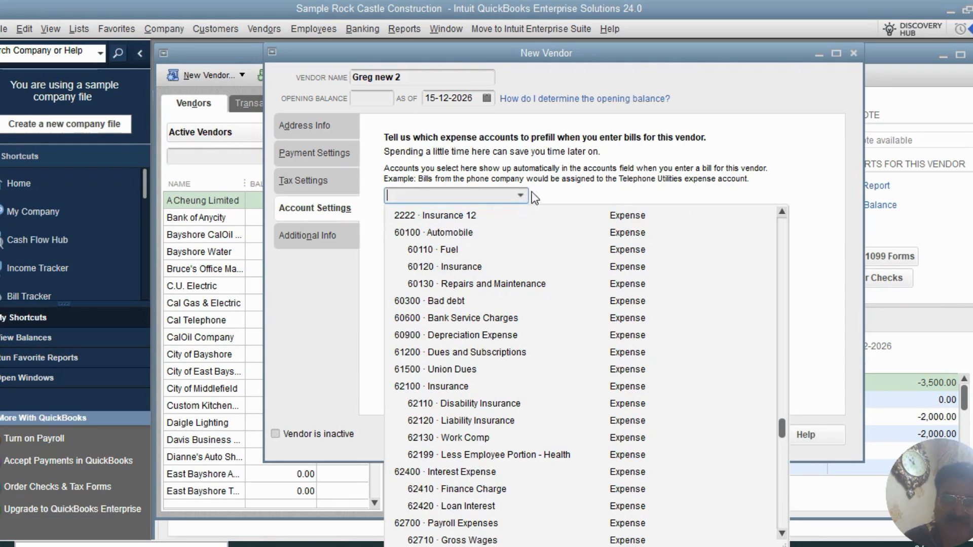
left_click(598, 178)
- Set the new vendor's type to Subcontractors in the additional information
left_click(307, 235)
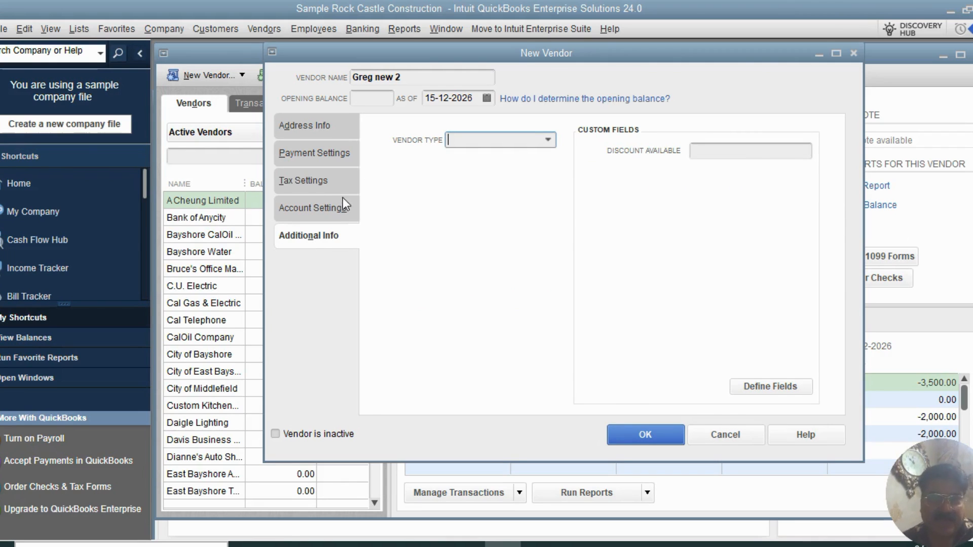
left_click(549, 141)
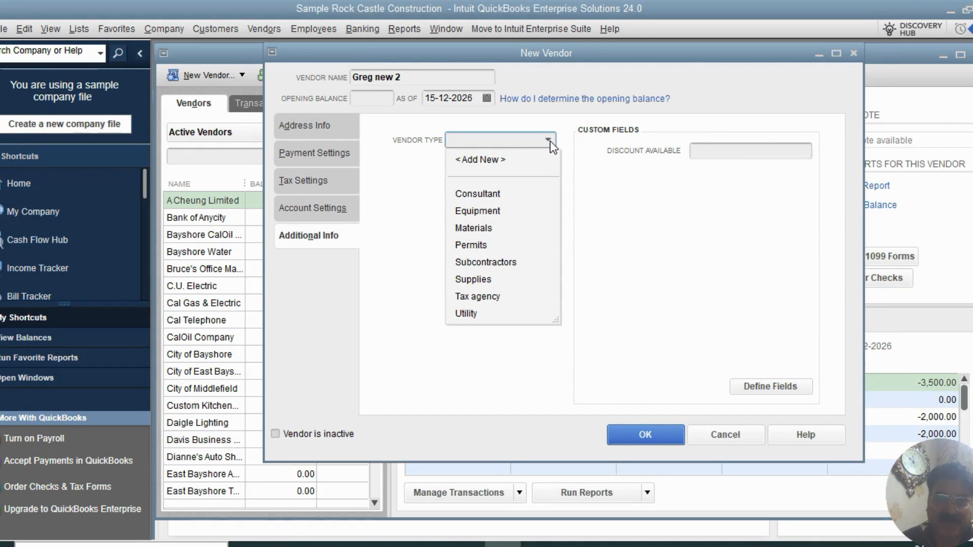
left_click(490, 269)
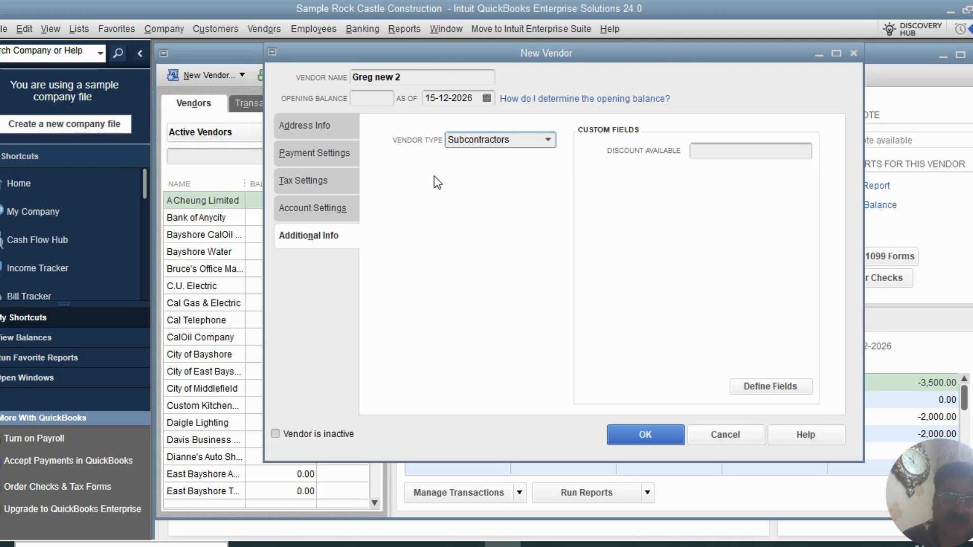
- Check the custom field setup without changing it, and save the new vendor
left_click(771, 387)
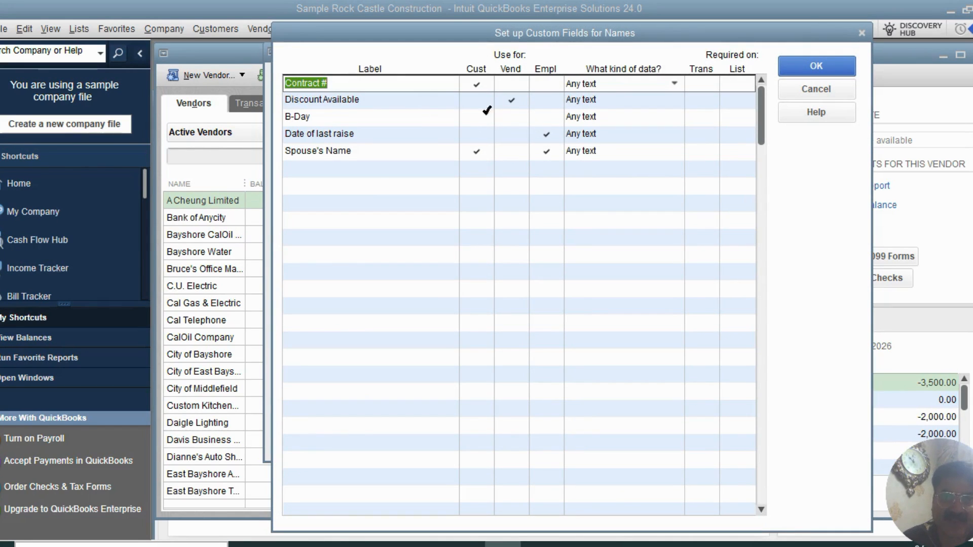
left_click_drag(553, 30, 508, 8)
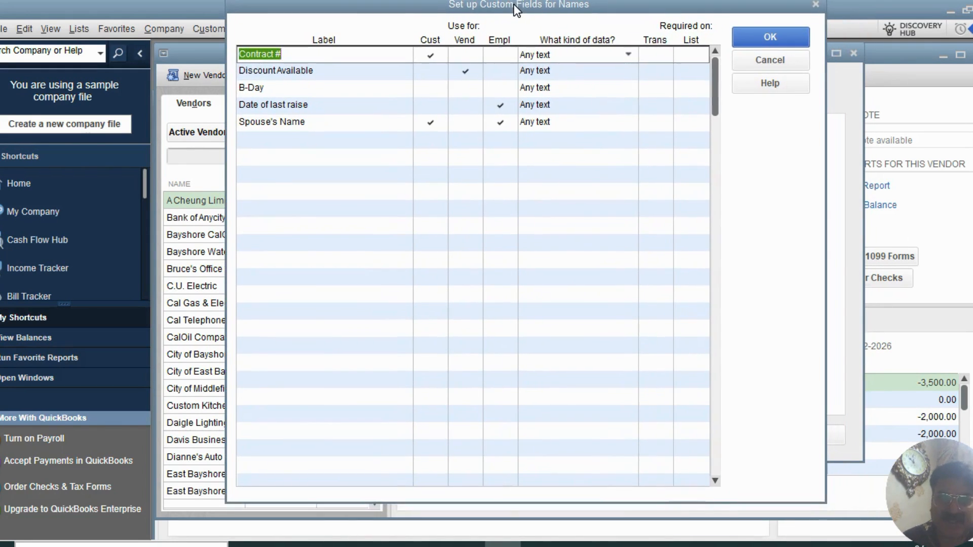
left_click(765, 68)
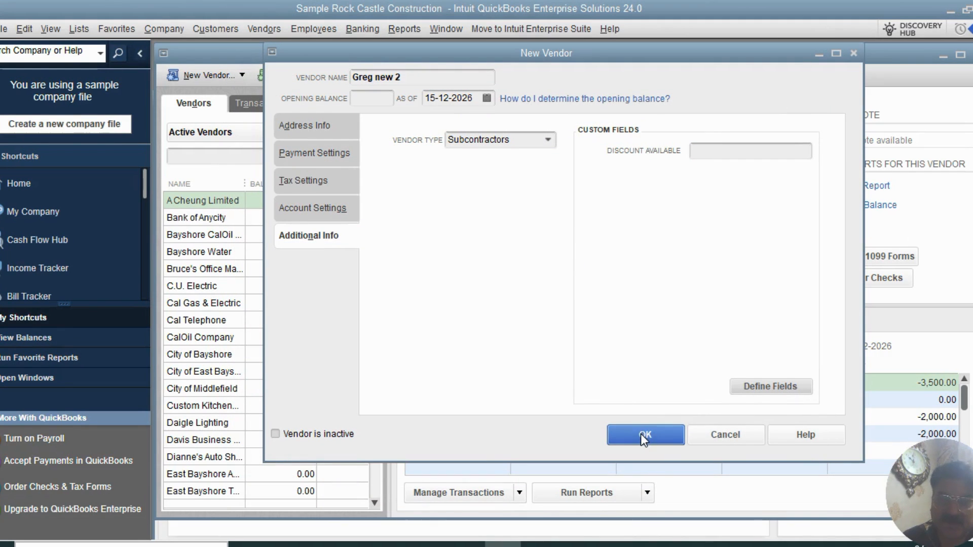
left_click(640, 434)
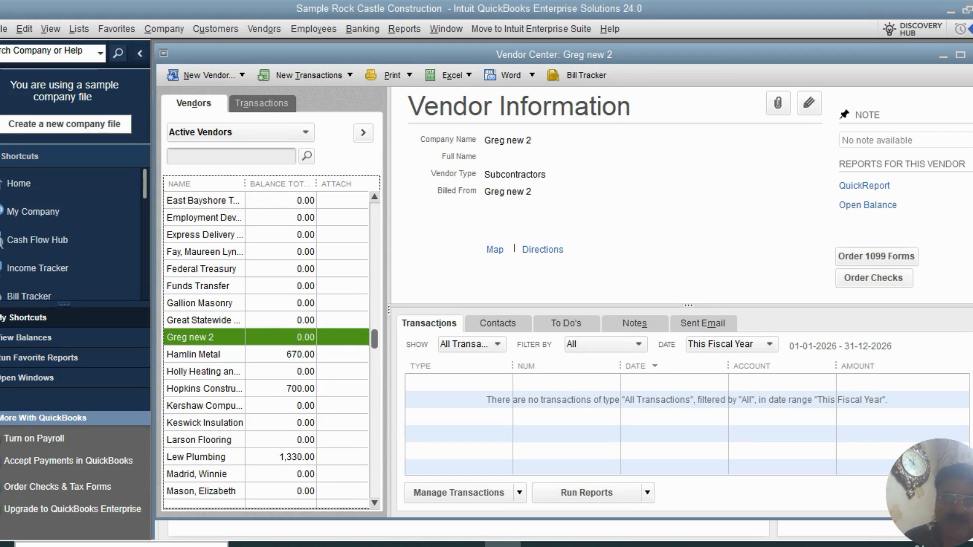
- Close the Vendor Center and open the Other Names List
key("Escape")
left_click(79, 29)
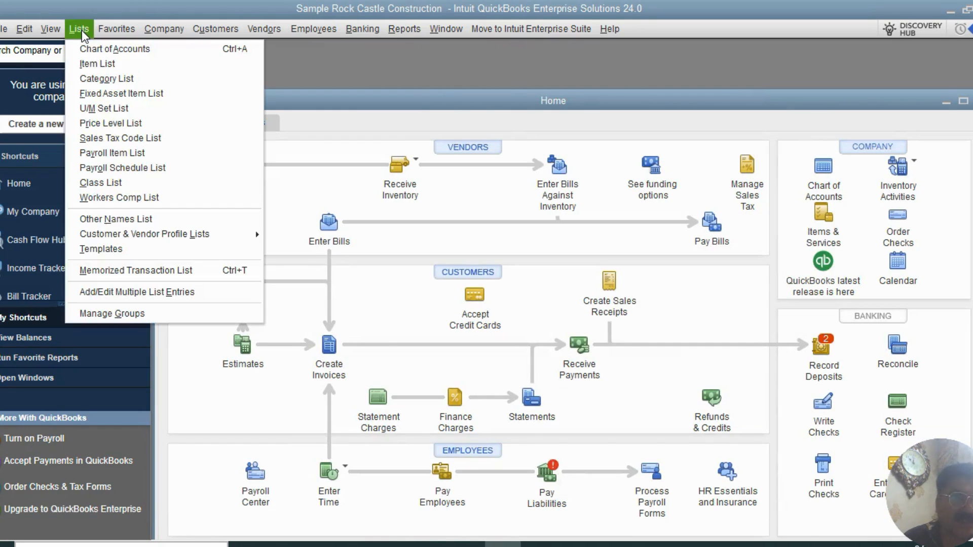
left_click(90, 223)
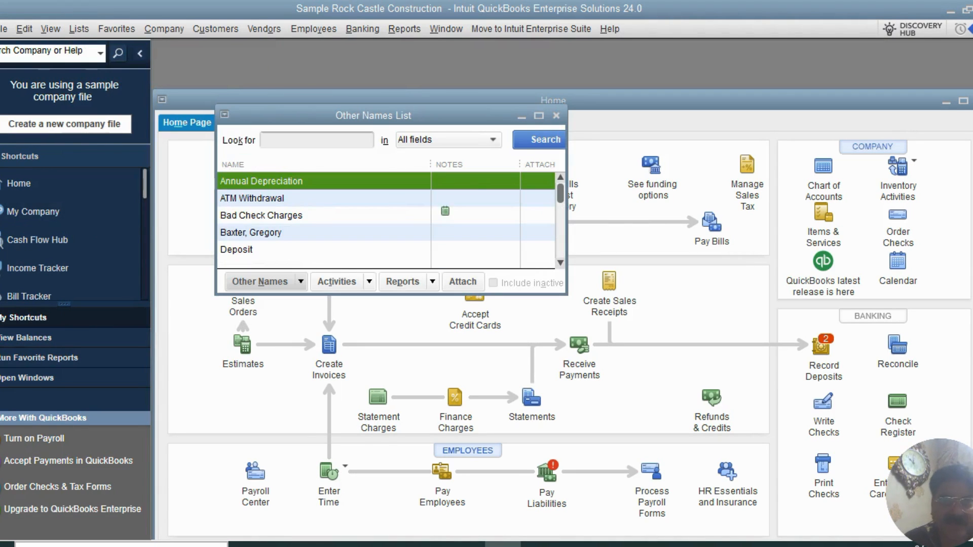
- Add a new entry to the Other Names List with only the person's name filled in, and save it
left_click(539, 116)
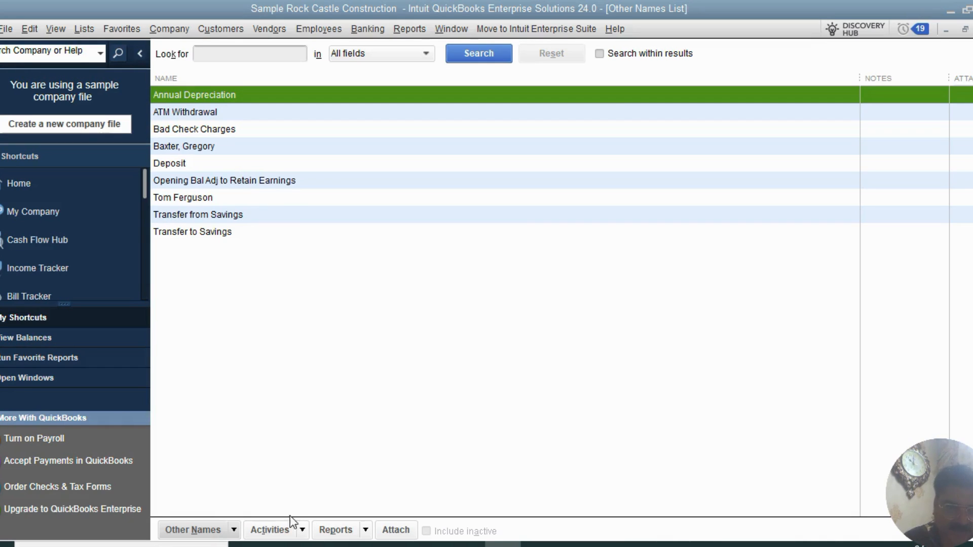
left_click(235, 532)
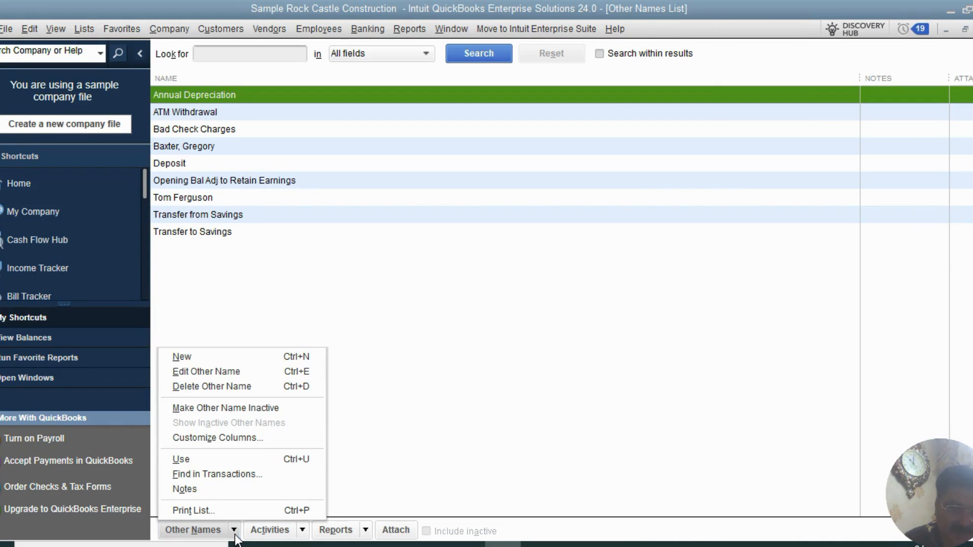
left_click(206, 352)
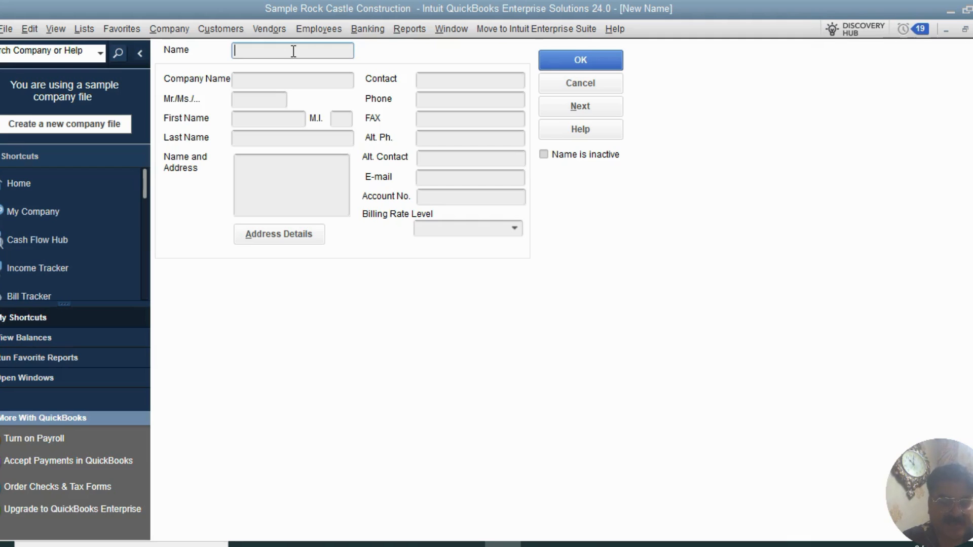
type("alex")
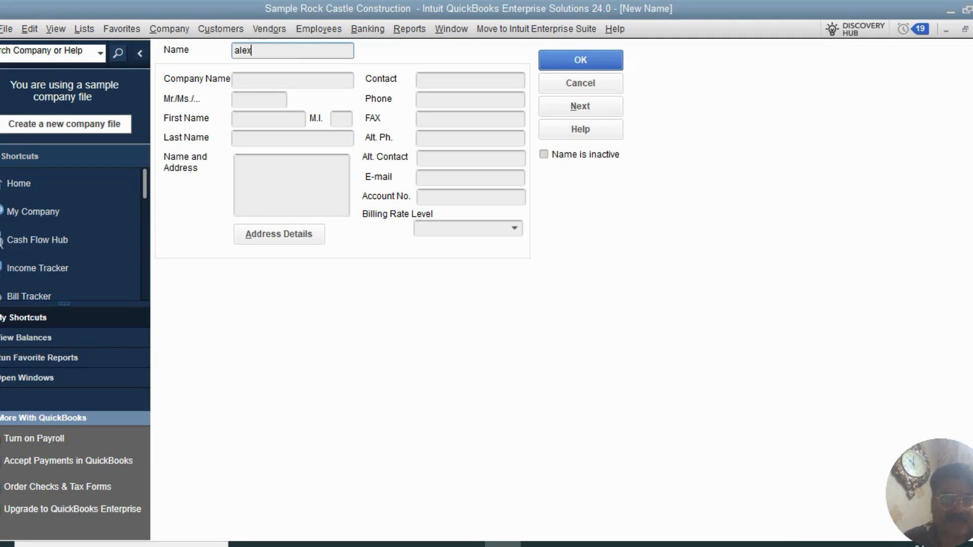
left_click(267, 80)
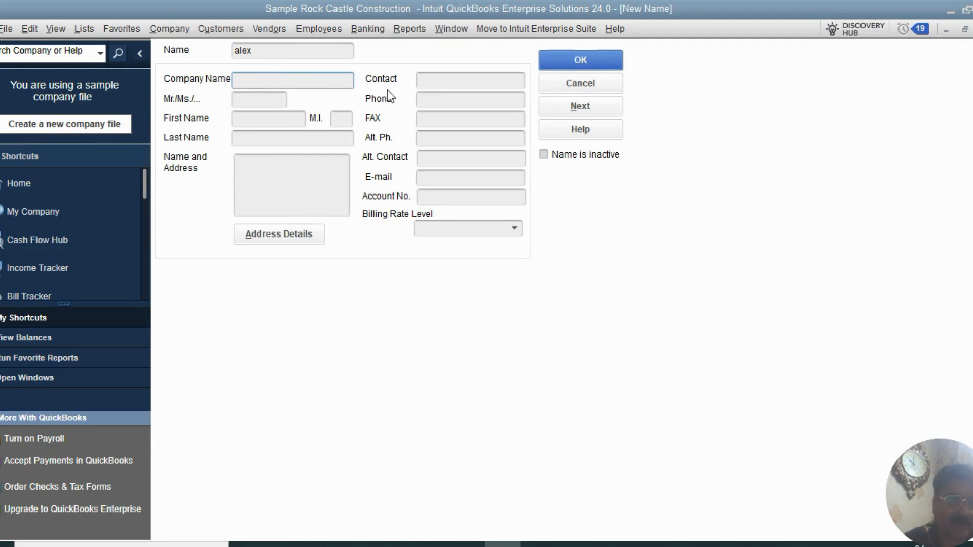
left_click(464, 82)
left_click(273, 120)
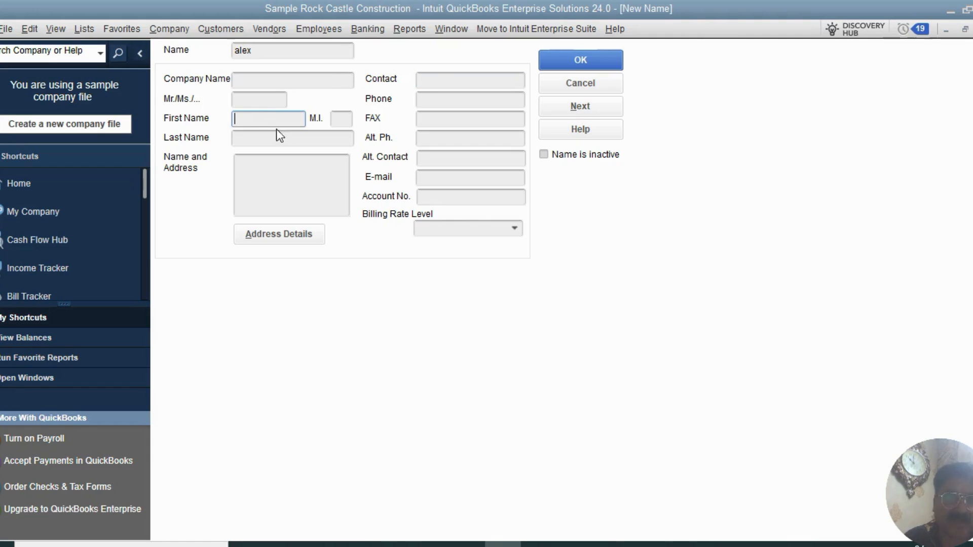
left_click(300, 142)
left_click(283, 183)
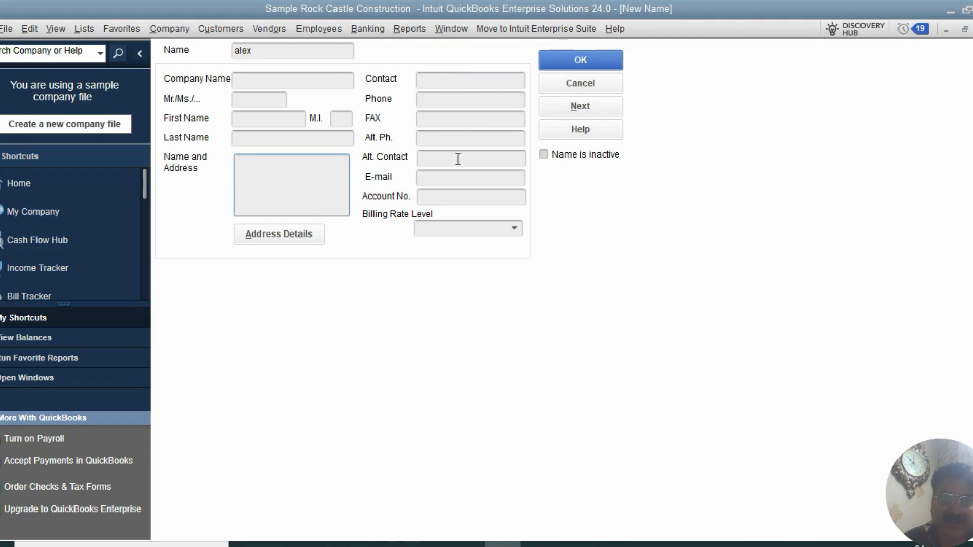
left_click(463, 139)
left_click(591, 64)
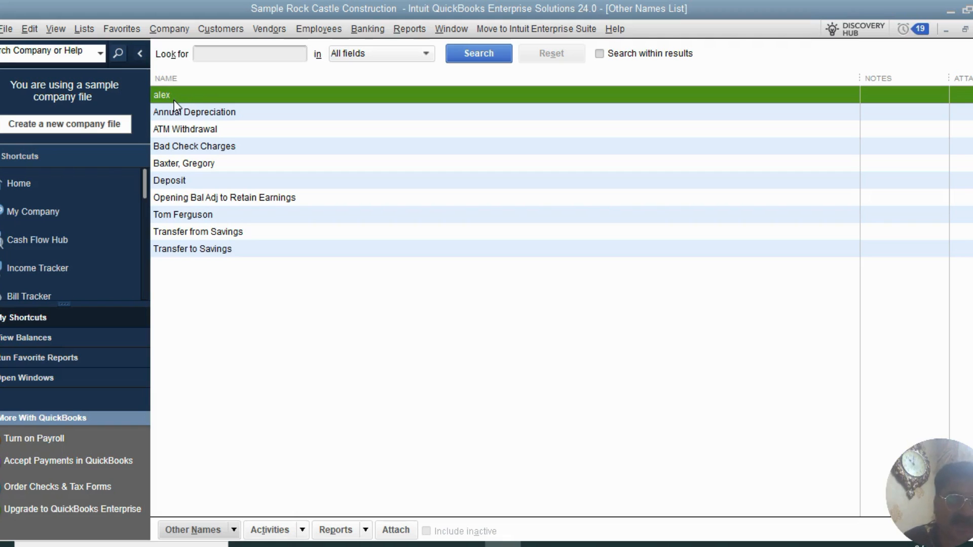
- Edit the newly added other name, change its name type to Vendor, and accept the permanent change
right_click(213, 98)
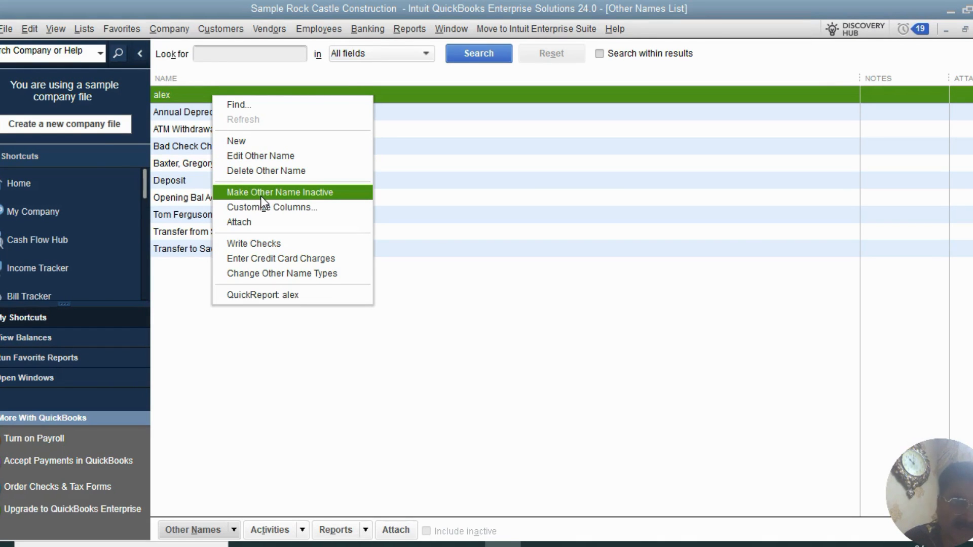
left_click(260, 156)
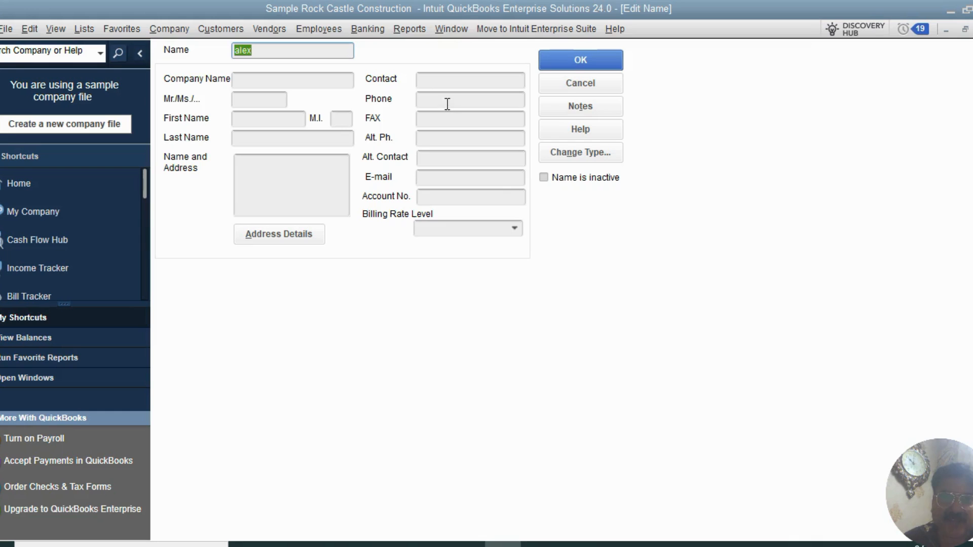
left_click(575, 153)
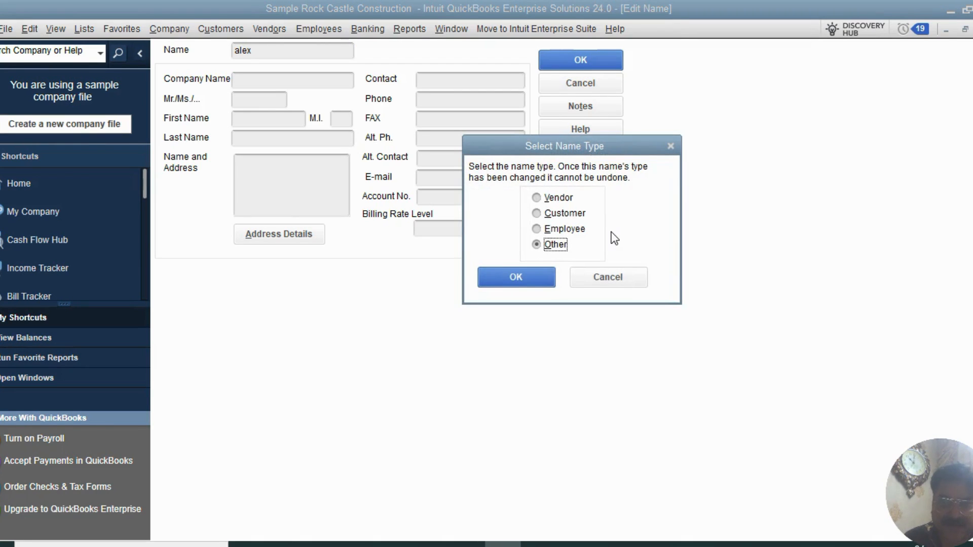
left_click(668, 147)
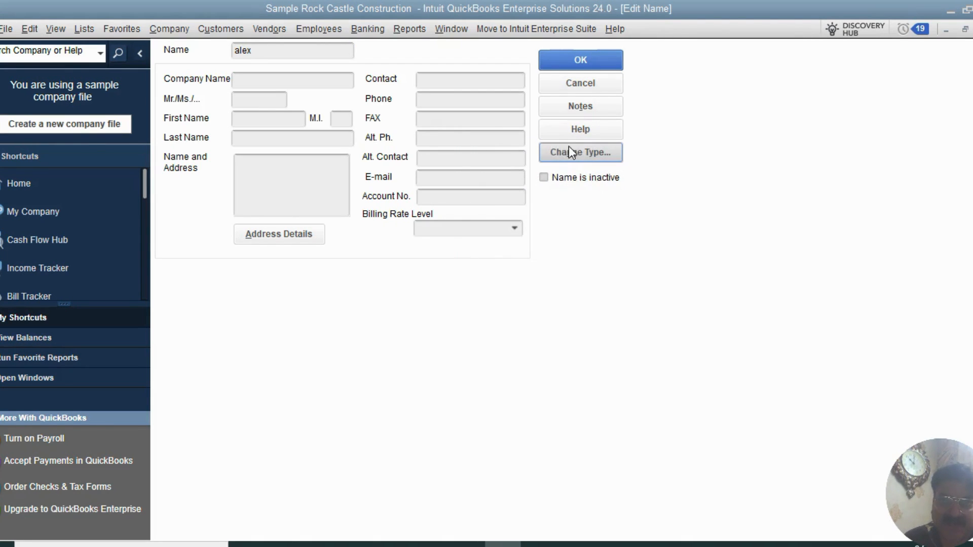
left_click(588, 159)
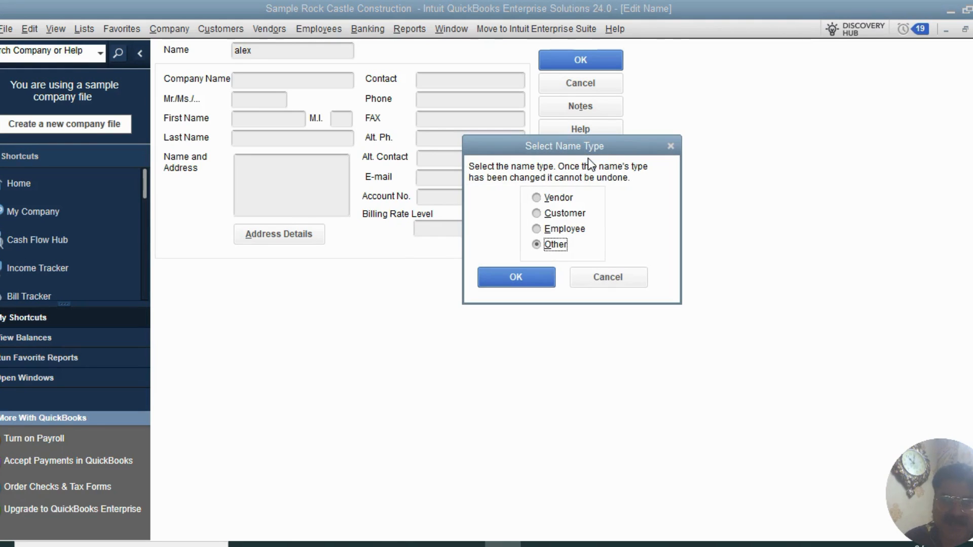
left_click(537, 198)
left_click(537, 214)
left_click(536, 229)
left_click(536, 244)
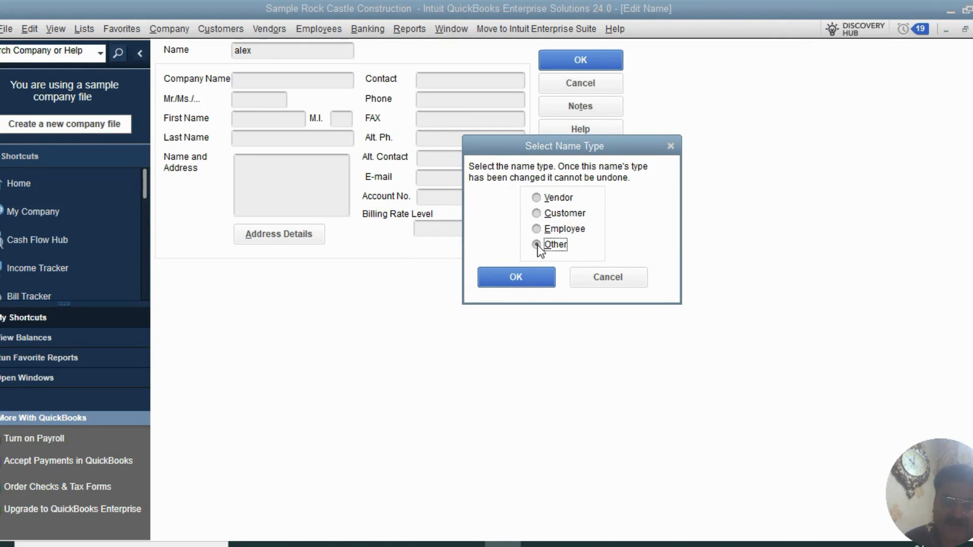
left_click(536, 198)
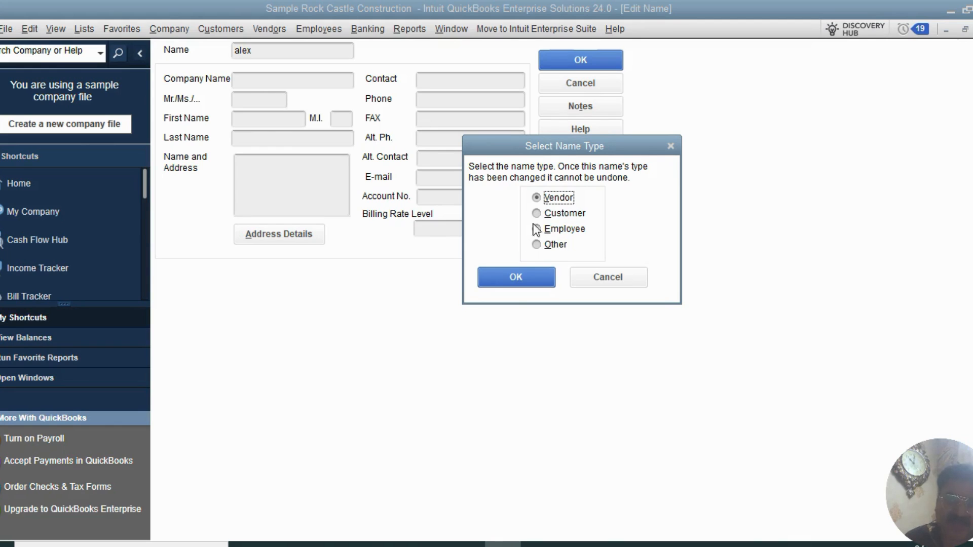
left_click(512, 279)
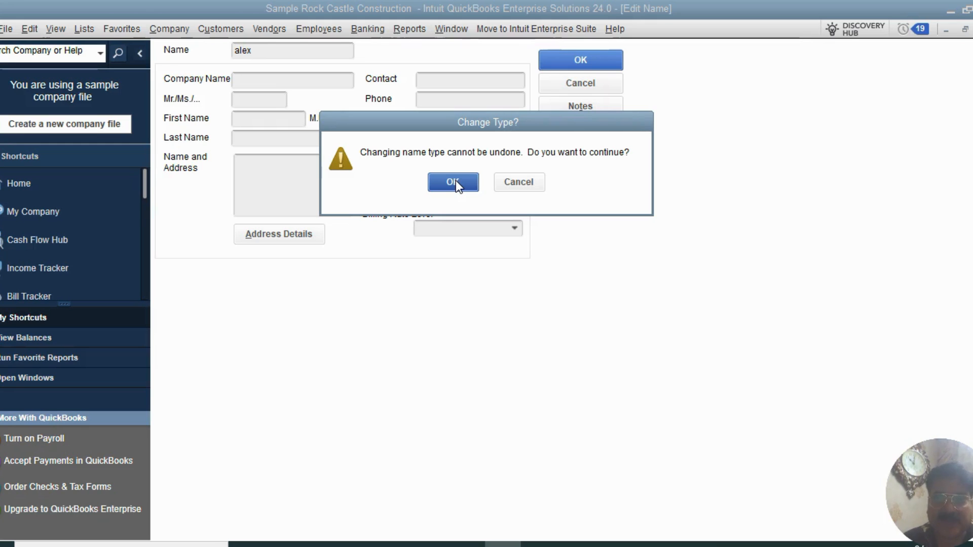
left_click(453, 181)
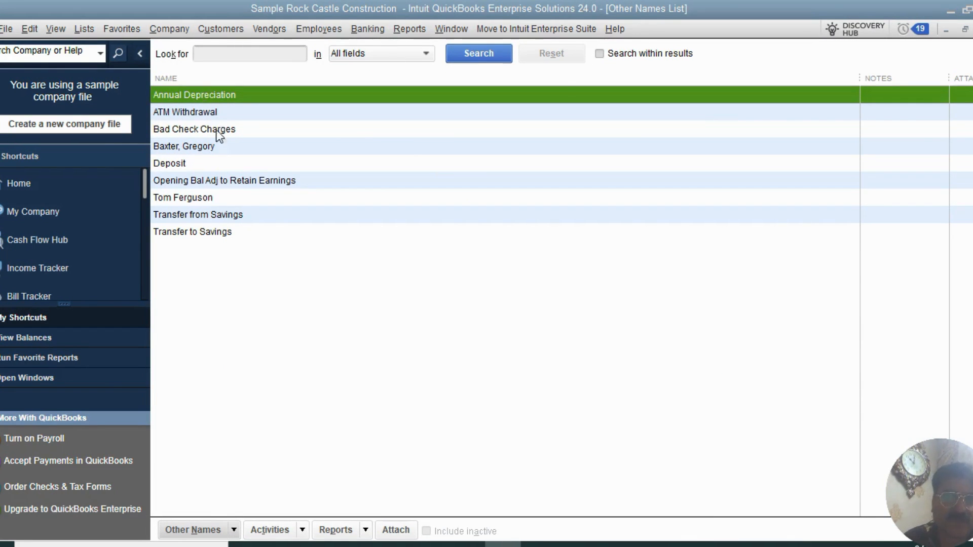
- Check the converted name's record in the Vendor Center, and return to the Other Names List
left_click(84, 29)
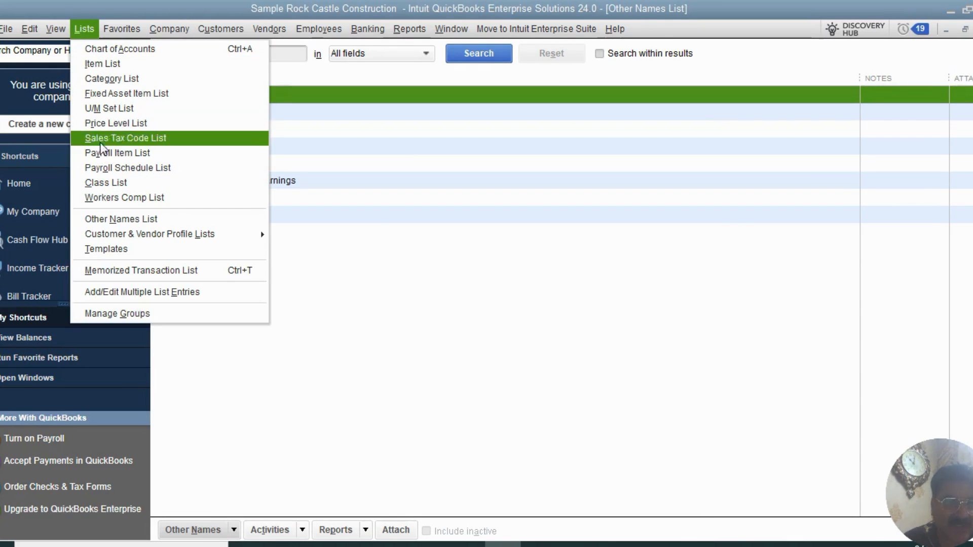
mouse_move(255, 28)
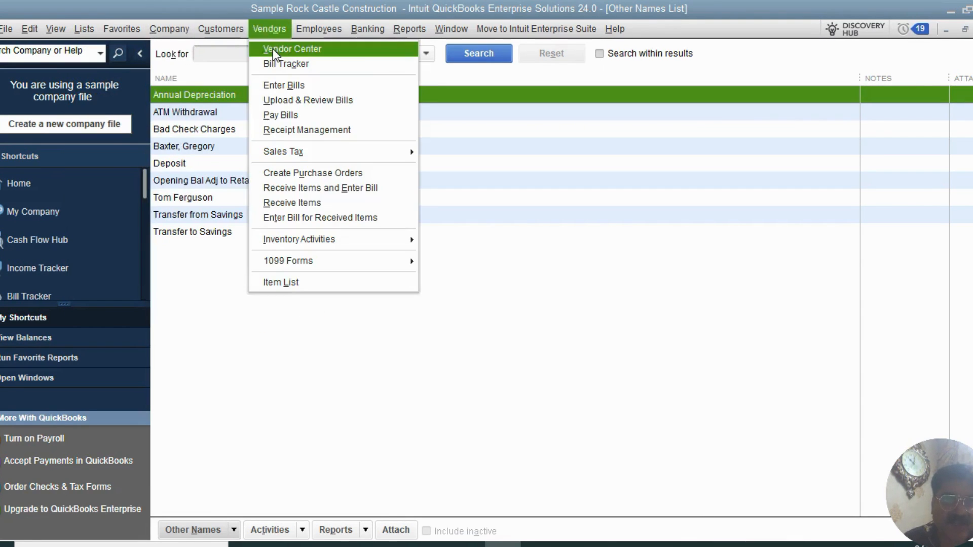
left_click(273, 48)
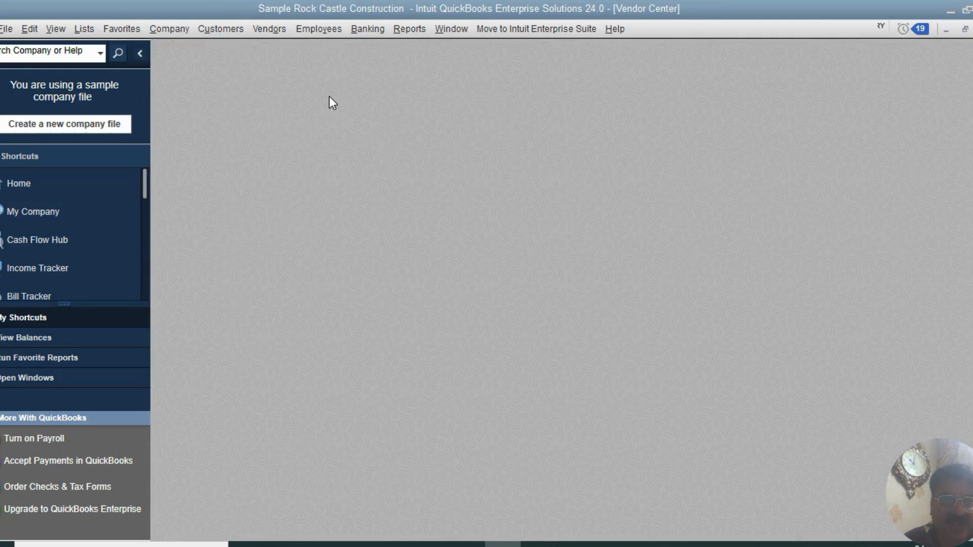
left_click(217, 191)
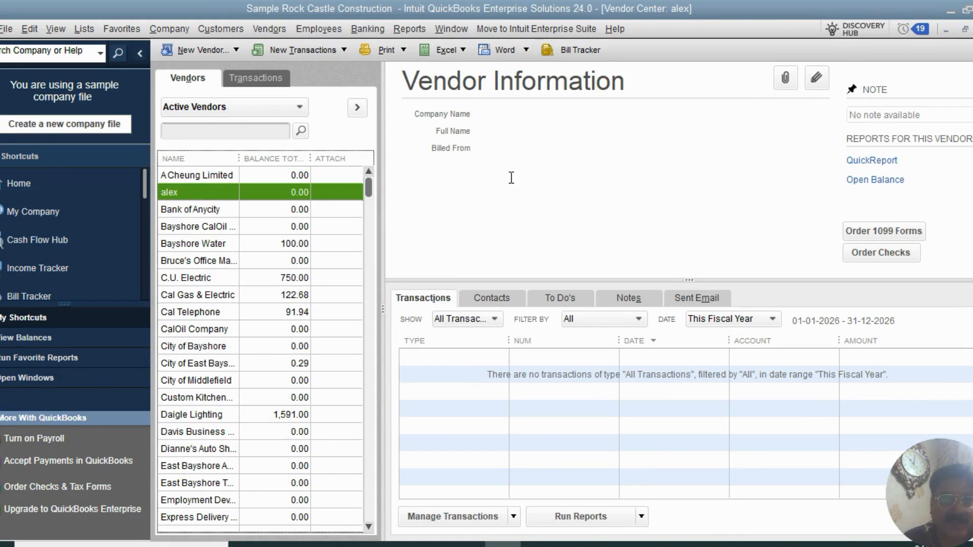
key("Escape")
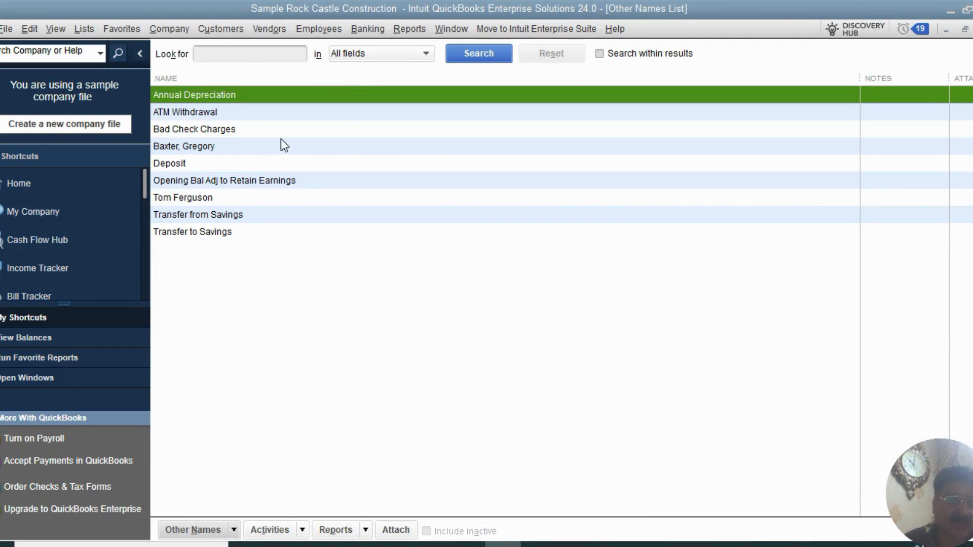
- Close the Other Names List and return to the home page
left_click(94, 30)
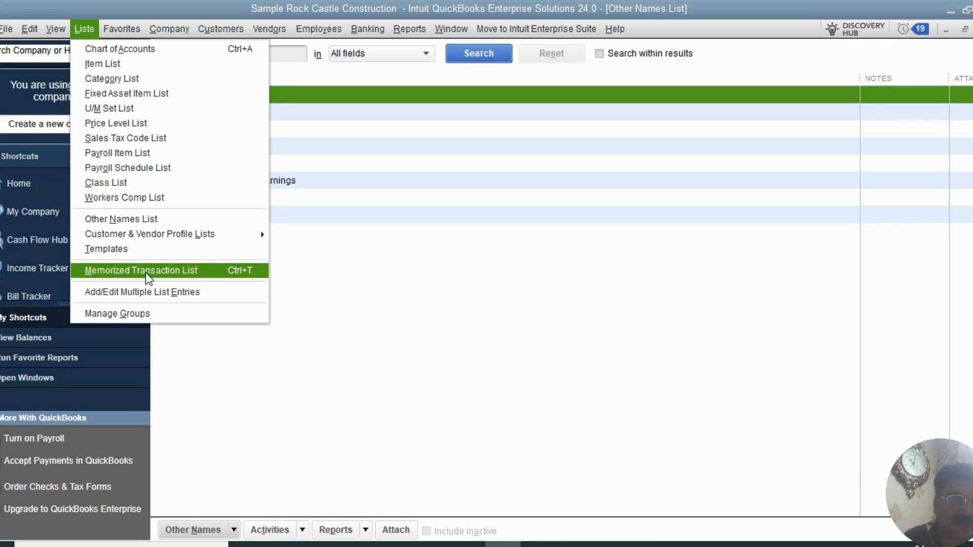
left_click(282, 369)
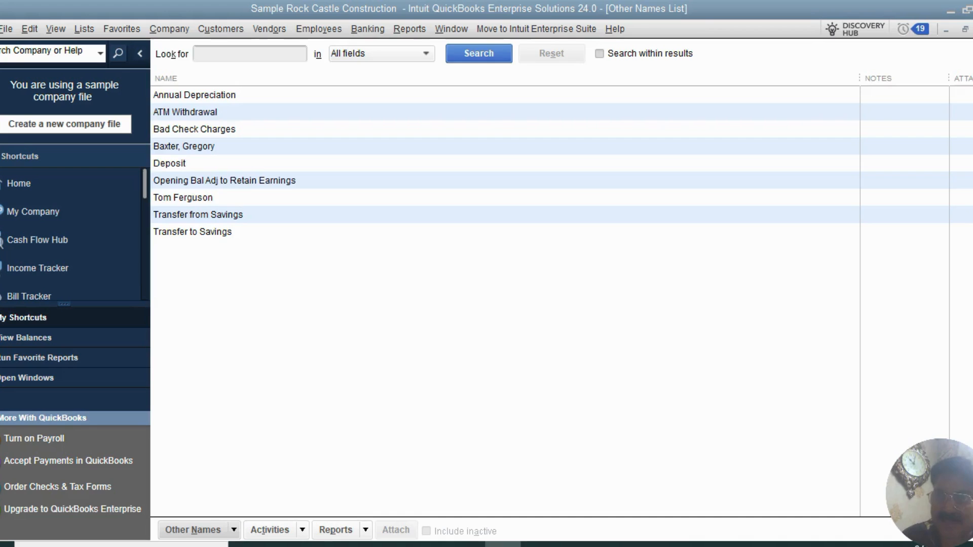
key("Escape")
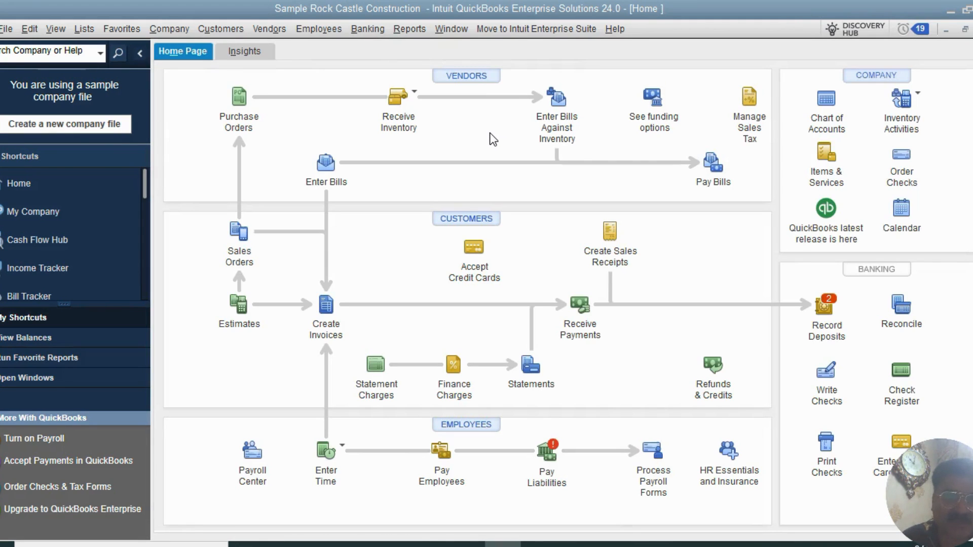